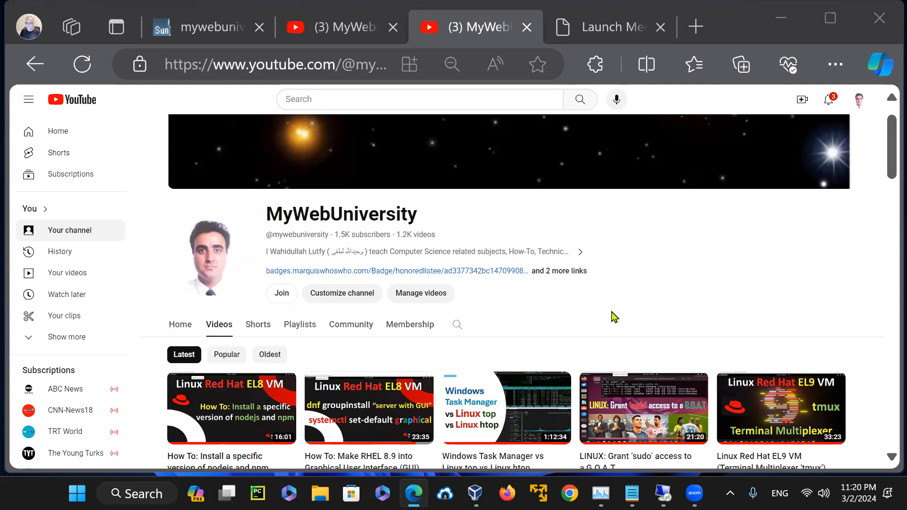
Step: Switch to the remote Windows desktop and review its system summary in System Information, including processor and memory, closing it when done
{"action": "left_click", "coordinate": [663, 494]}
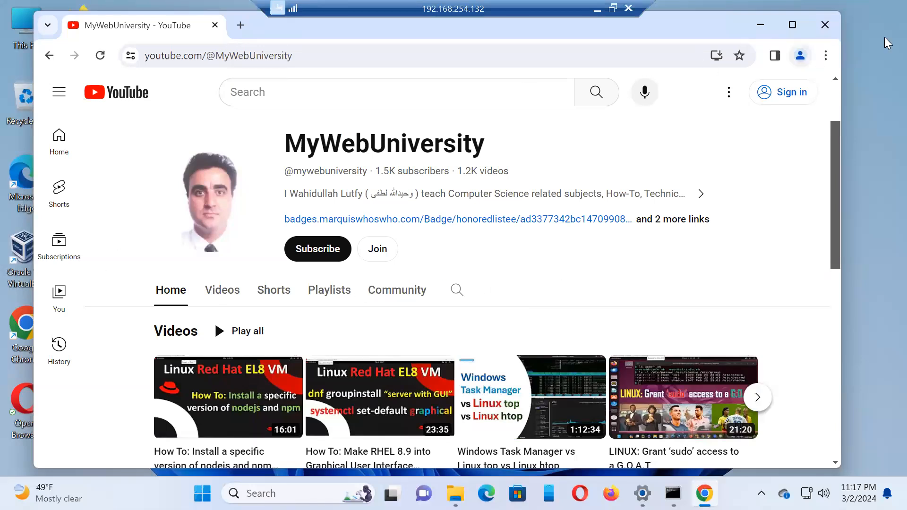
{"action": "left_click_drag", "start_coordinate": [718, 26], "coordinate": [752, 35]}
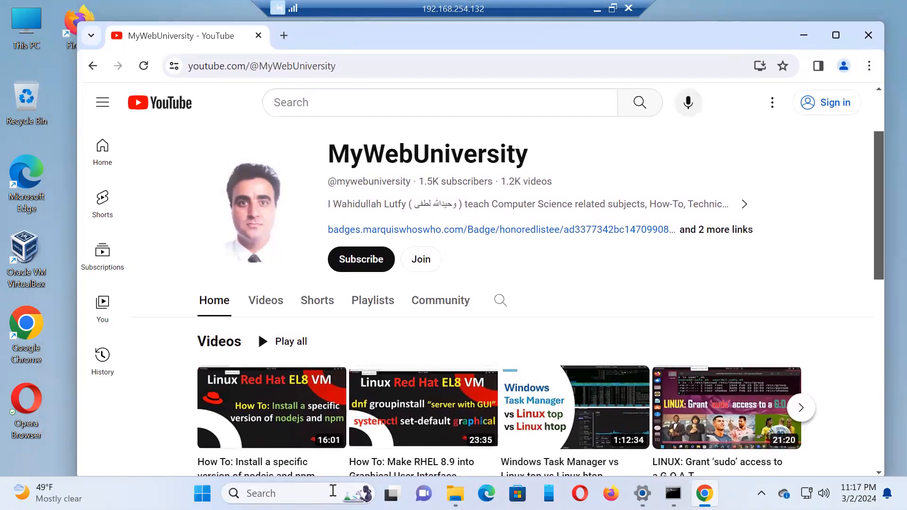
{"action": "key", "text": "super+s"}
{"action": "type", "text": "system"}
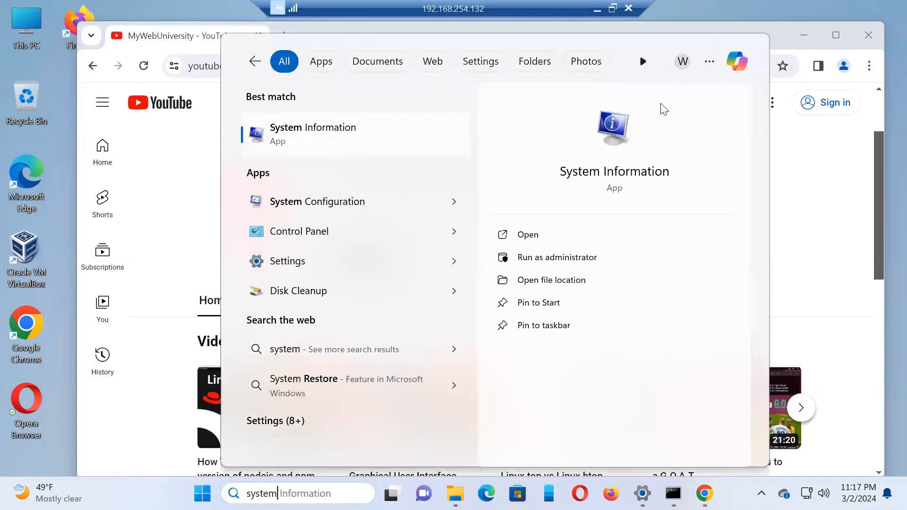
{"action": "left_click", "coordinate": [622, 126]}
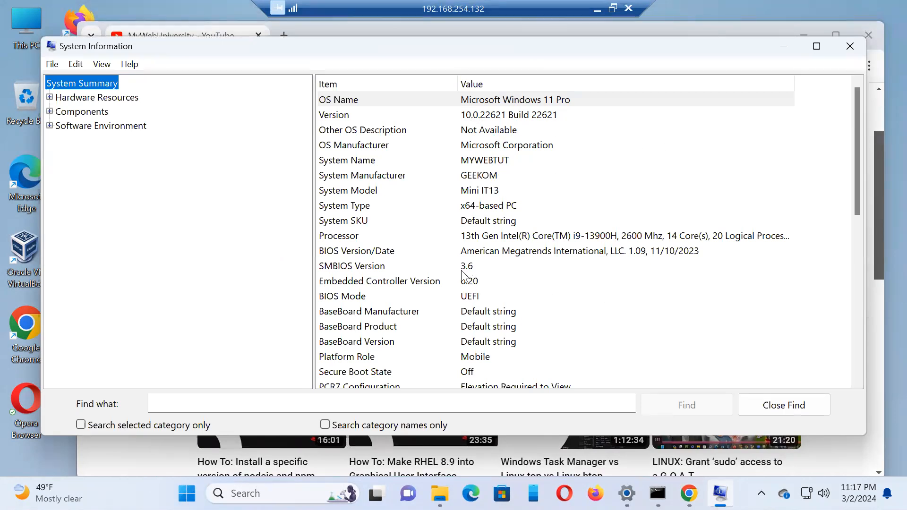
{"action": "left_click_drag", "start_coordinate": [858, 188], "coordinate": [861, 359]}
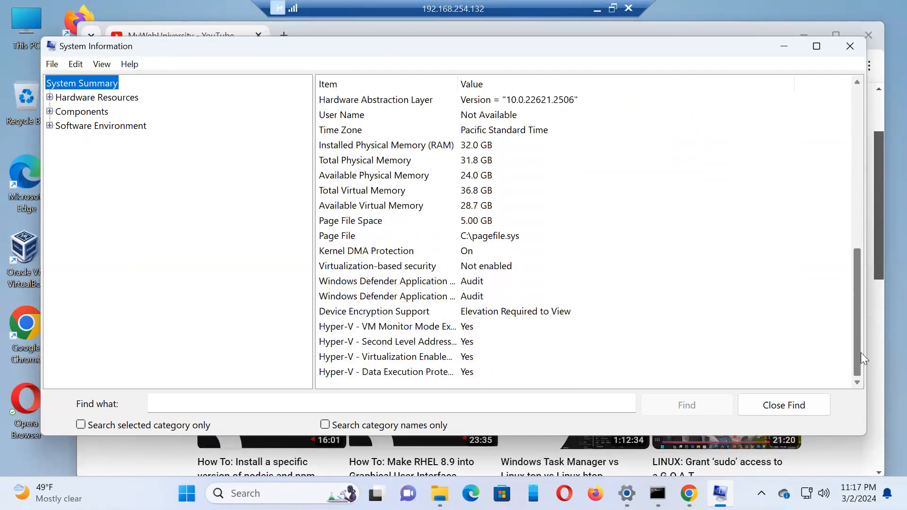
{"action": "left_click", "coordinate": [850, 45]}
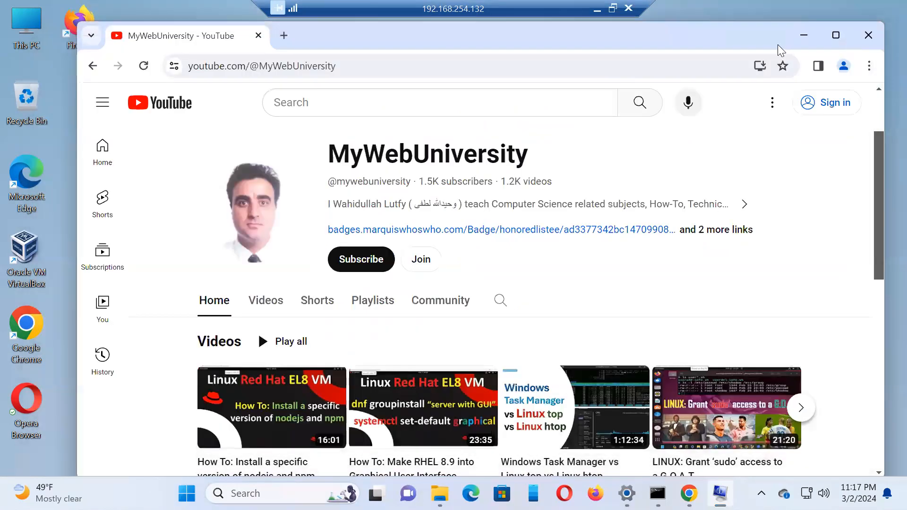
Step: Minimize the browser, launch Oracle VM VirtualBox Manager and minimize its window
{"action": "left_click", "coordinate": [804, 35]}
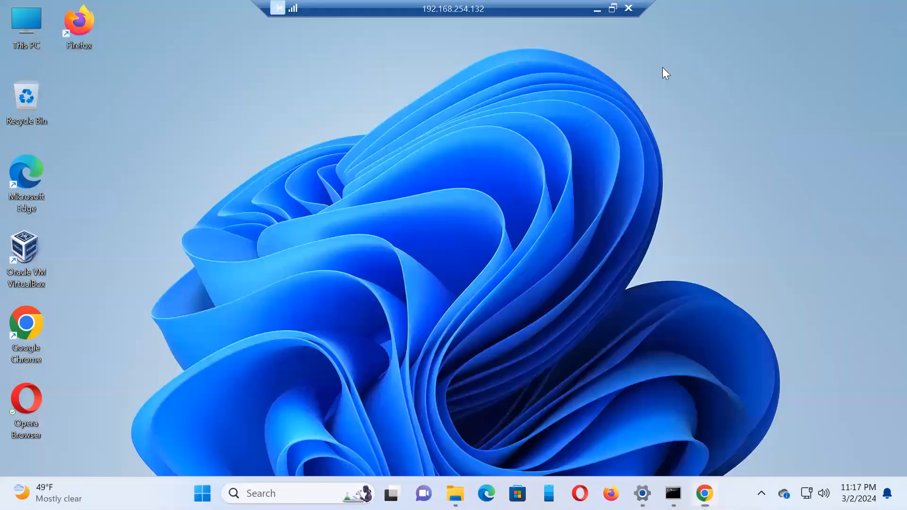
{"action": "double_click", "coordinate": [33, 243]}
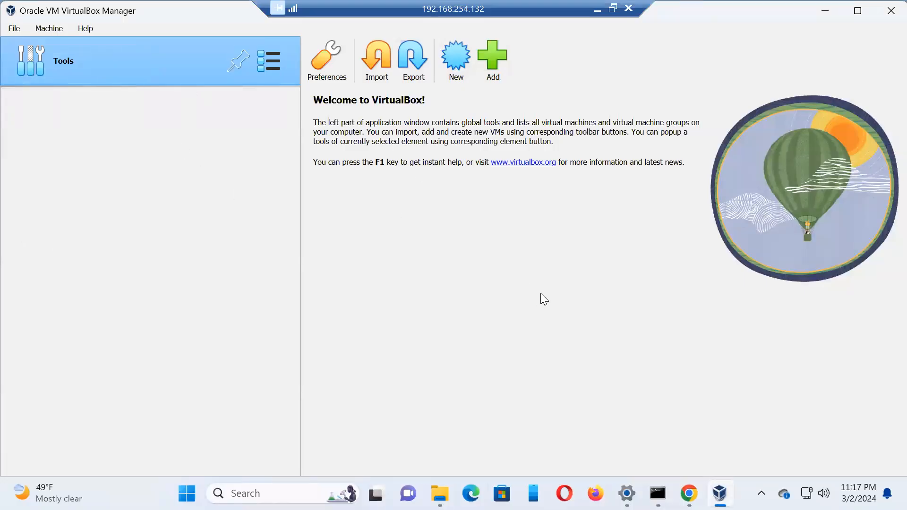
{"action": "left_click", "coordinate": [825, 10]}
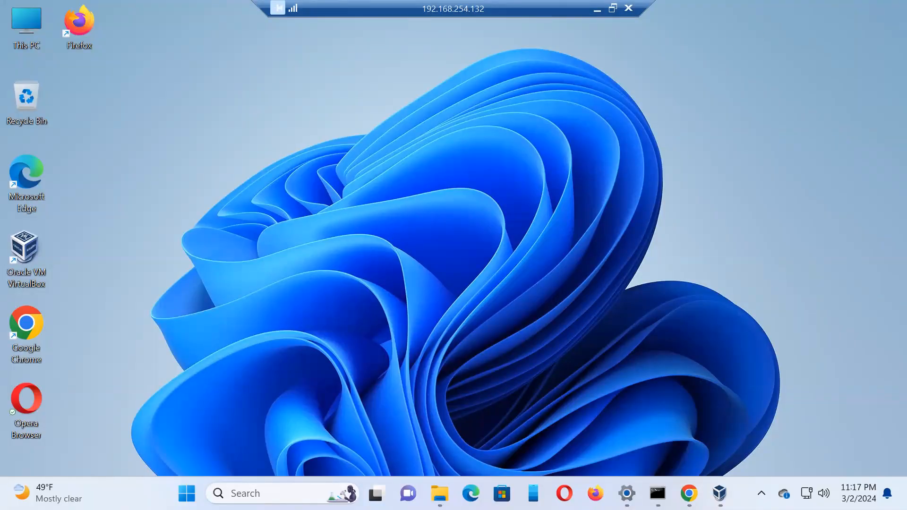
Step: Return to Chrome and open ubuntu.com in a new tab
{"action": "left_click", "coordinate": [689, 493]}
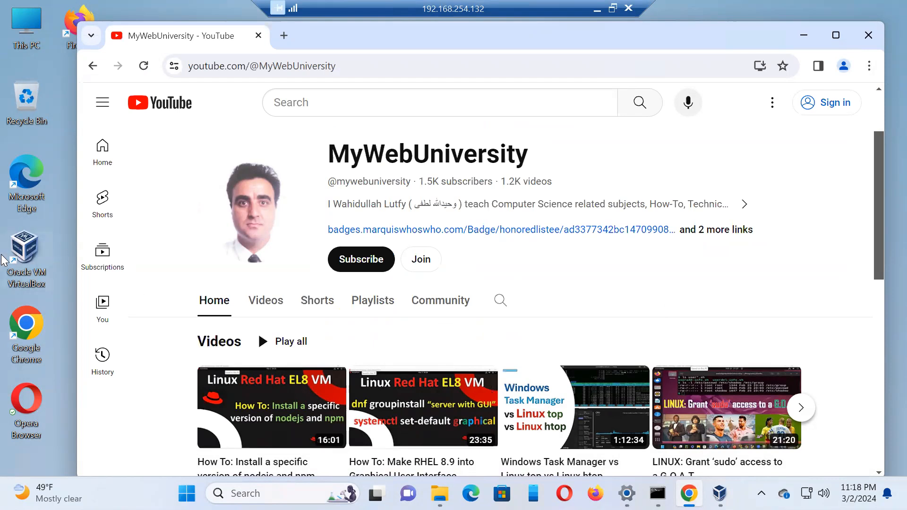
{"action": "left_click", "coordinate": [283, 36]}
{"action": "left_click", "coordinate": [305, 62]}
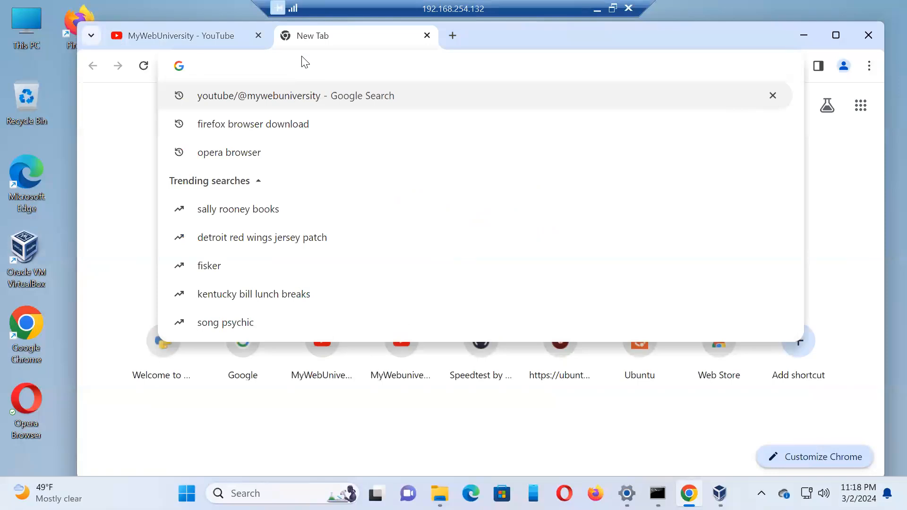
{"action": "type", "text": "ubuntu.com"}
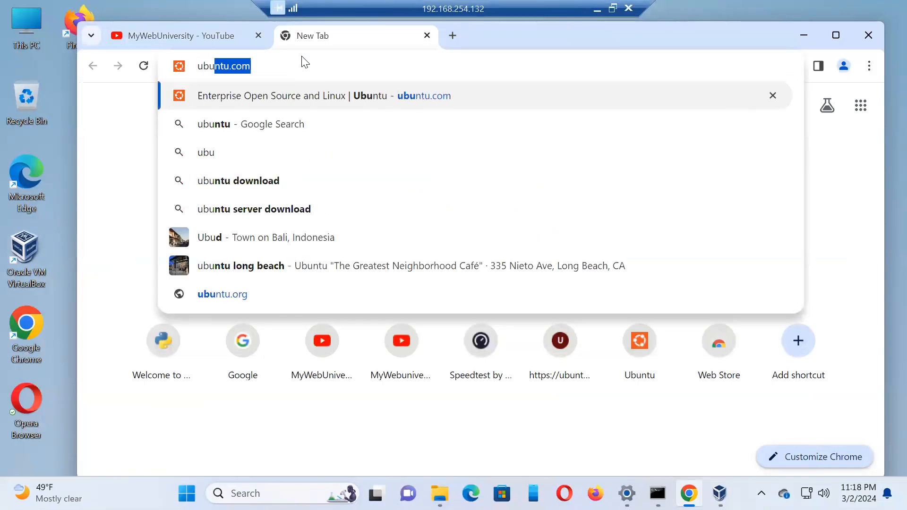
{"action": "key", "text": "Right"}
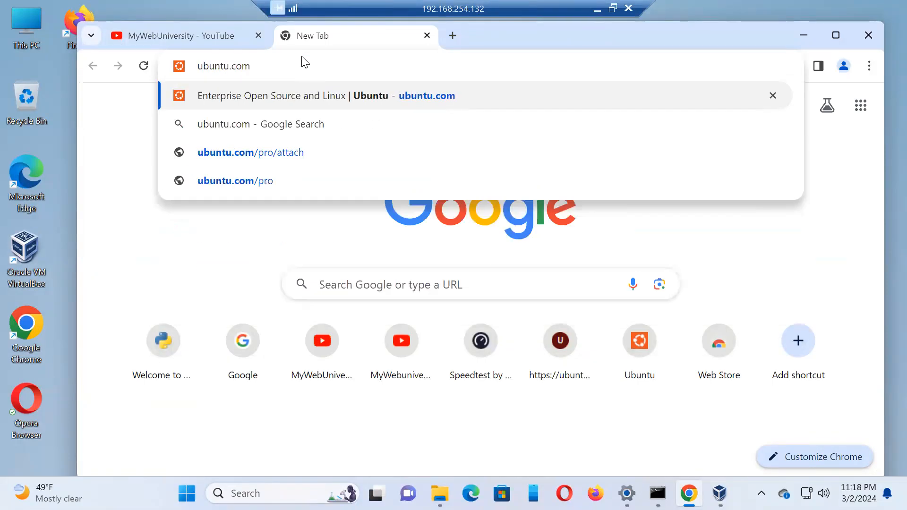
{"action": "key", "text": "Return"}
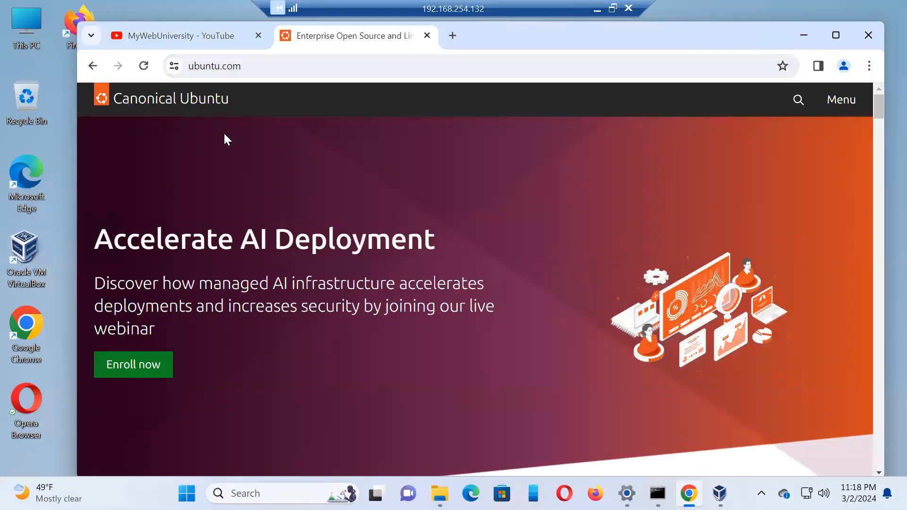
Step: Look through the Ubuntu home page and the site's Community navigation options, then return to the home page
{"action": "left_click_drag", "start_coordinate": [880, 102], "coordinate": [878, 138]}
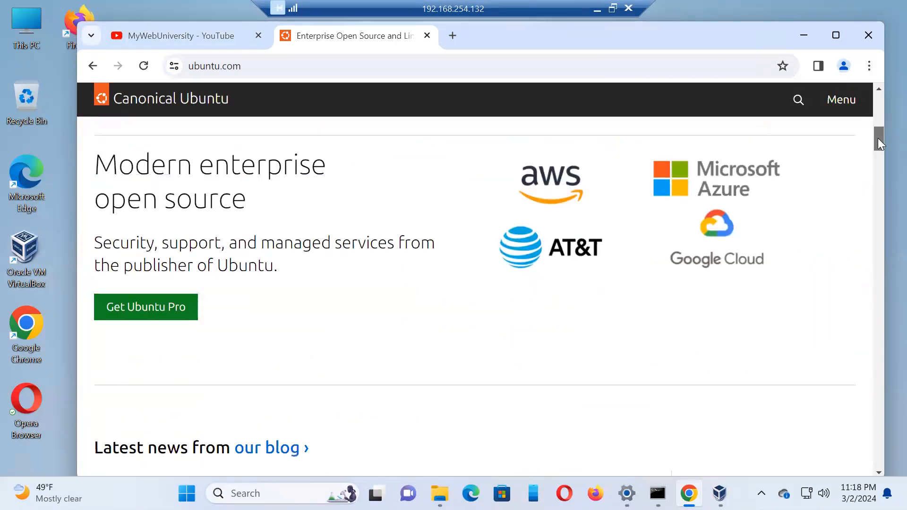
{"action": "left_click_drag", "start_coordinate": [880, 146], "coordinate": [849, 85]}
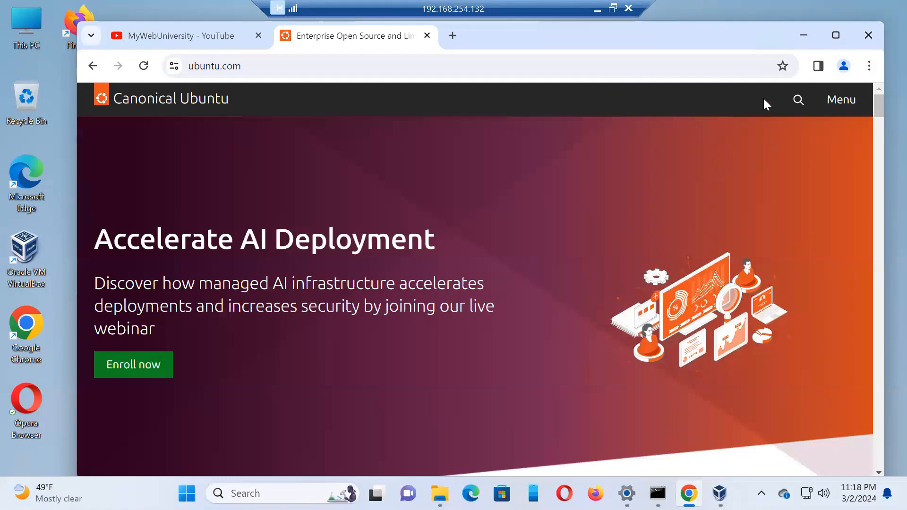
{"action": "left_click", "coordinate": [850, 108]}
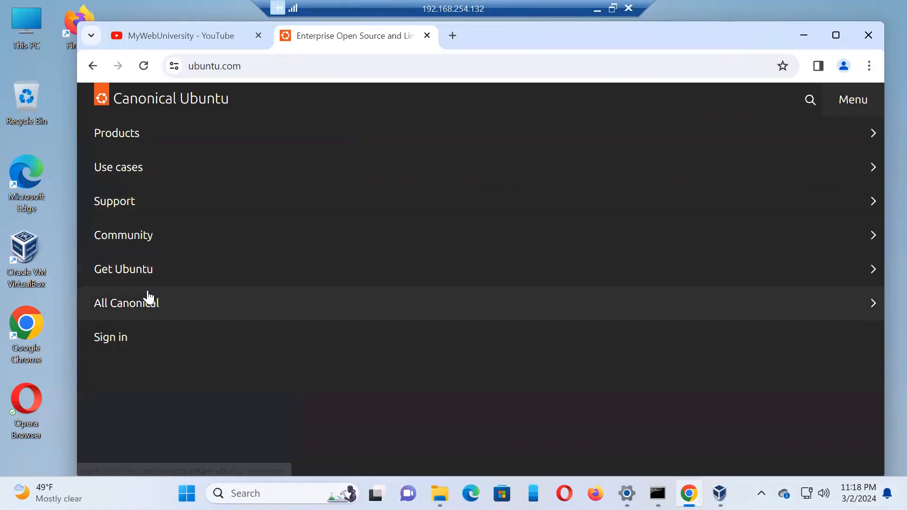
{"action": "left_click", "coordinate": [148, 247]}
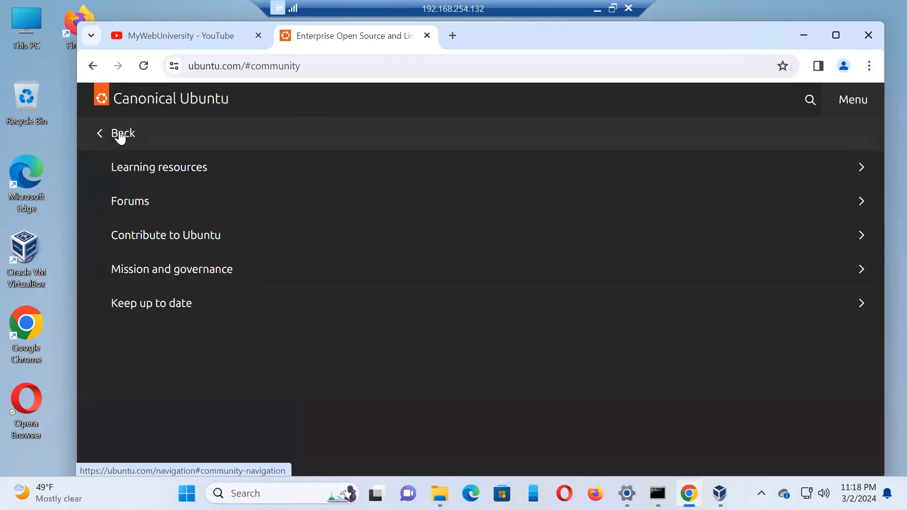
{"action": "left_click", "coordinate": [122, 134]}
{"action": "left_click", "coordinate": [138, 101]}
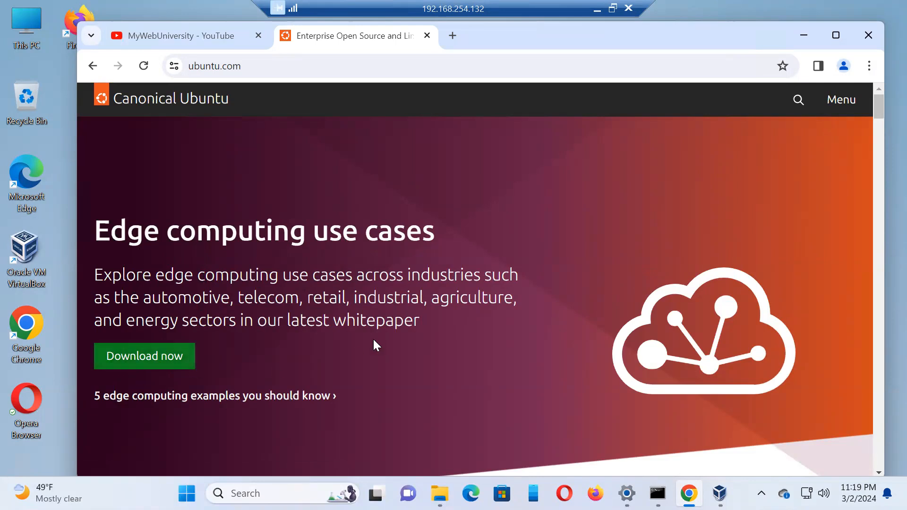
Step: Open the Ubuntu Pro page from the home page, review its security and compliance coverage, and go back
{"action": "scroll", "coordinate": [376, 355], "scroll_direction": "down", "scroll_amount": 7}
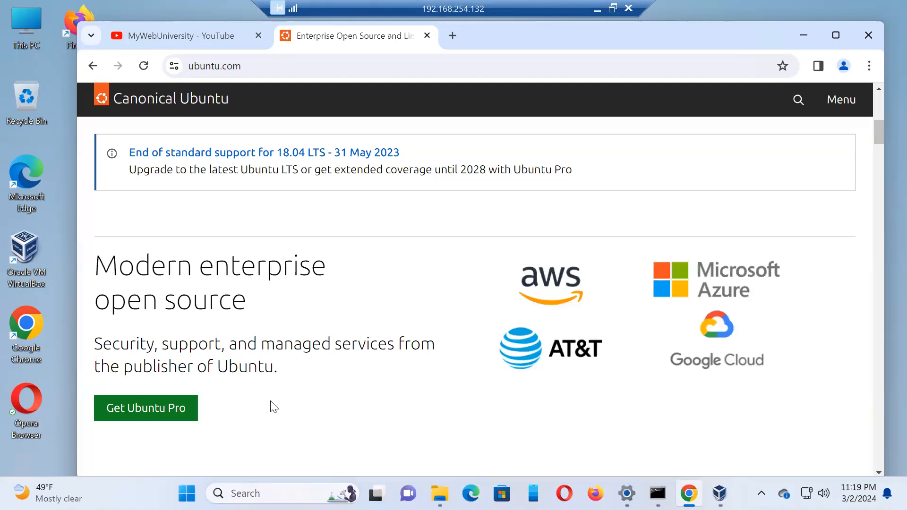
{"action": "scroll", "coordinate": [273, 406], "scroll_direction": "down", "scroll_amount": 1}
{"action": "scroll", "coordinate": [273, 405], "scroll_direction": "down", "scroll_amount": 2}
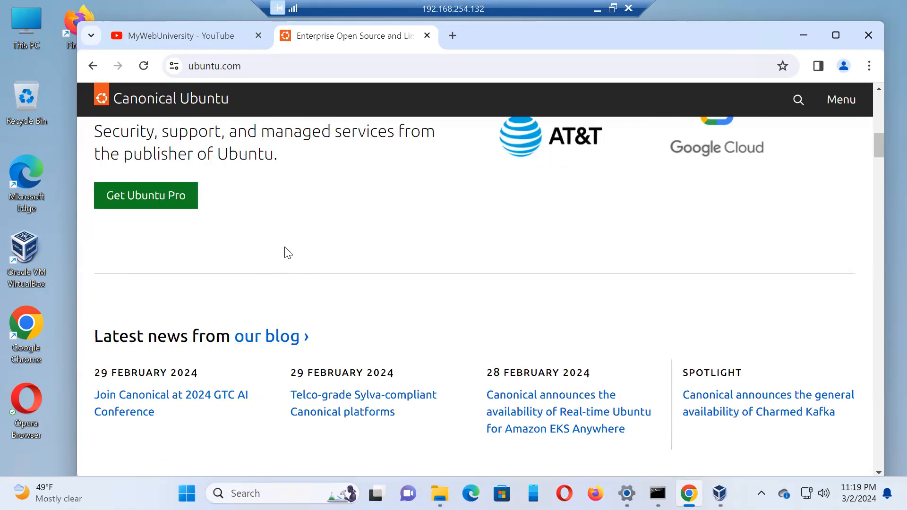
{"action": "left_click", "coordinate": [171, 194]}
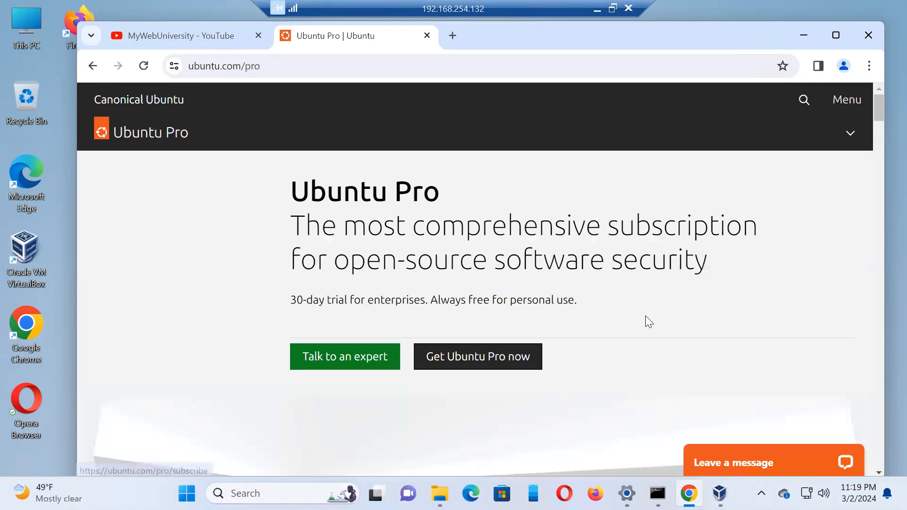
{"action": "scroll", "coordinate": [678, 308], "scroll_direction": "down", "scroll_amount": 3}
{"action": "scroll", "coordinate": [677, 308], "scroll_direction": "down", "scroll_amount": 6}
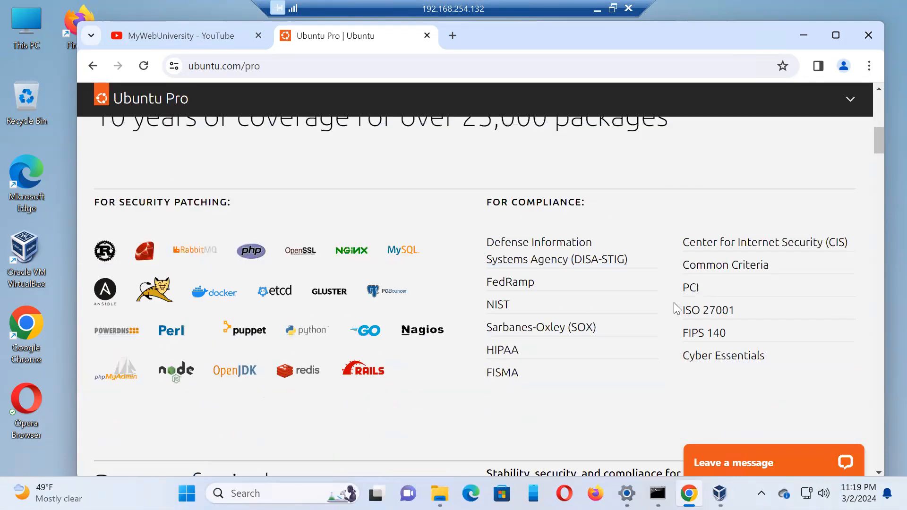
{"action": "scroll", "coordinate": [674, 304], "scroll_direction": "down", "scroll_amount": 3}
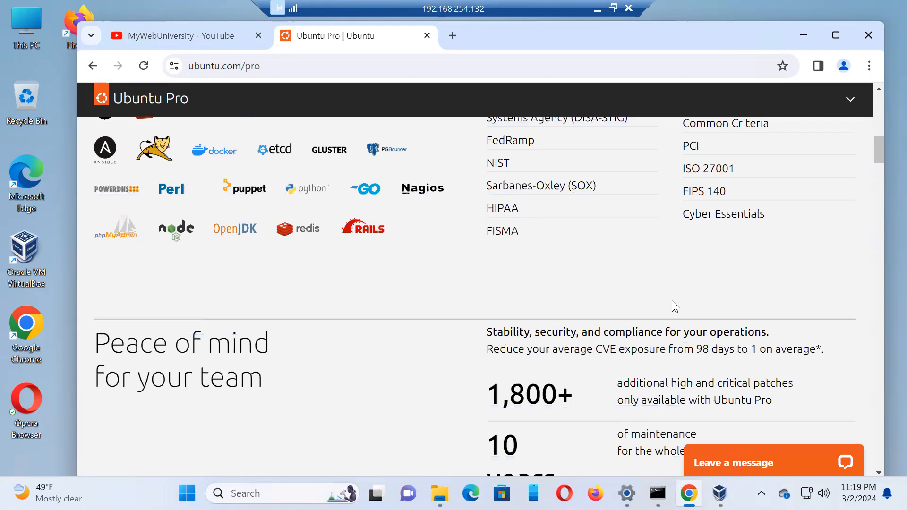
{"action": "scroll", "coordinate": [671, 300], "scroll_direction": "down", "scroll_amount": 4}
{"action": "scroll", "coordinate": [669, 293], "scroll_direction": "up", "scroll_amount": 10}
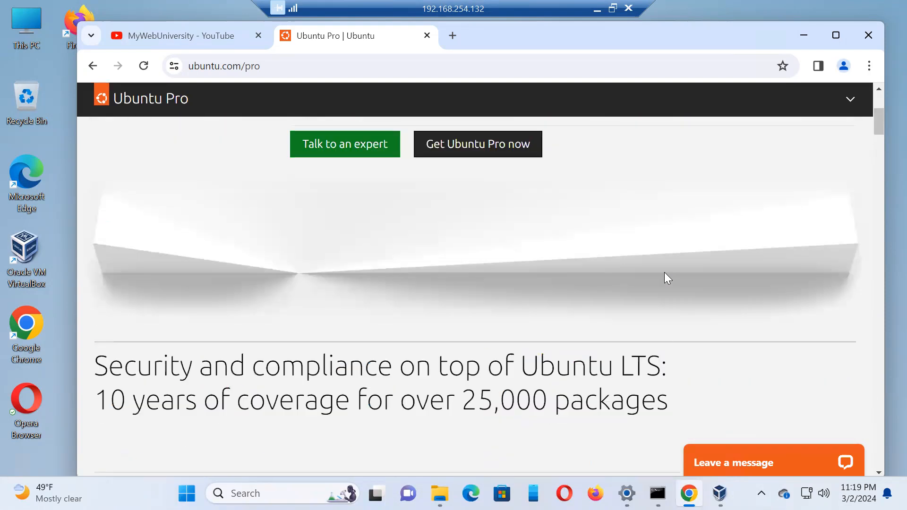
{"action": "left_click", "coordinate": [94, 66]}
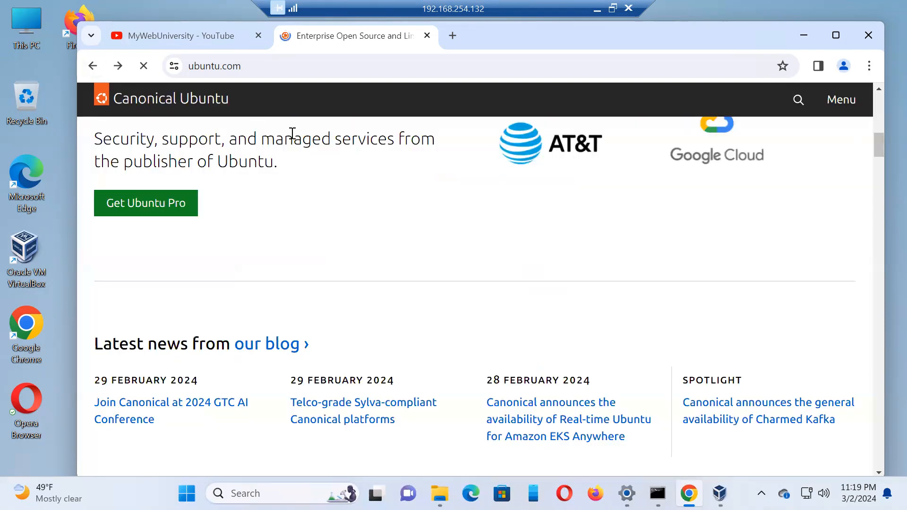
Step: Open the MongoDB guide from the home page banner and follow the Downloads link in that page's footer
{"action": "scroll", "coordinate": [283, 203], "scroll_direction": "up", "scroll_amount": 12}
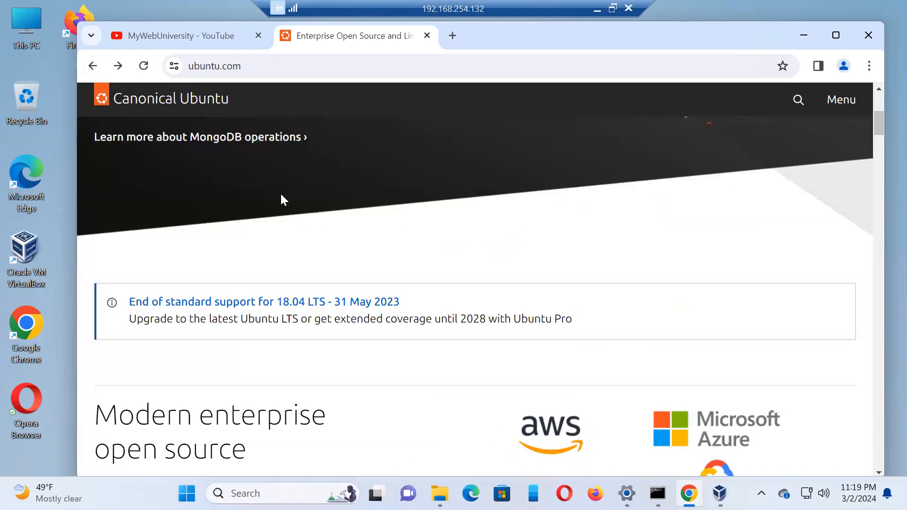
{"action": "left_click", "coordinate": [144, 314]}
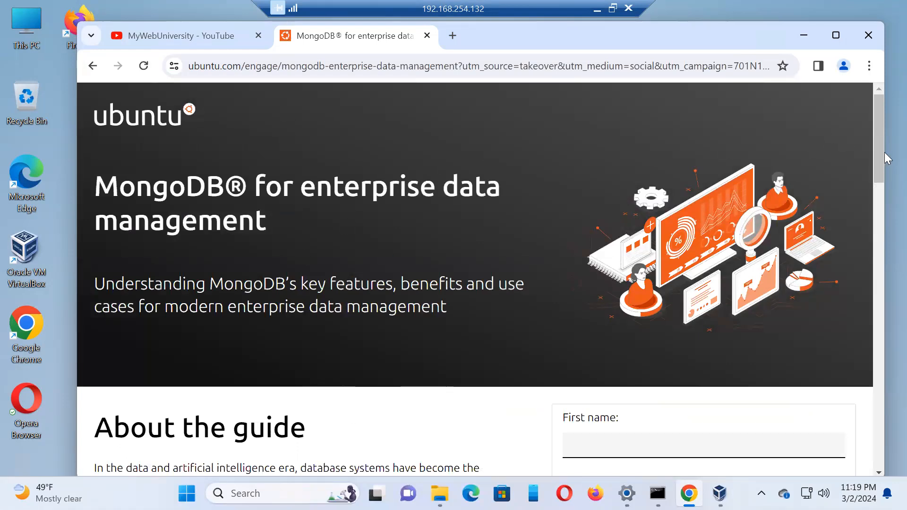
{"action": "left_click_drag", "start_coordinate": [879, 126], "coordinate": [885, 308]}
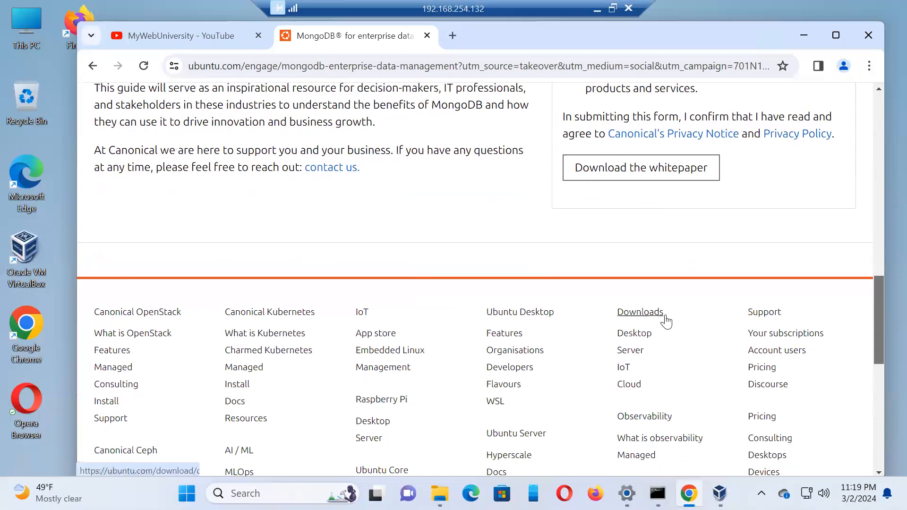
{"action": "left_click", "coordinate": [654, 312]}
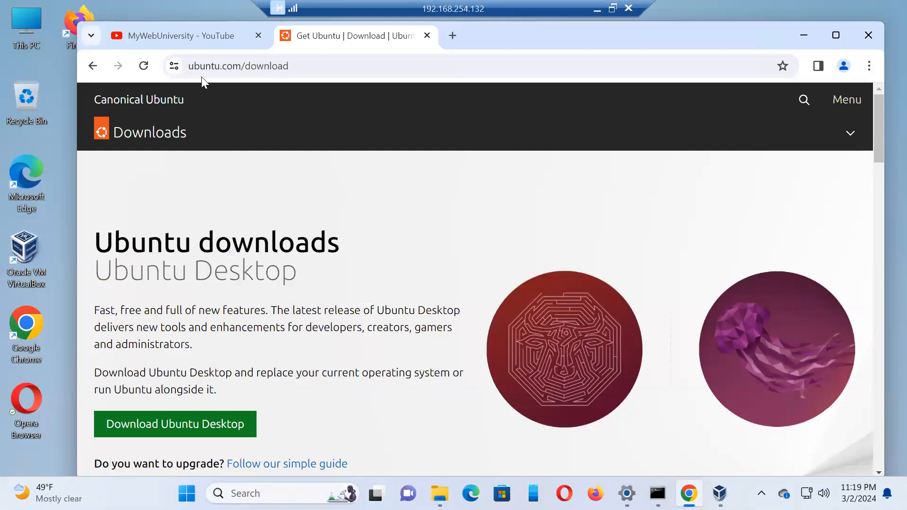
Step: Examine the Ubuntu downloads page's address and its Desktop, Server, Cloud, flavours and IoT options
{"action": "left_click", "coordinate": [297, 67]}
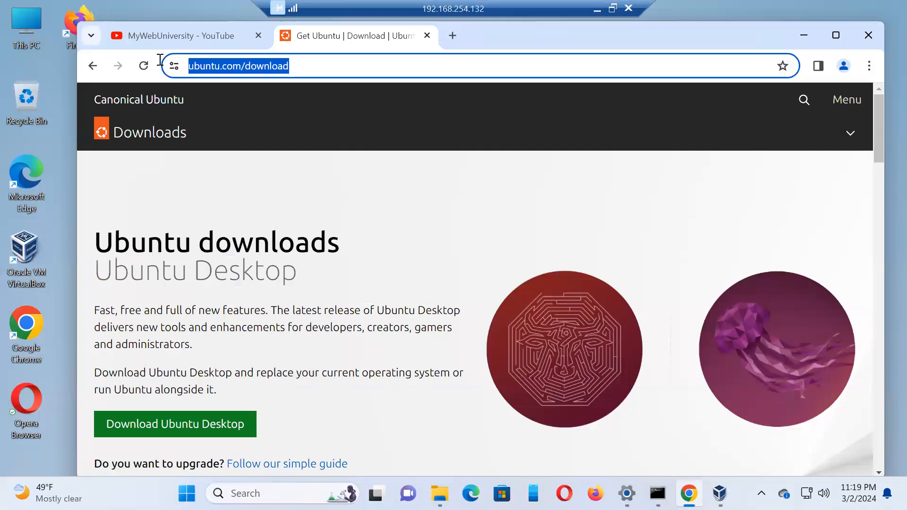
{"action": "left_click", "coordinate": [469, 201]}
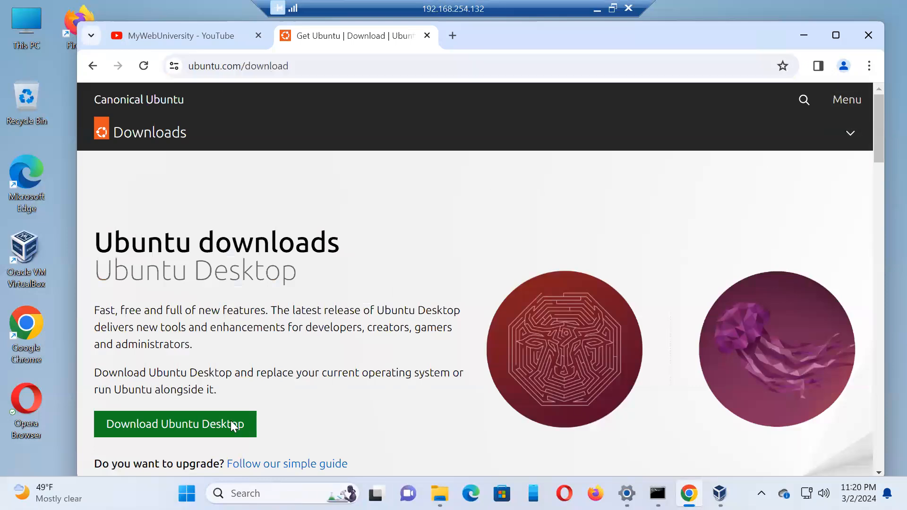
{"action": "left_click_drag", "start_coordinate": [875, 136], "coordinate": [875, 225]}
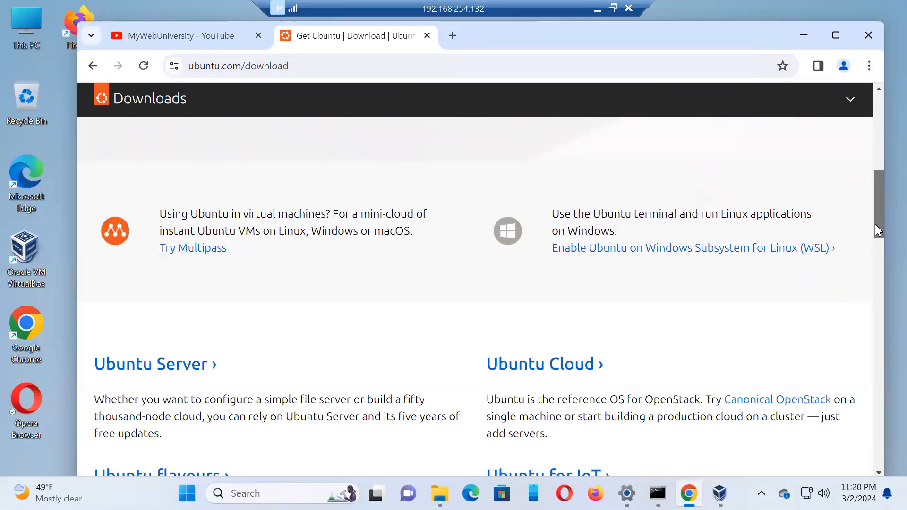
{"action": "scroll", "coordinate": [875, 225], "scroll_direction": "down", "scroll_amount": 2}
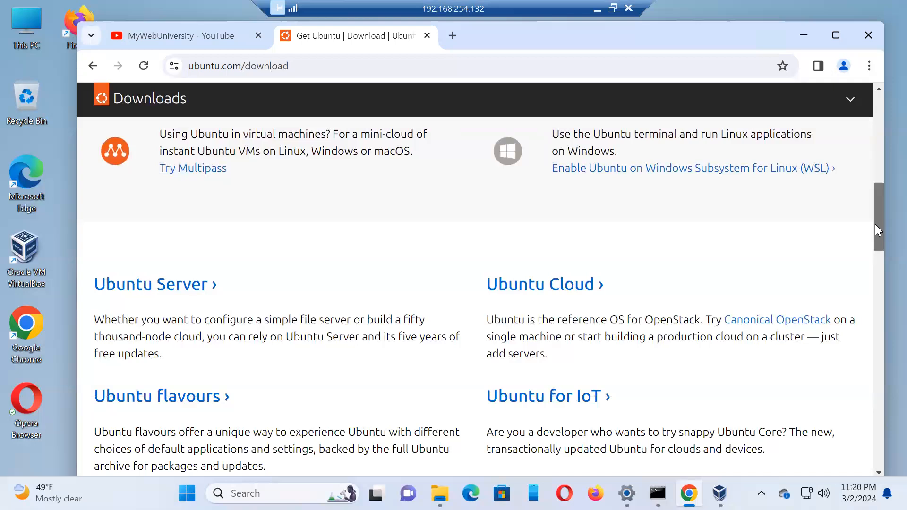
{"action": "left_click_drag", "start_coordinate": [876, 226], "coordinate": [881, 215]}
{"action": "left_click_drag", "start_coordinate": [883, 203], "coordinate": [885, 154]}
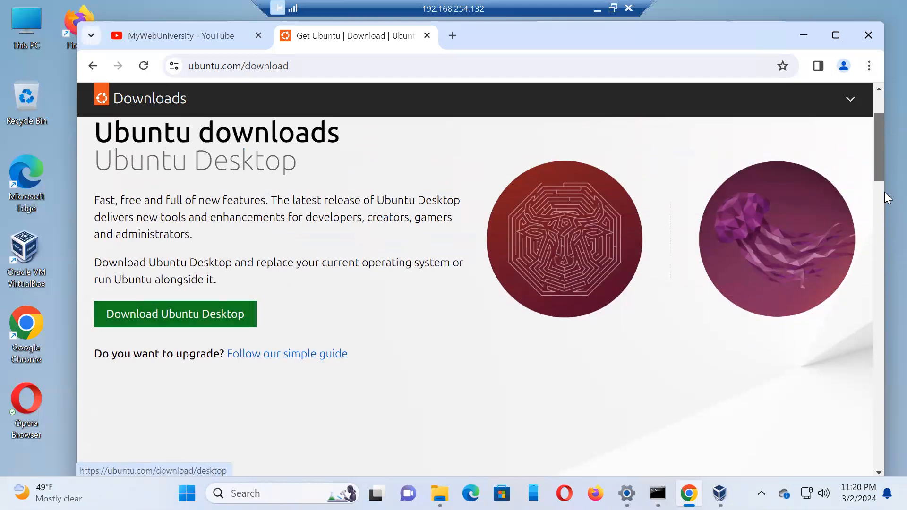
Step: Open the Ubuntu Server page from the downloads list and find its manual server installation download
{"action": "left_click_drag", "start_coordinate": [876, 153], "coordinate": [877, 227]}
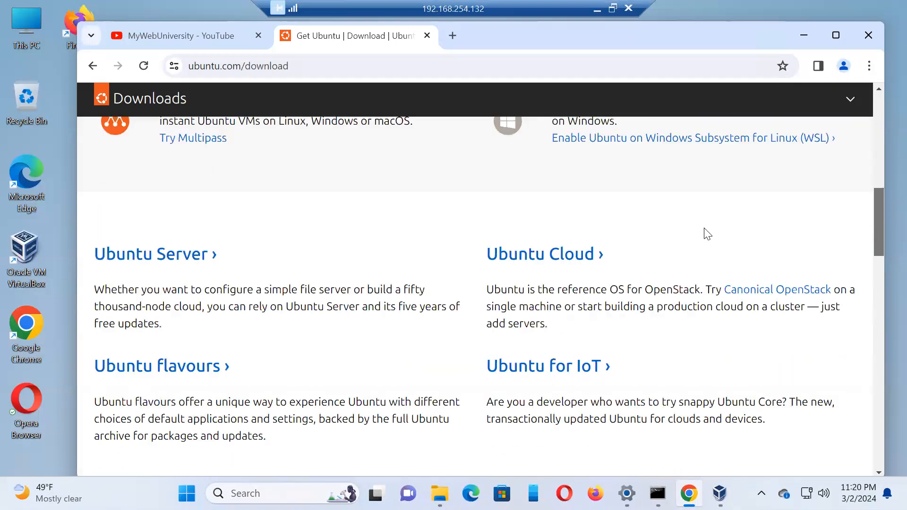
{"action": "left_click", "coordinate": [164, 259]}
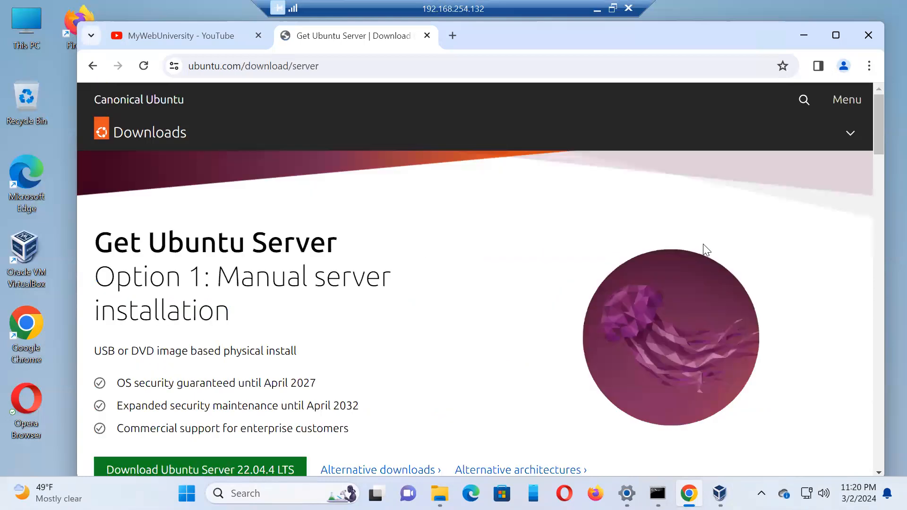
{"action": "left_click_drag", "start_coordinate": [879, 133], "coordinate": [878, 153]}
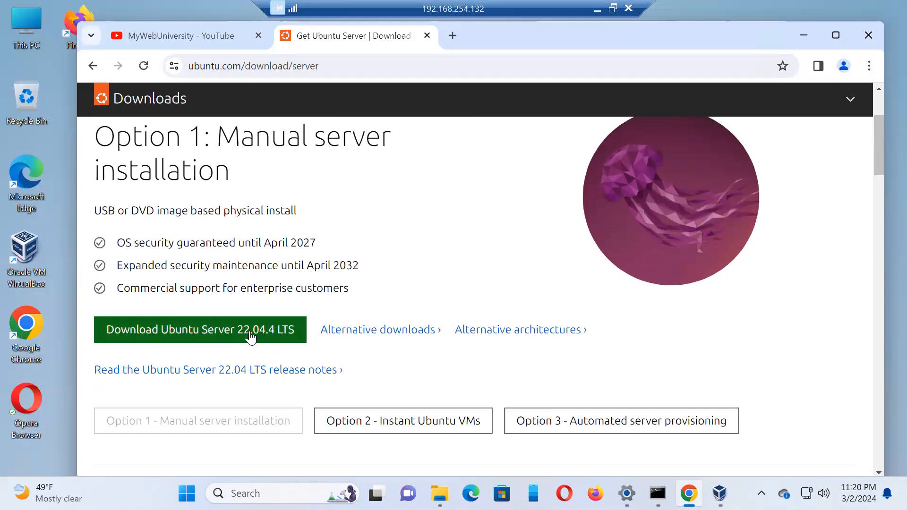
{"action": "left_click", "coordinate": [453, 35]}
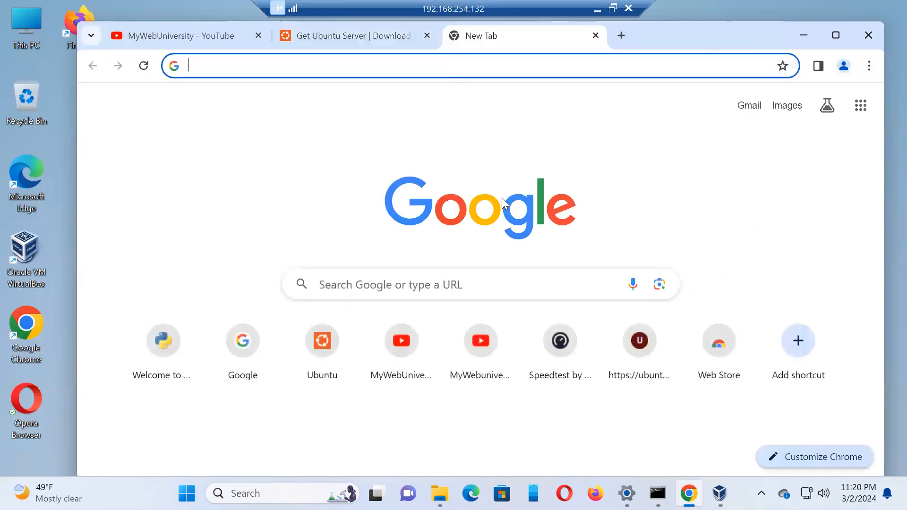
{"action": "type", "text": "w"}
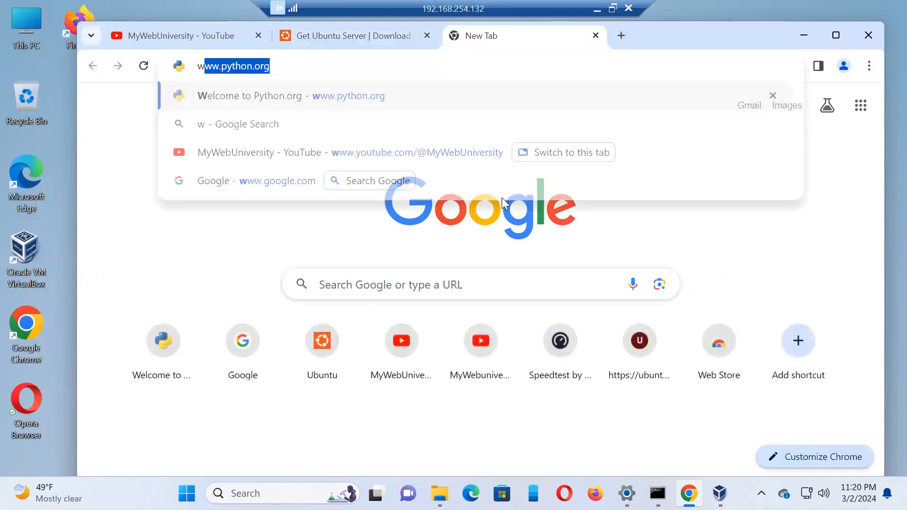
{"action": "type", "text": "ww.myw"}
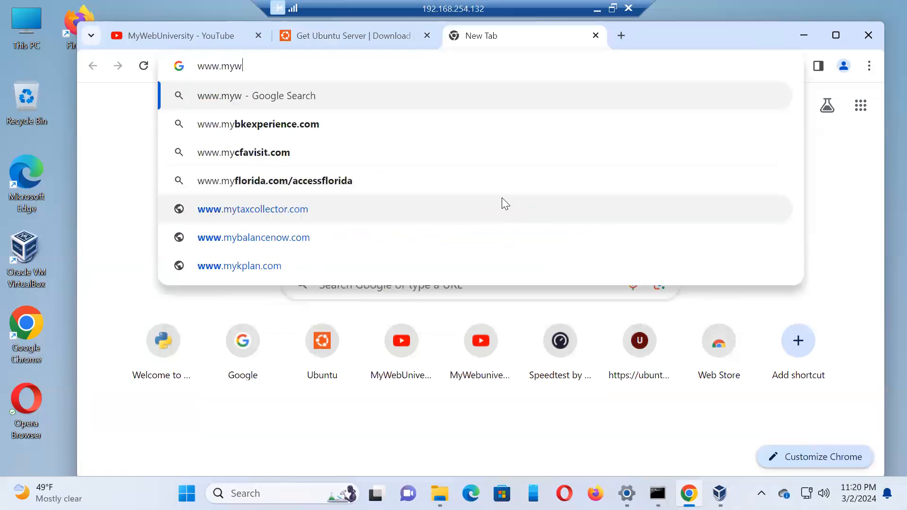
{"action": "type", "text": "ebuniversity.com"}
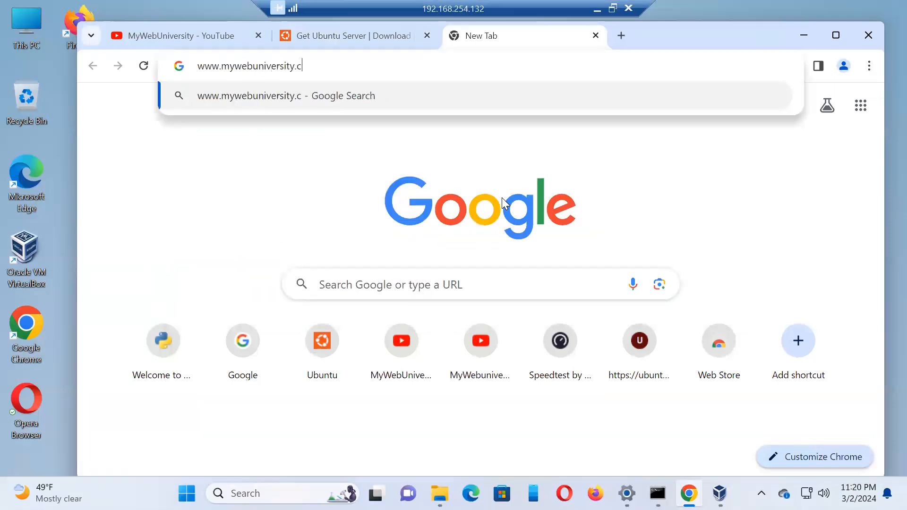
{"action": "key", "text": "Return"}
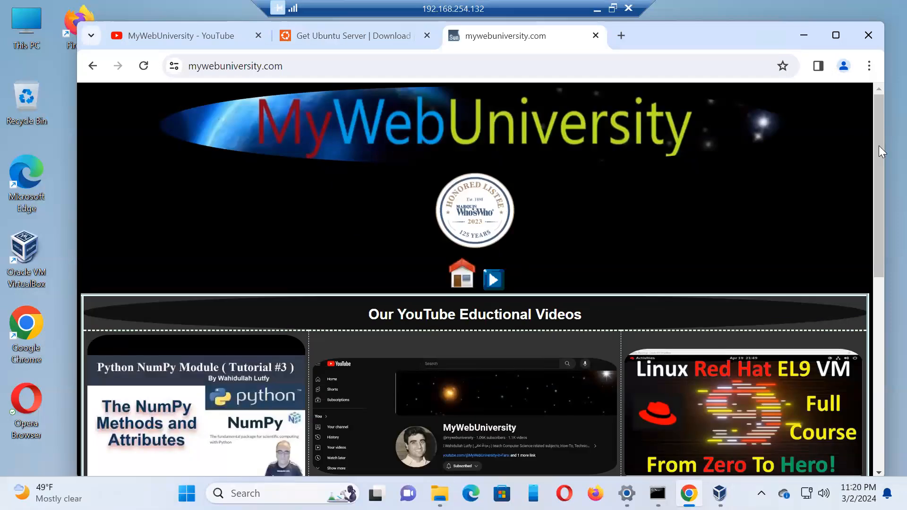
{"action": "left_click_drag", "start_coordinate": [878, 146], "coordinate": [880, 313]}
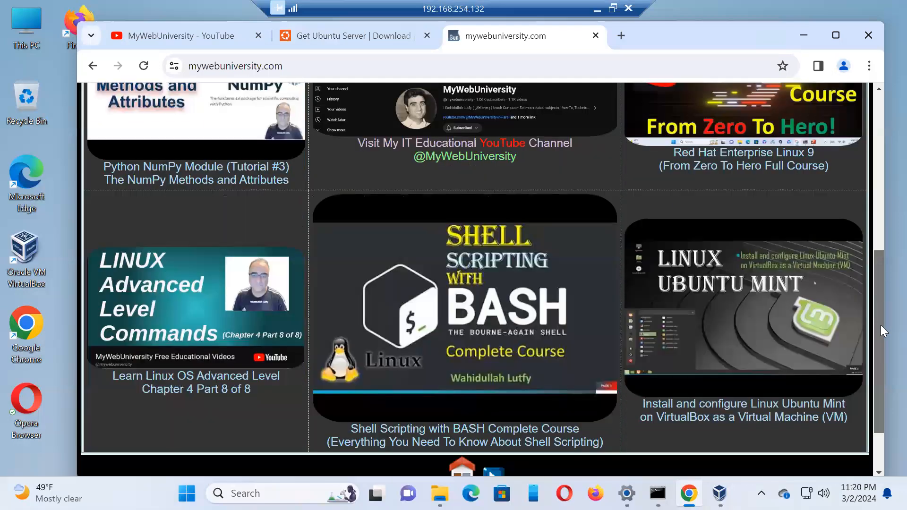
{"action": "scroll", "coordinate": [881, 325], "scroll_direction": "down", "scroll_amount": 1}
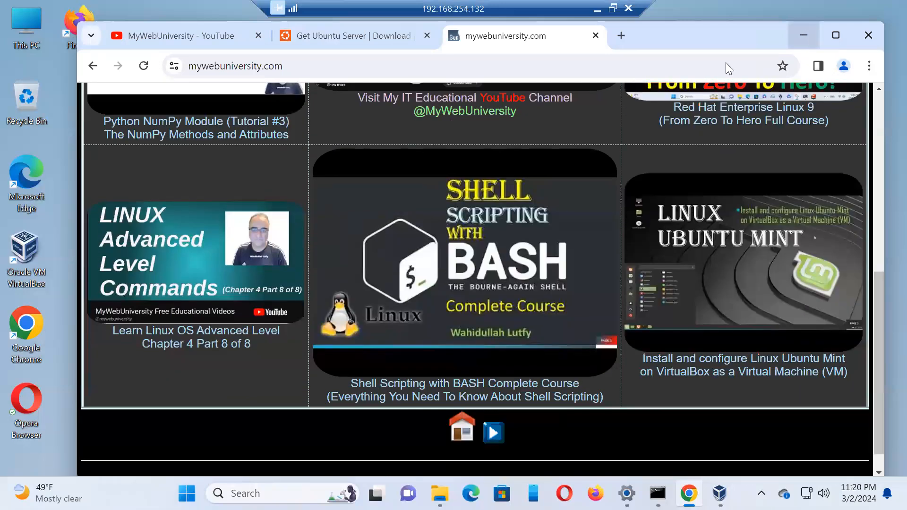
Step: Return to the Ubuntu Server page, download Ubuntu Server 22.04.4 LTS, and display the recent download history
{"action": "left_click", "coordinate": [376, 35]}
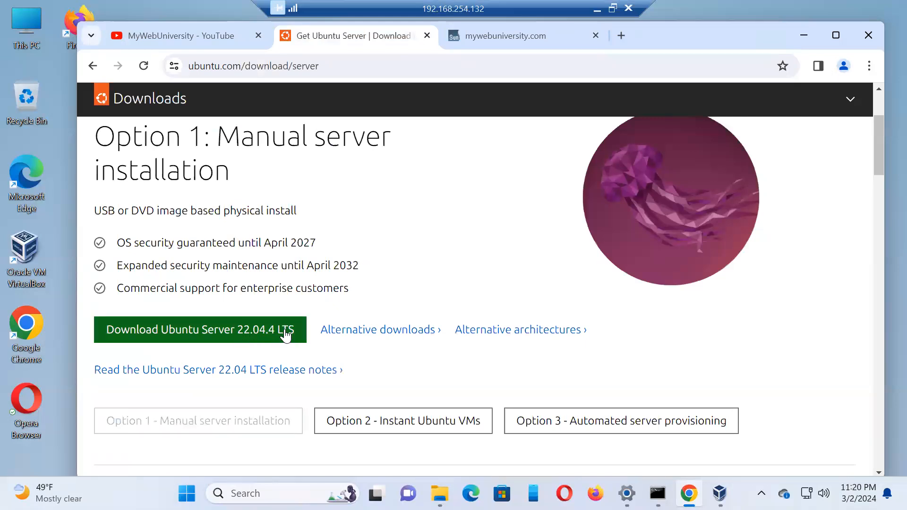
{"action": "left_click", "coordinate": [212, 331]}
{"action": "mouse_move", "coordinate": [879, 127]}
{"action": "left_mouse_down"}
{"action": "mouse_move", "coordinate": [880, 187]}
{"action": "mouse_move", "coordinate": [883, 116]}
{"action": "mouse_move", "coordinate": [884, 135]}
{"action": "left_mouse_up"}
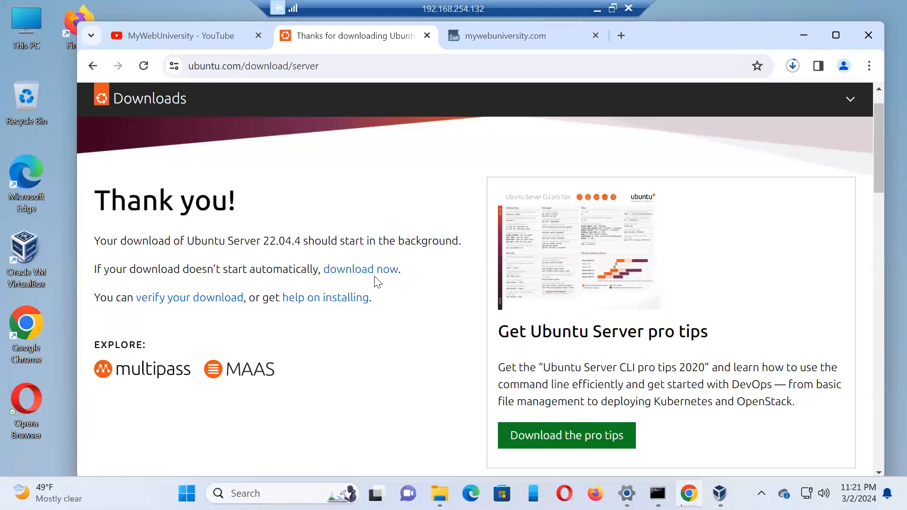
{"action": "left_click", "coordinate": [791, 66]}
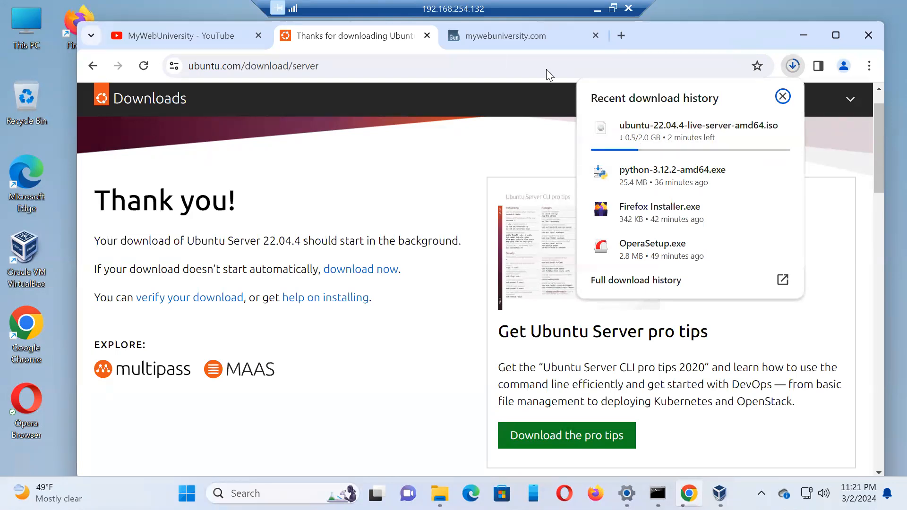
Step: Open speedtest.net in a new browser tab, start an internet speed test, and dismiss the site's location request
{"action": "left_click", "coordinate": [619, 36]}
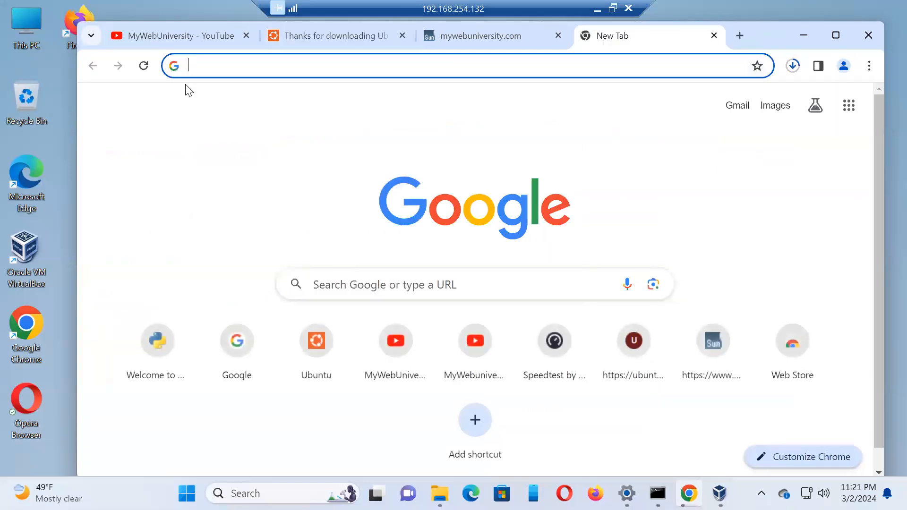
{"action": "left_click", "coordinate": [243, 65]}
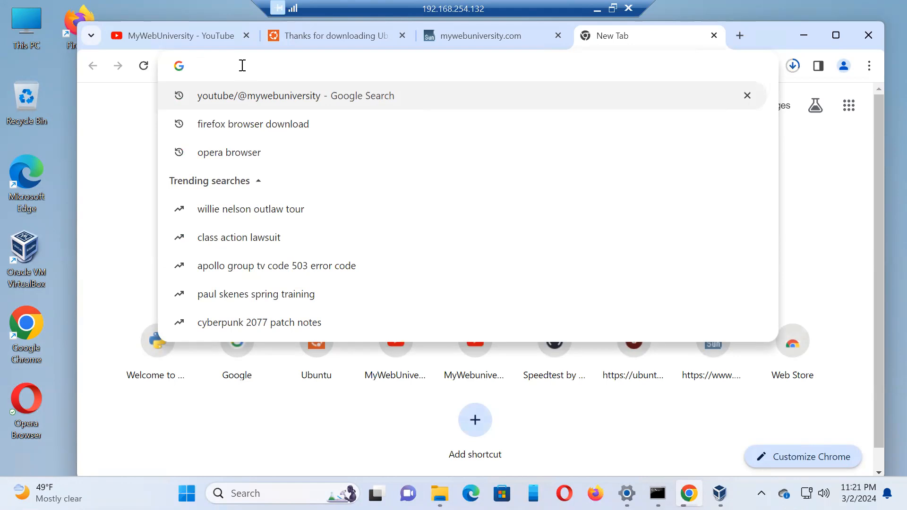
{"action": "type", "text": "speed"}
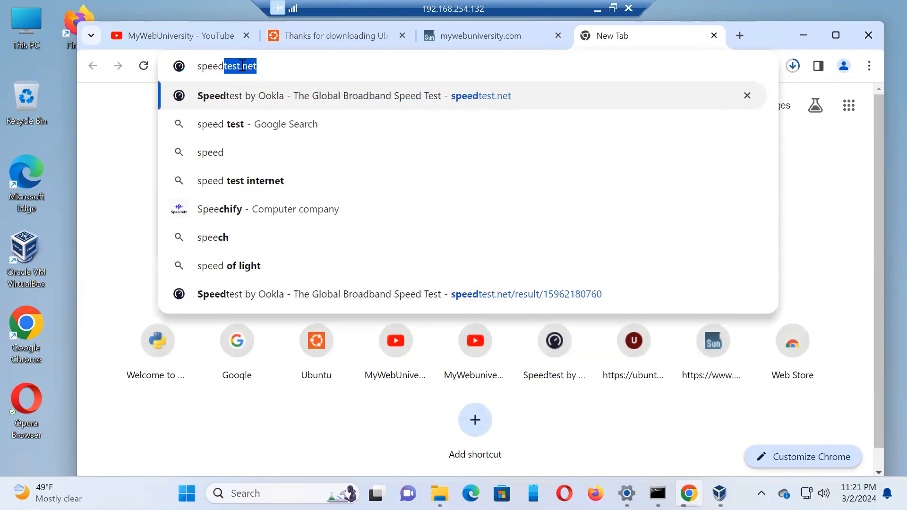
{"action": "type", "text": "test.net"}
{"action": "key", "text": "Return"}
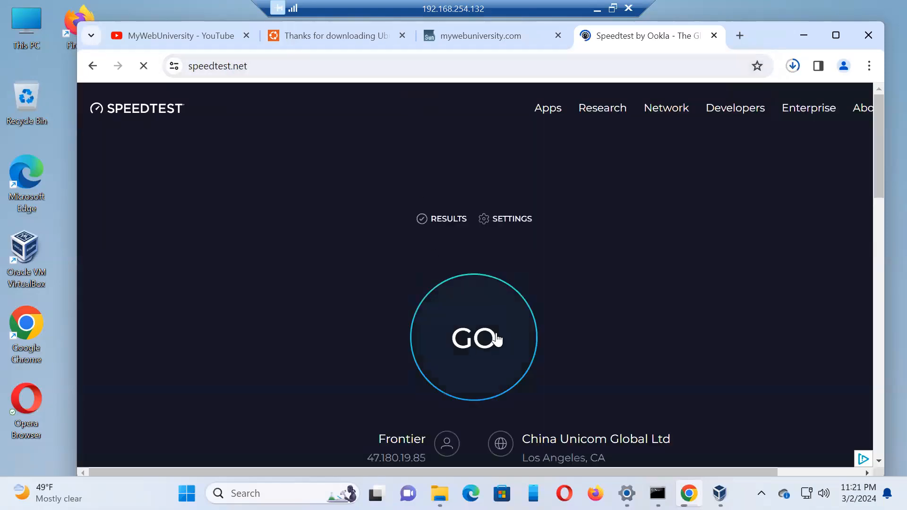
{"action": "left_click", "coordinate": [474, 338]}
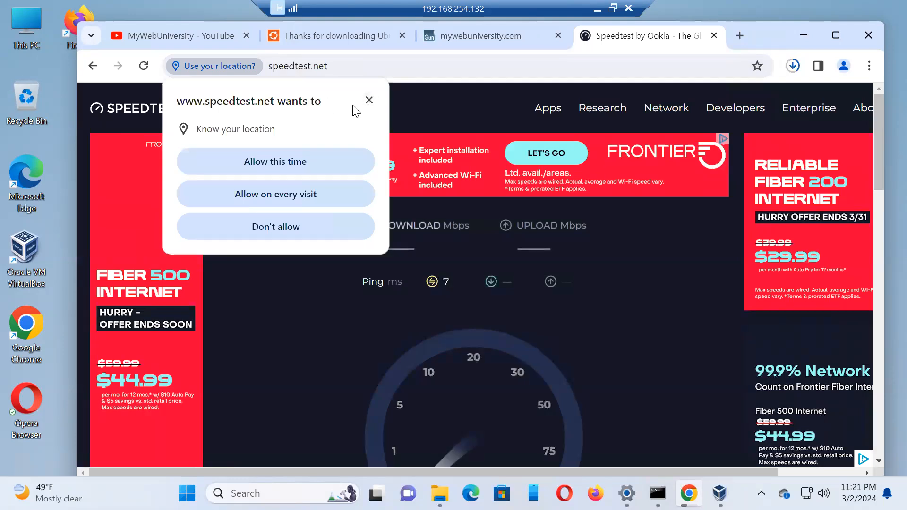
{"action": "left_click", "coordinate": [369, 99]}
Step: Follow the running speed test's gauge, ping, download and upload readings
{"action": "left_click_drag", "start_coordinate": [882, 152], "coordinate": [879, 182]}
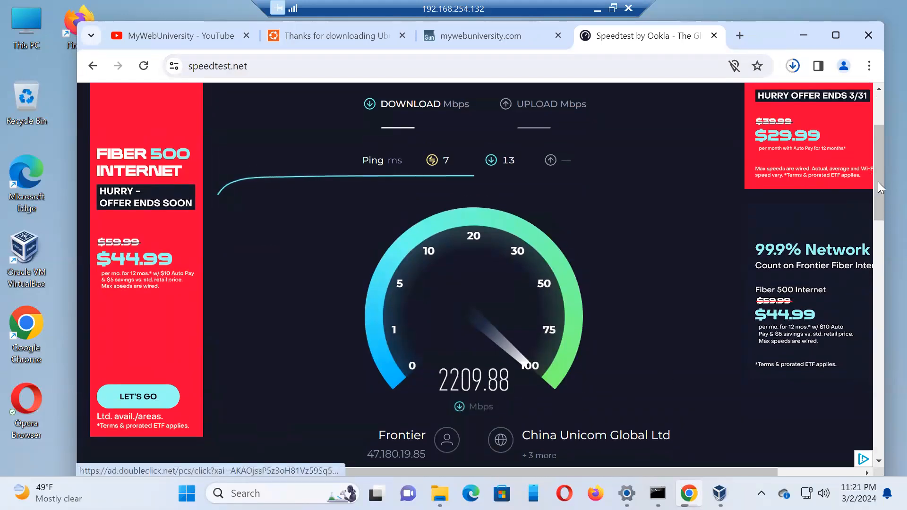
{"action": "mouse_move", "coordinate": [878, 182]}
{"action": "left_mouse_down"}
{"action": "mouse_move", "coordinate": [885, 159]}
{"action": "mouse_move", "coordinate": [884, 188]}
{"action": "left_mouse_up"}
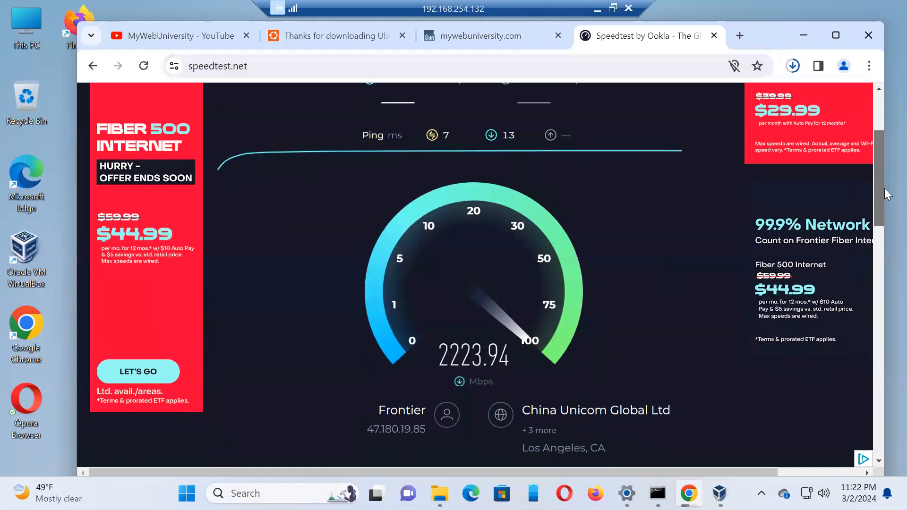
{"action": "left_click_drag", "start_coordinate": [884, 186], "coordinate": [885, 174]}
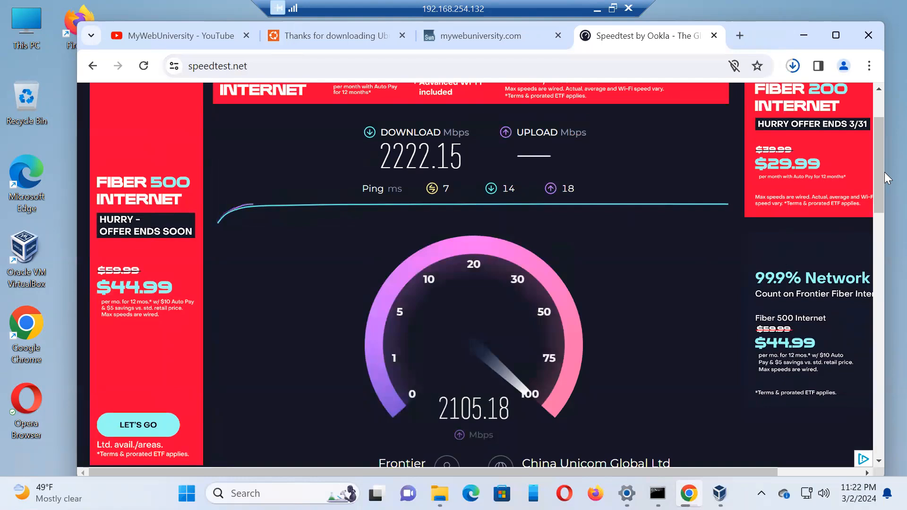
{"action": "mouse_move", "coordinate": [876, 191]}
{"action": "left_mouse_down"}
{"action": "mouse_move", "coordinate": [884, 130]}
{"action": "mouse_move", "coordinate": [884, 193]}
{"action": "left_mouse_up"}
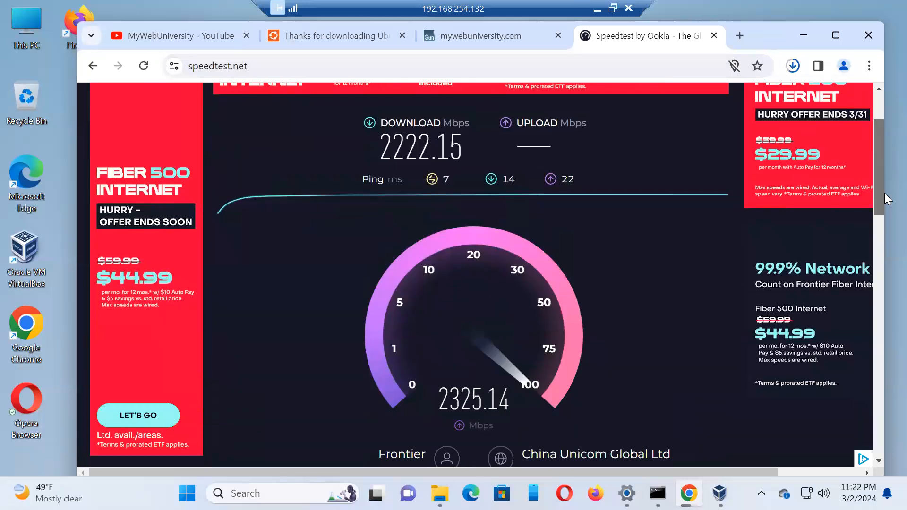
{"action": "left_click_drag", "start_coordinate": [885, 161], "coordinate": [885, 155]}
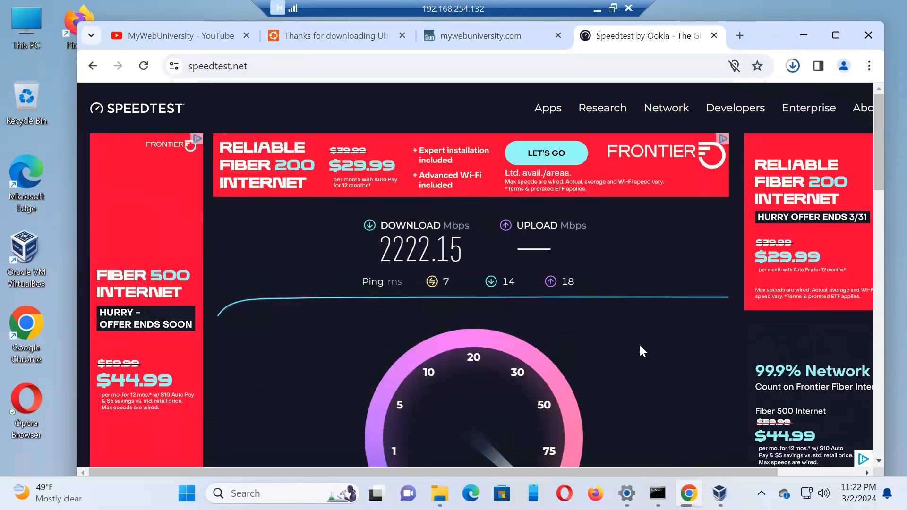
Step: Revisit the mywebuniversity.com home page and the Ubuntu download page, and return to the speed test results
{"action": "left_click", "coordinate": [488, 42]}
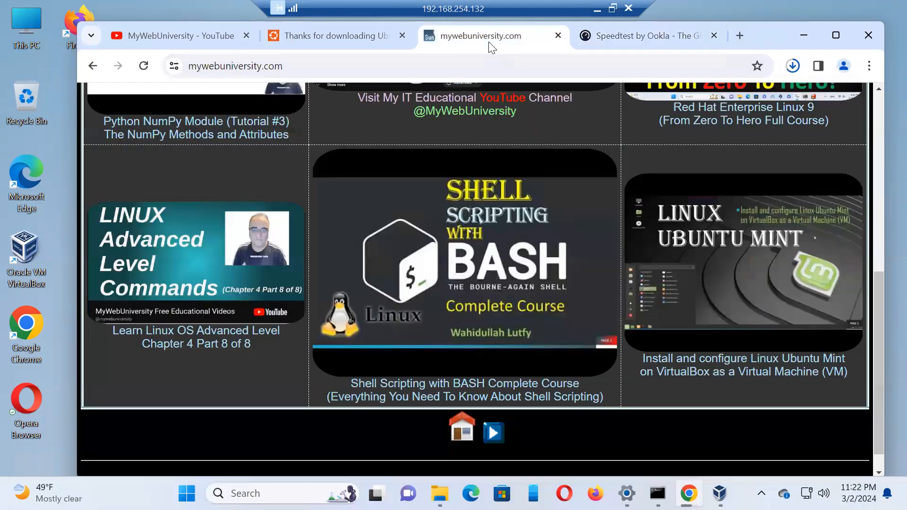
{"action": "left_click_drag", "start_coordinate": [877, 317], "coordinate": [885, 142]}
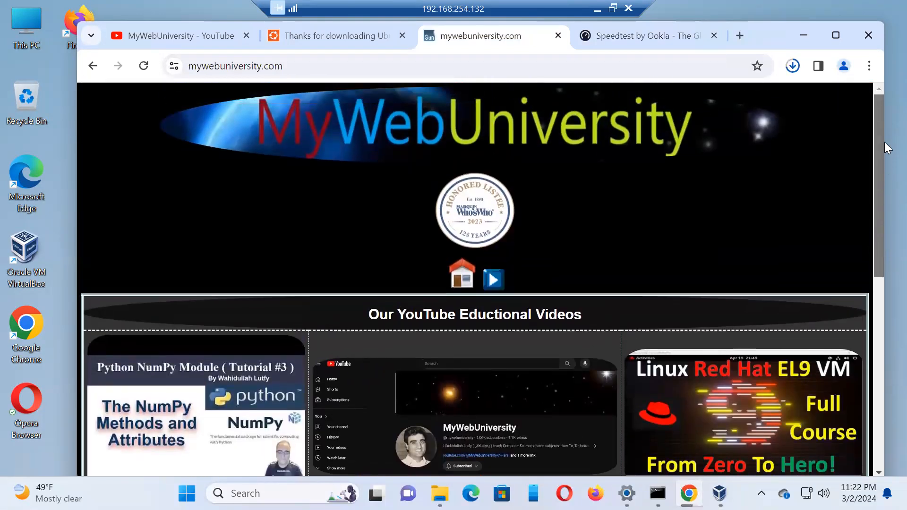
{"action": "left_click", "coordinate": [362, 41]}
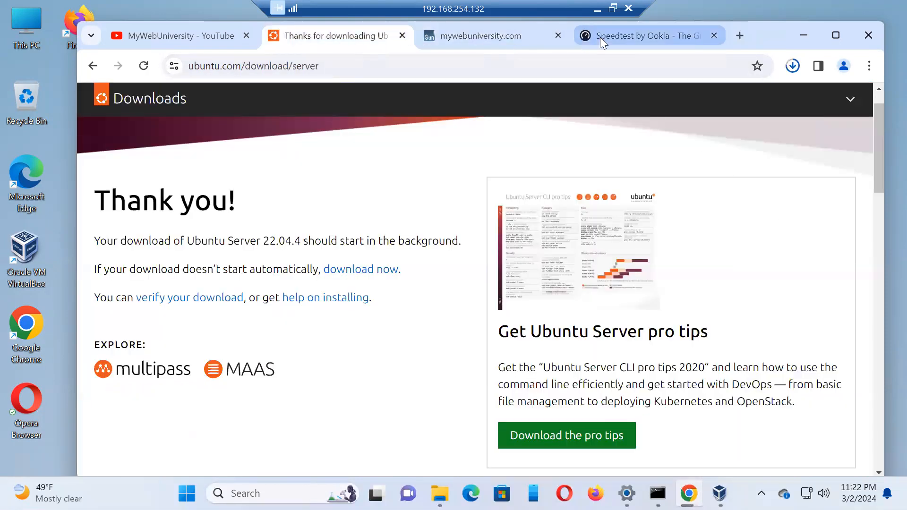
{"action": "left_click", "coordinate": [645, 37]}
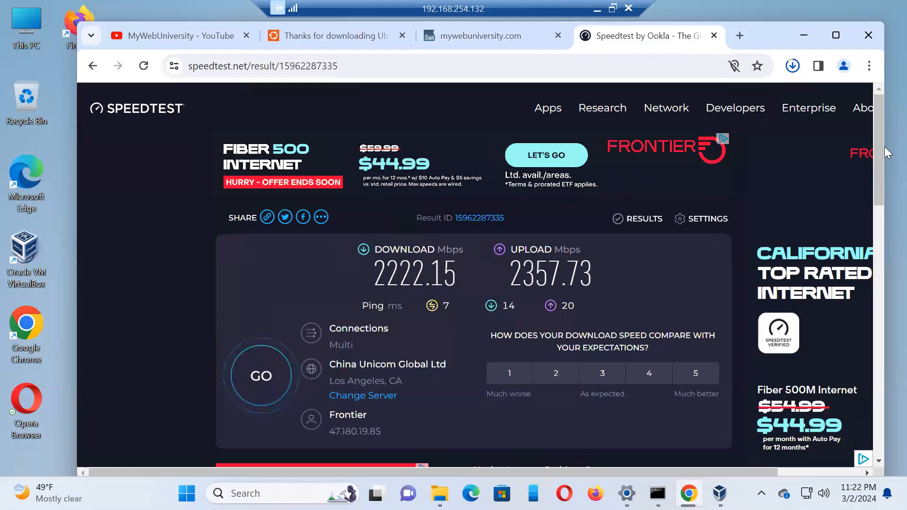
Step: Widen and reposition the browser window on the desktop, and switch to the mywebuniversity.com page
{"action": "left_click_drag", "start_coordinate": [885, 150], "coordinate": [892, 156]}
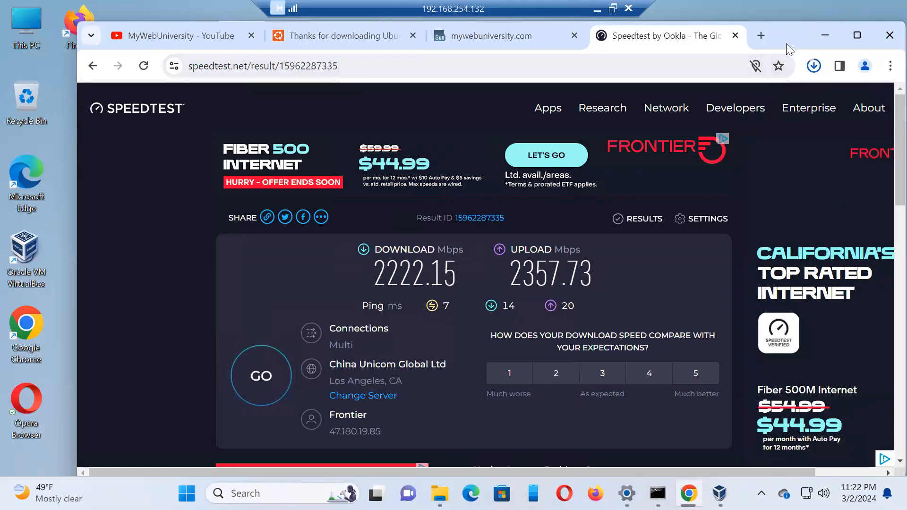
{"action": "left_click_drag", "start_coordinate": [759, 35], "coordinate": [714, 23]}
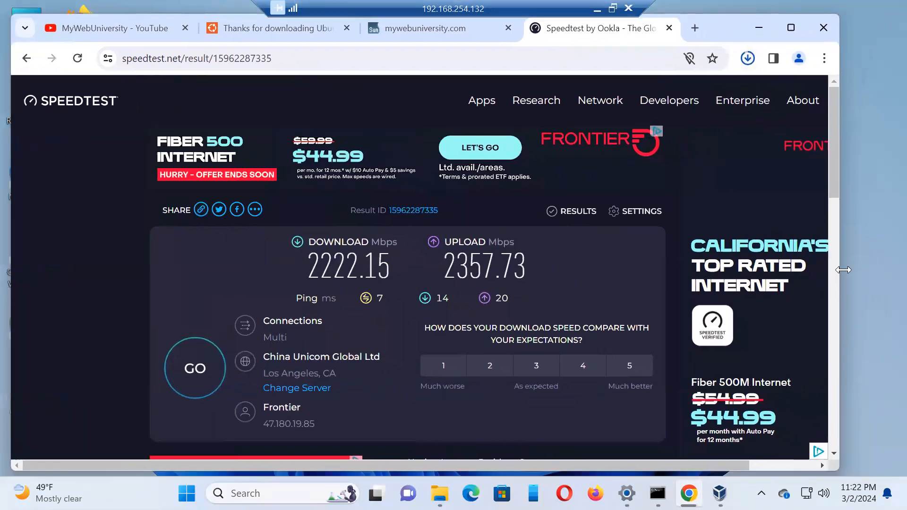
{"action": "left_click_drag", "start_coordinate": [840, 290], "coordinate": [890, 293]}
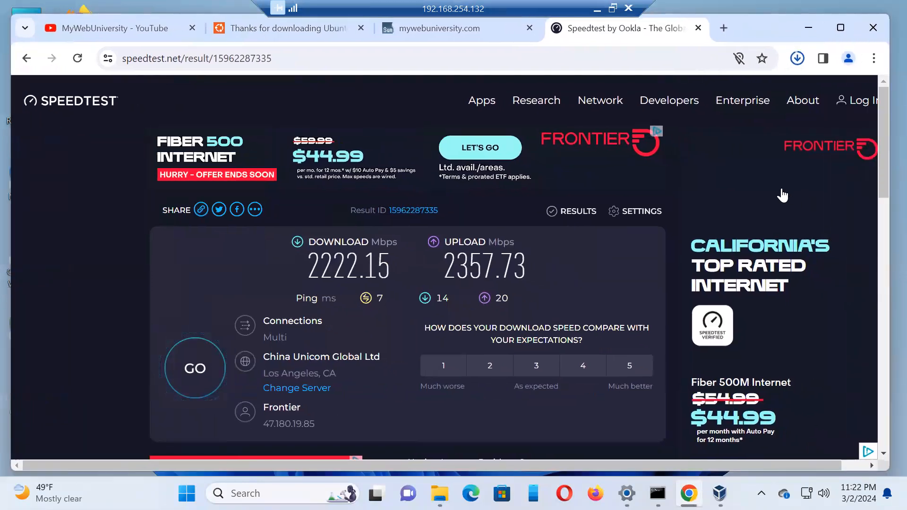
{"action": "left_click", "coordinate": [439, 30]}
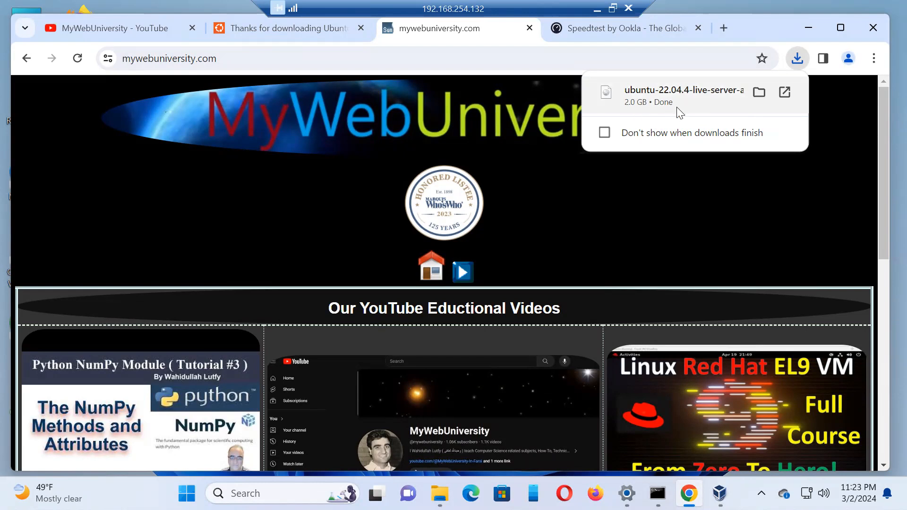
Step: Switch to Command Prompt, change to the downloads folder, and list its ISO files with dir *.iso
{"action": "left_click", "coordinate": [658, 493]}
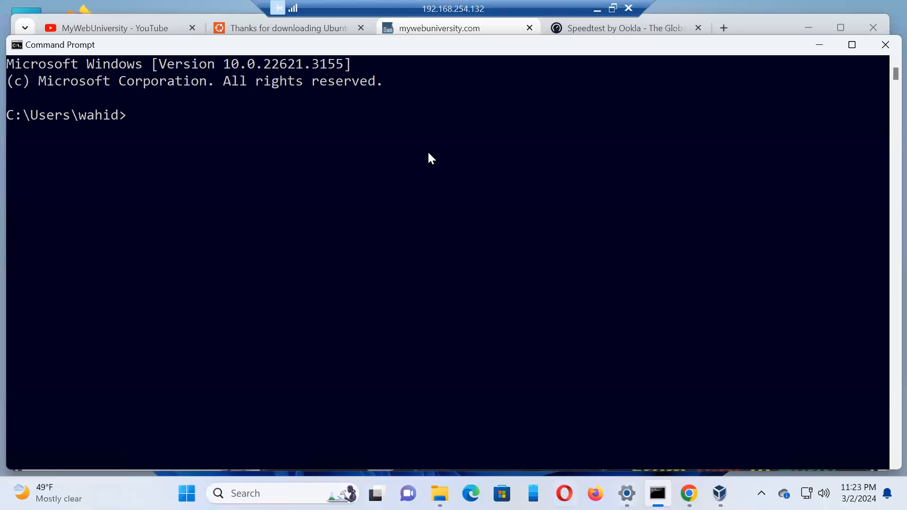
{"action": "type", "text": "cd downloads"}
{"action": "key", "text": "Return"}
{"action": "type", "text": "dir *.iso"}
{"action": "key", "text": "Return"}
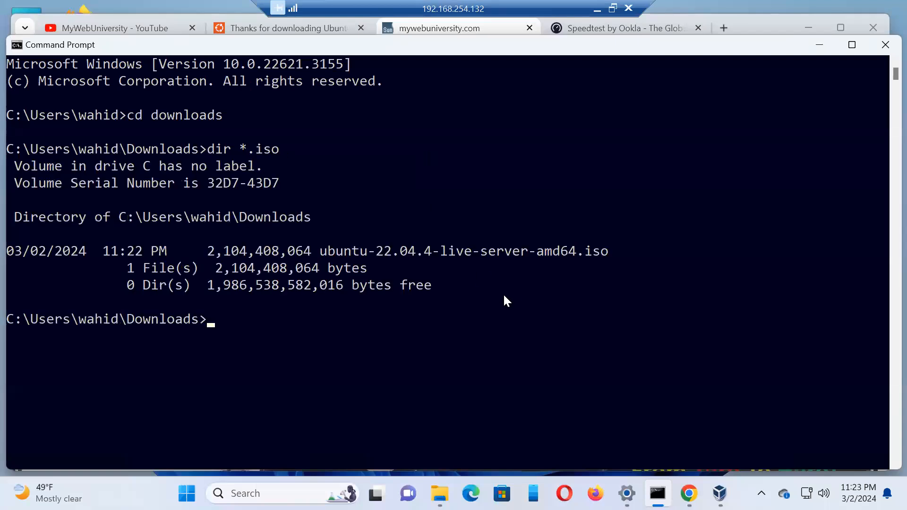
Step: Examine the size and file name of the Ubuntu Server ISO in the directory listing
{"action": "mouse_move", "coordinate": [323, 253]}
{"action": "left_mouse_down"}
{"action": "mouse_move", "coordinate": [531, 251]}
{"action": "mouse_move", "coordinate": [318, 261]}
{"action": "left_mouse_up"}
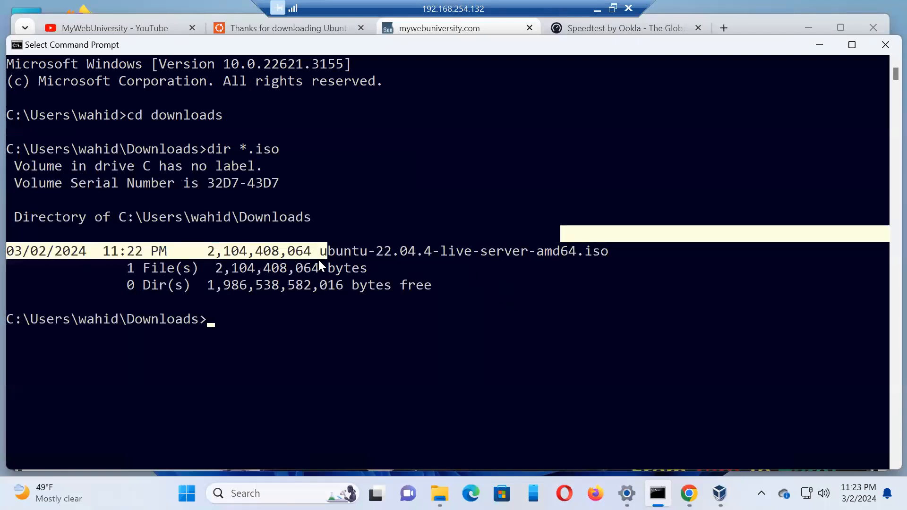
{"action": "left_click_drag", "start_coordinate": [216, 247], "coordinate": [311, 246]}
{"action": "left_click", "coordinate": [643, 297]}
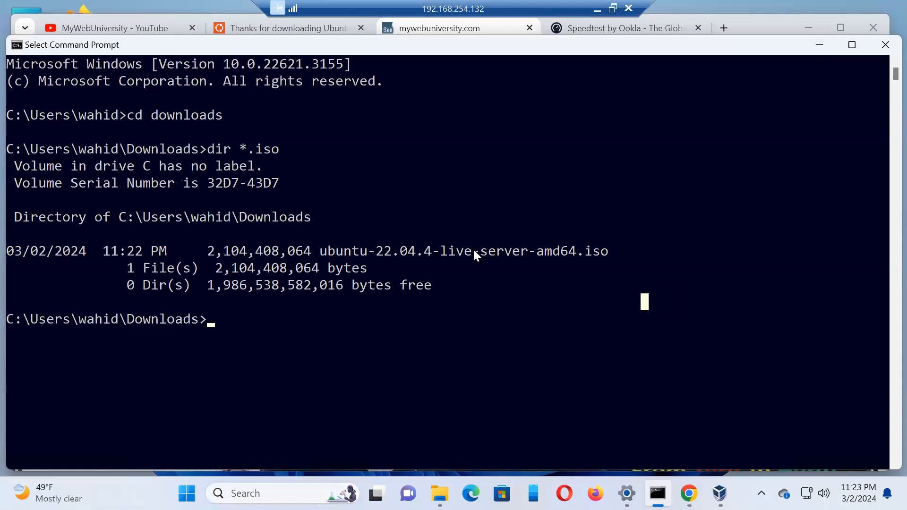
Step: Switch to File Explorer and reload the Downloads folder to check the ubuntu-22.04.4-live-server-amd64 disc image there
{"action": "key", "text": "alt+Tab"}
{"action": "right_click", "coordinate": [476, 364]}
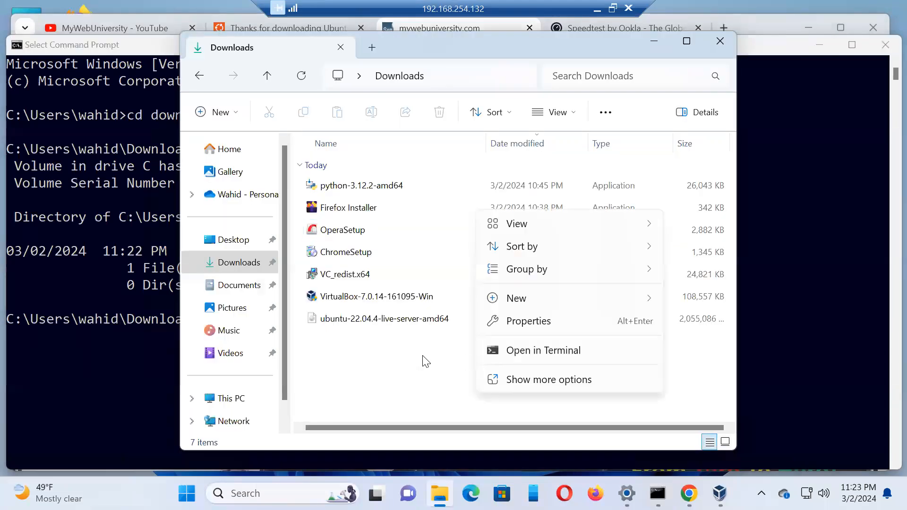
{"action": "mouse_move", "coordinate": [515, 259]}
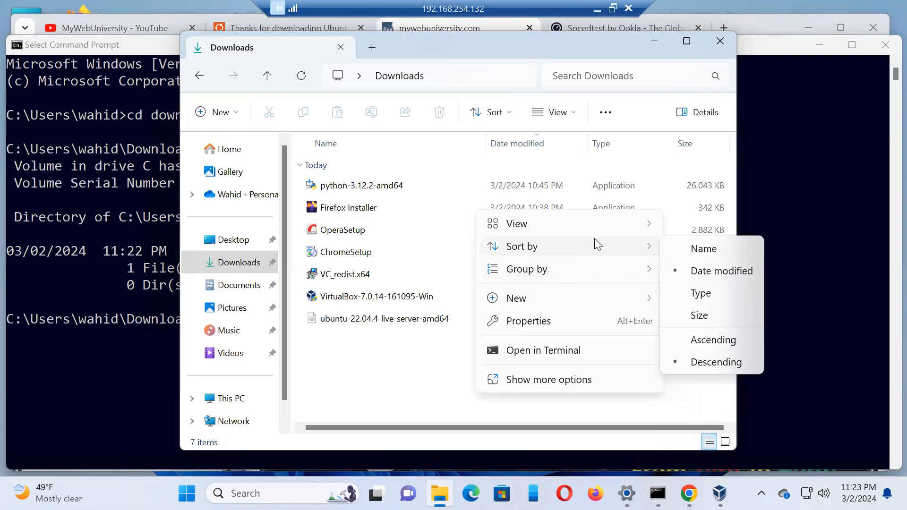
{"action": "left_click", "coordinate": [527, 190]}
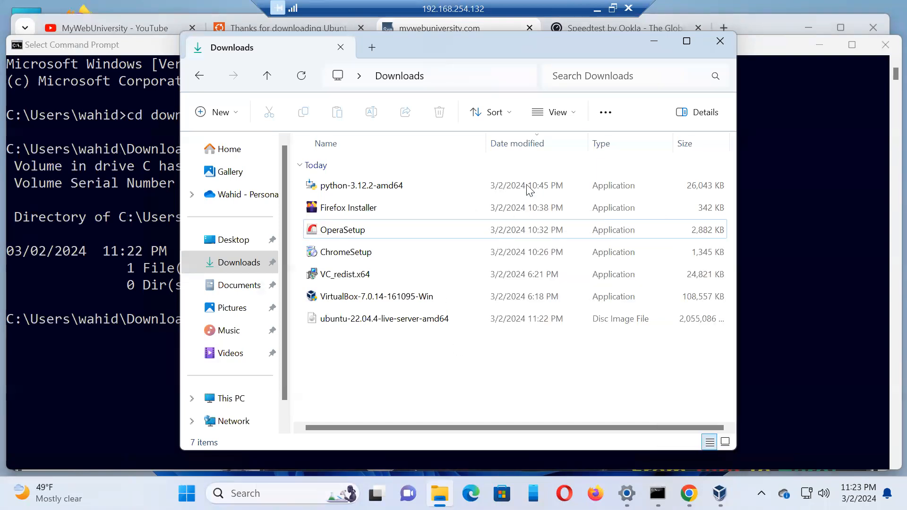
{"action": "left_click", "coordinate": [230, 151]}
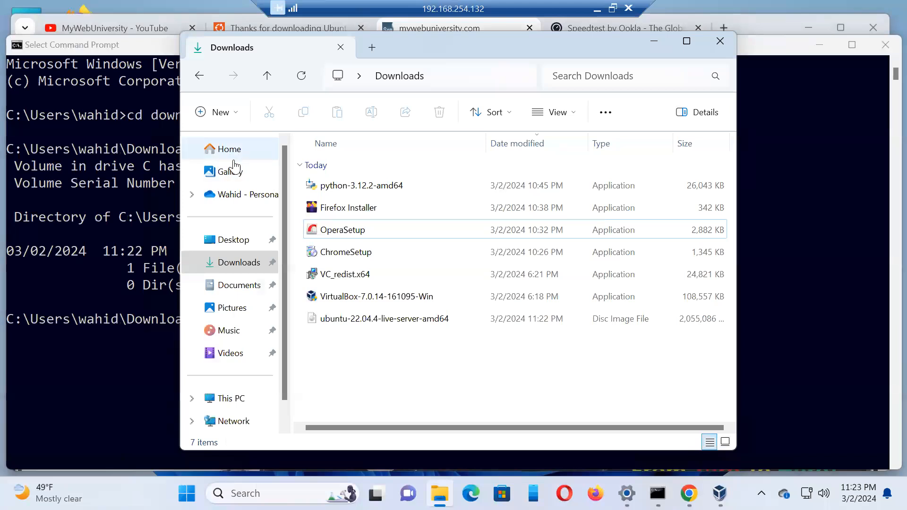
{"action": "left_click", "coordinate": [241, 271]}
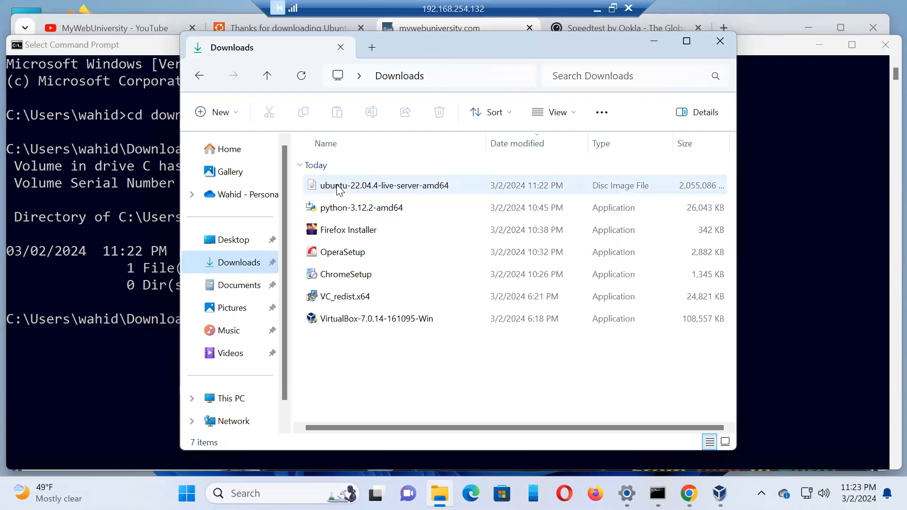
Step: Minimize the File Explorer, Command Prompt and browser windows, and bring up Oracle VM VirtualBox Manager
{"action": "left_click", "coordinate": [654, 41]}
{"action": "left_click", "coordinate": [815, 45]}
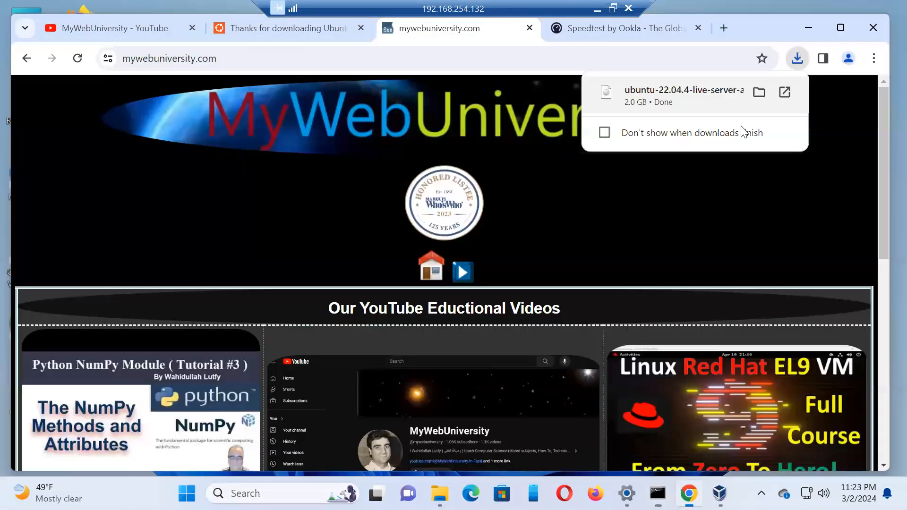
{"action": "left_click", "coordinate": [811, 29]}
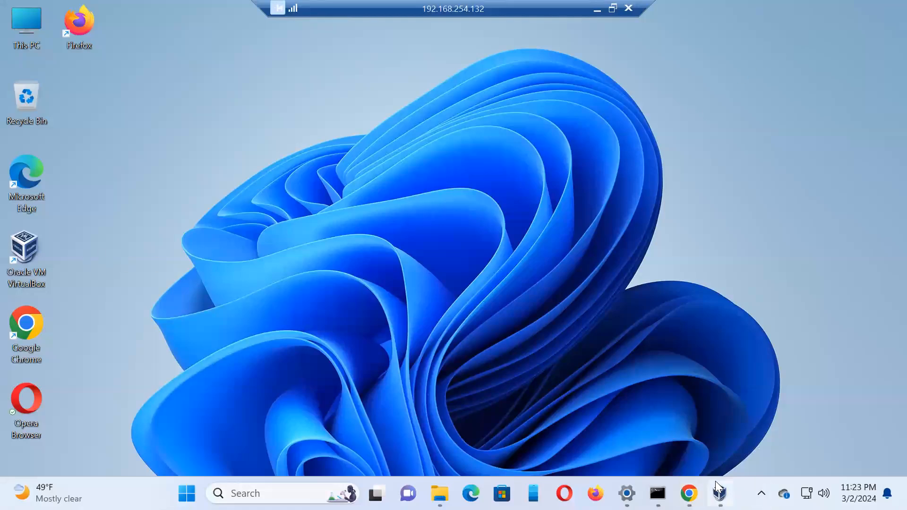
{"action": "mouse_move", "coordinate": [720, 494]}
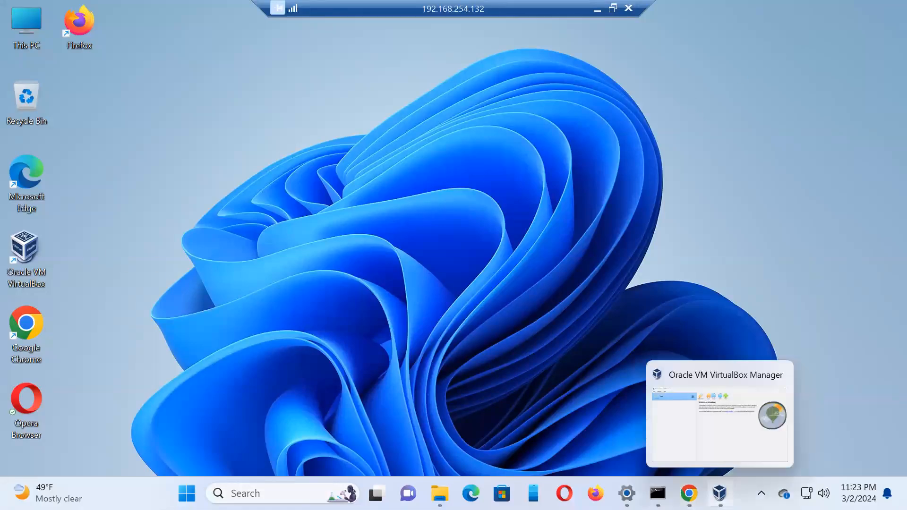
{"action": "left_click", "coordinate": [728, 452]}
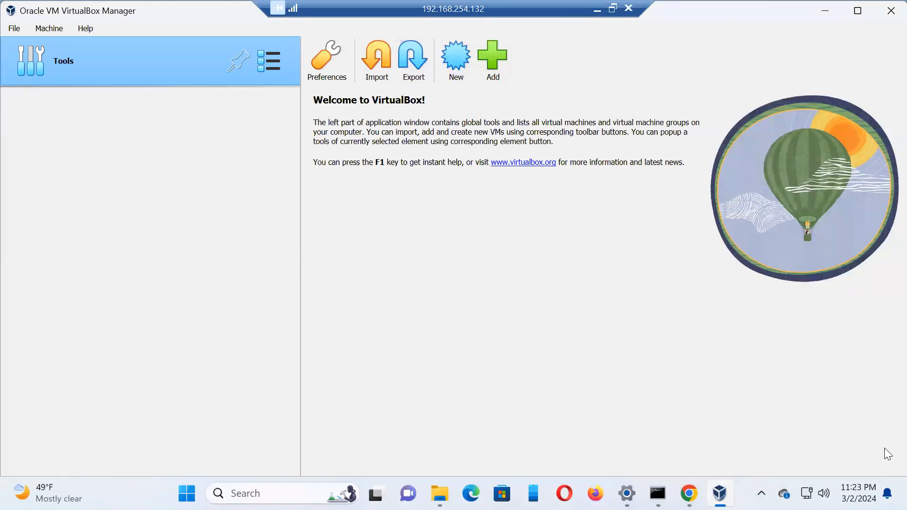
Step: Examine the version information in the About VirtualBox window, and close VirtualBox Manager
{"action": "left_click", "coordinate": [85, 27]}
{"action": "left_click", "coordinate": [118, 158]}
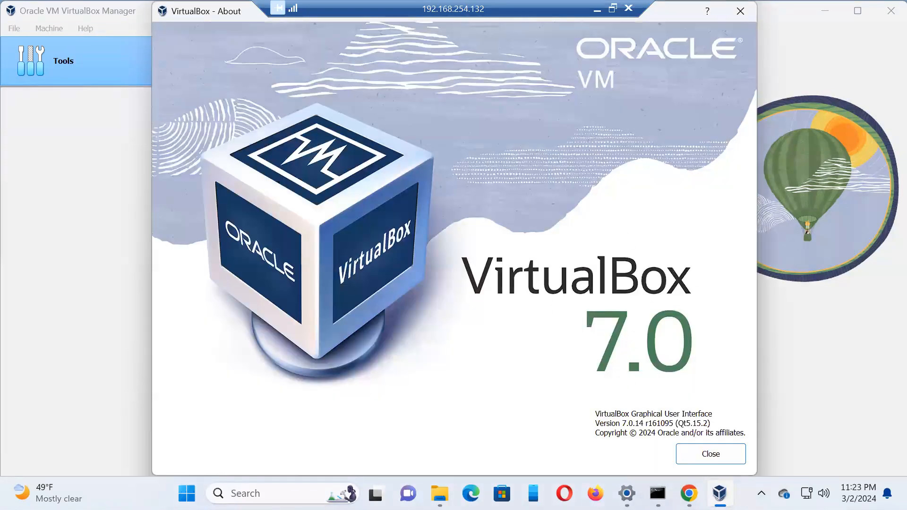
{"action": "mouse_move", "coordinate": [719, 493]}
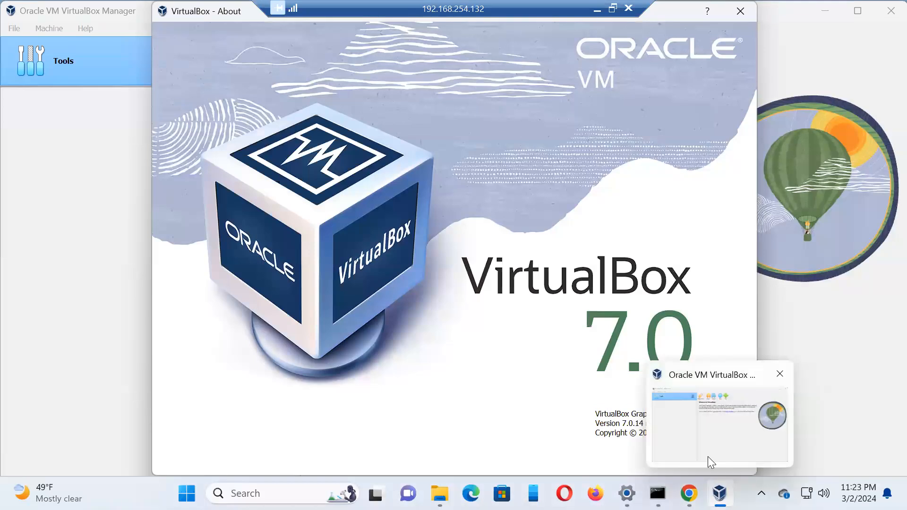
{"action": "left_click", "coordinate": [780, 374]}
{"action": "left_click", "coordinate": [730, 452]}
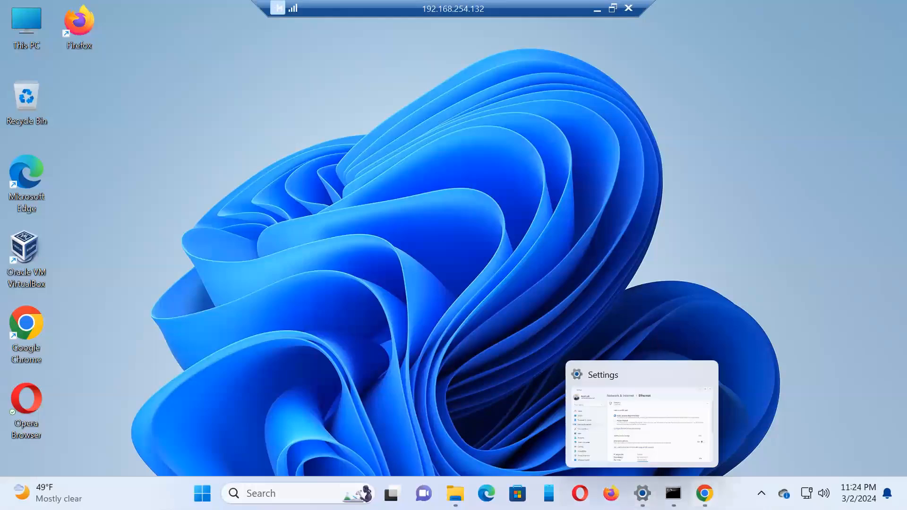
Step: Relaunch Oracle VM VirtualBox from the desktop and start creating a new virtual machine
{"action": "mouse_move", "coordinate": [673, 493]}
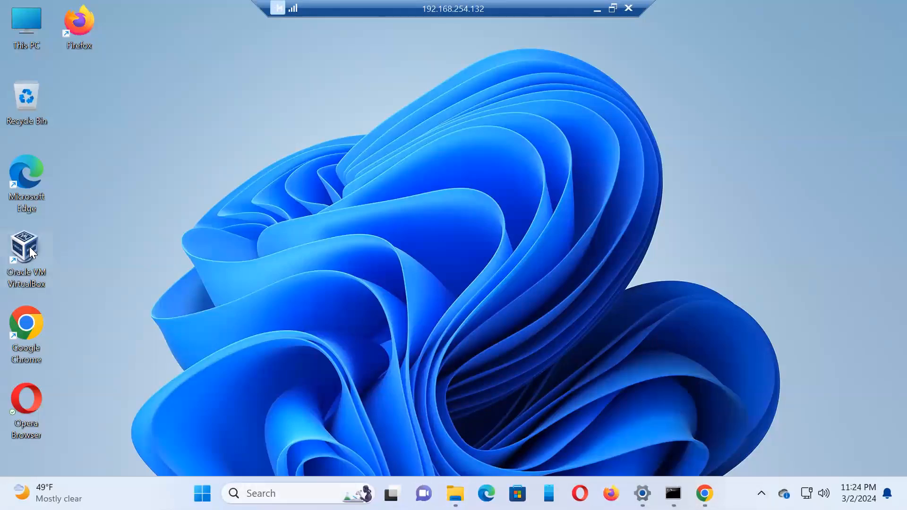
{"action": "left_click", "coordinate": [761, 493]}
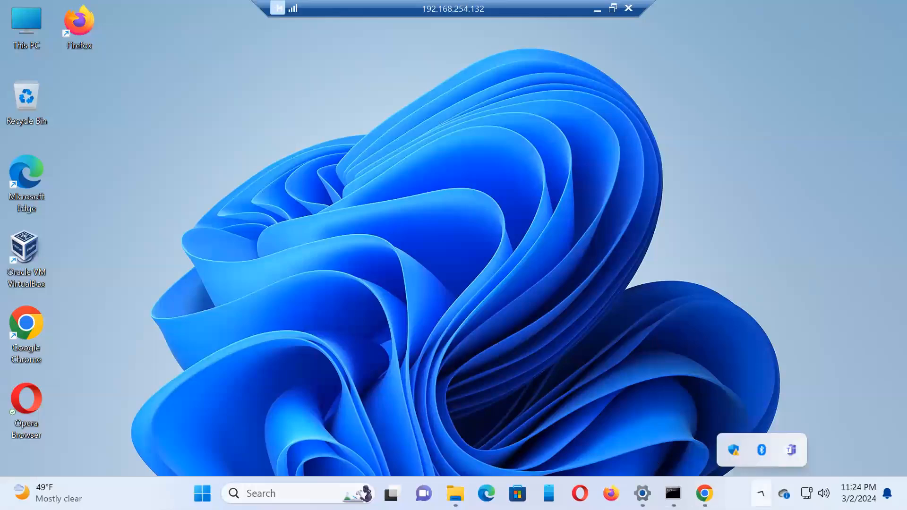
{"action": "left_click", "coordinate": [42, 256]}
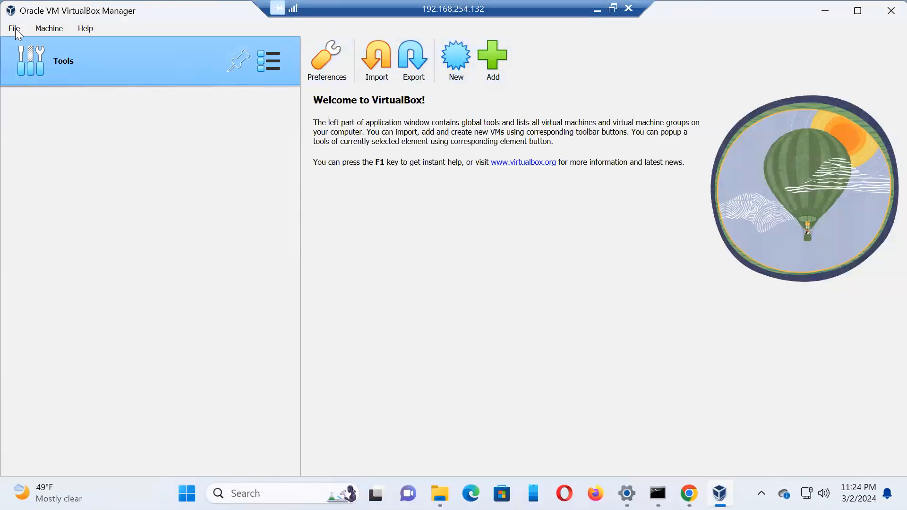
{"action": "left_click", "coordinate": [458, 59]}
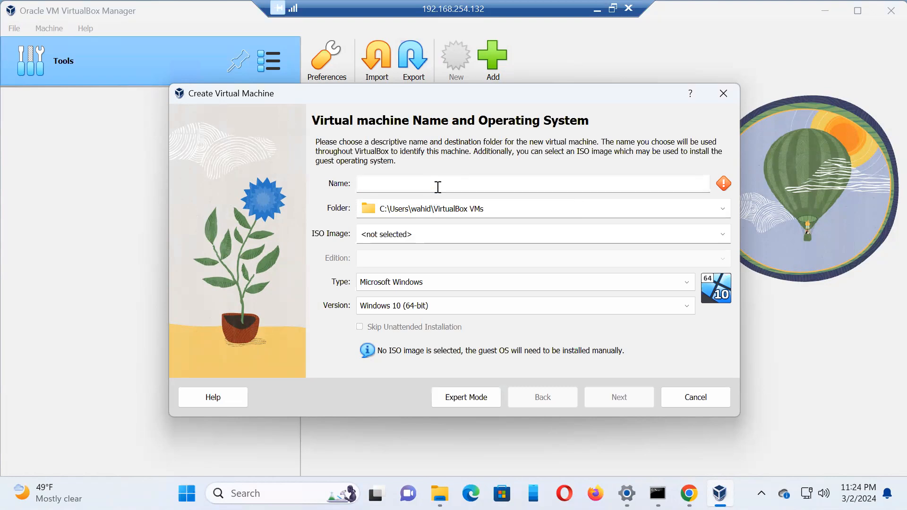
Step: Switch to Command Prompt and run systeminfo | more
{"action": "left_click", "coordinate": [658, 493]}
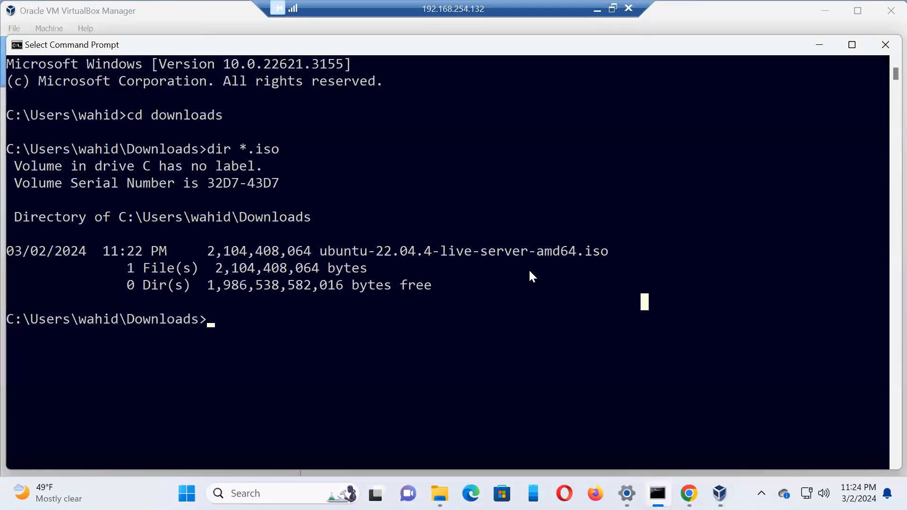
{"action": "type", "text": "system"}
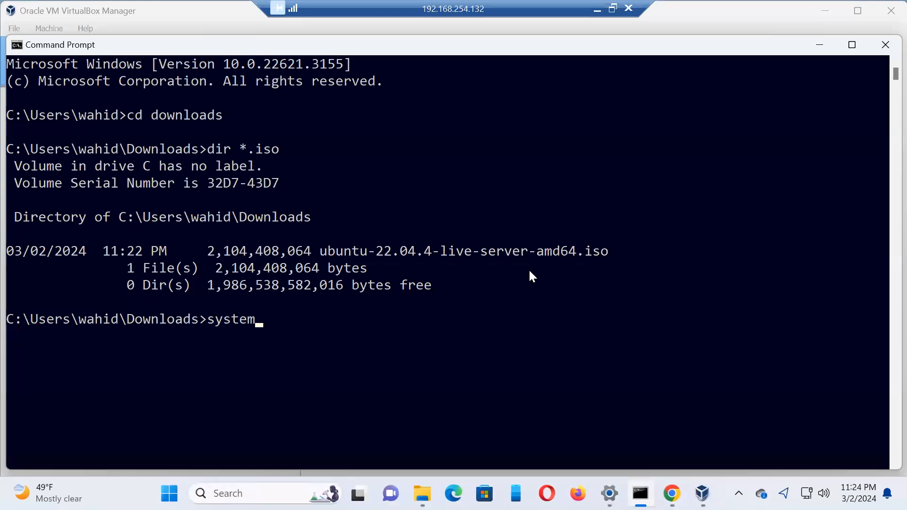
{"action": "type", "text": "info | more"}
{"action": "key", "text": "Return"}
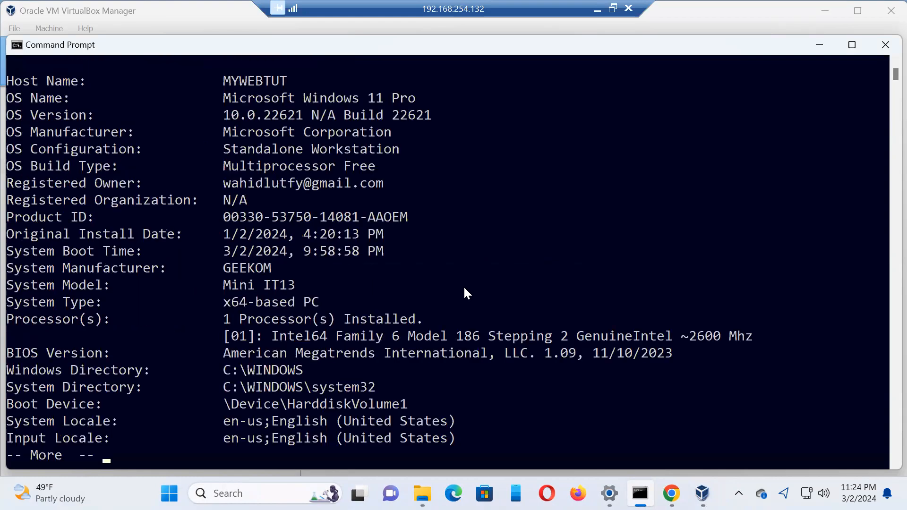
Step: Page through the system information, examine the Hyper-V requirements, and return to the Create Virtual Machine wizard
{"action": "key", "text": "space"}
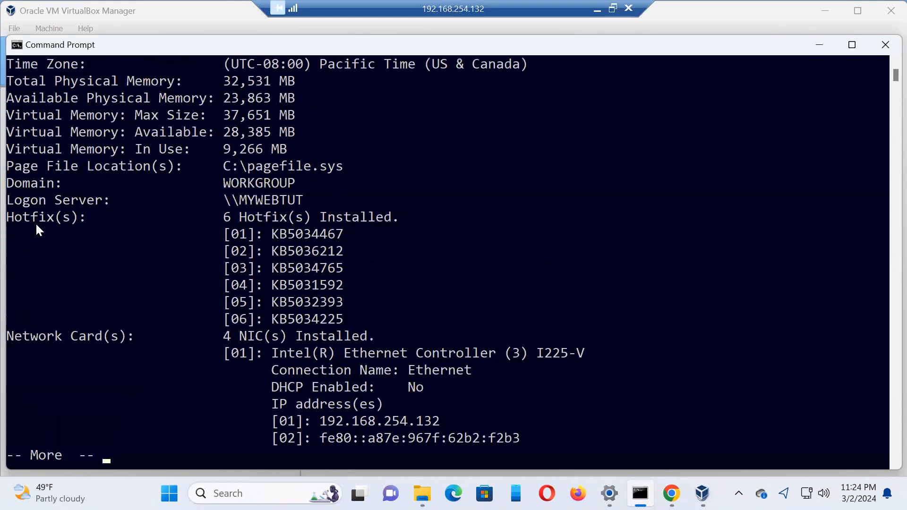
{"action": "key", "text": "space"}
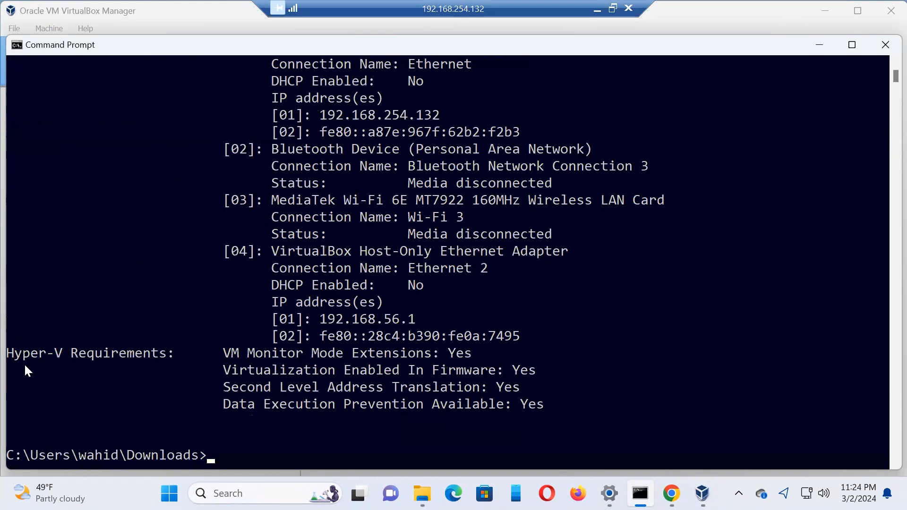
{"action": "left_click_drag", "start_coordinate": [10, 355], "coordinate": [520, 420]}
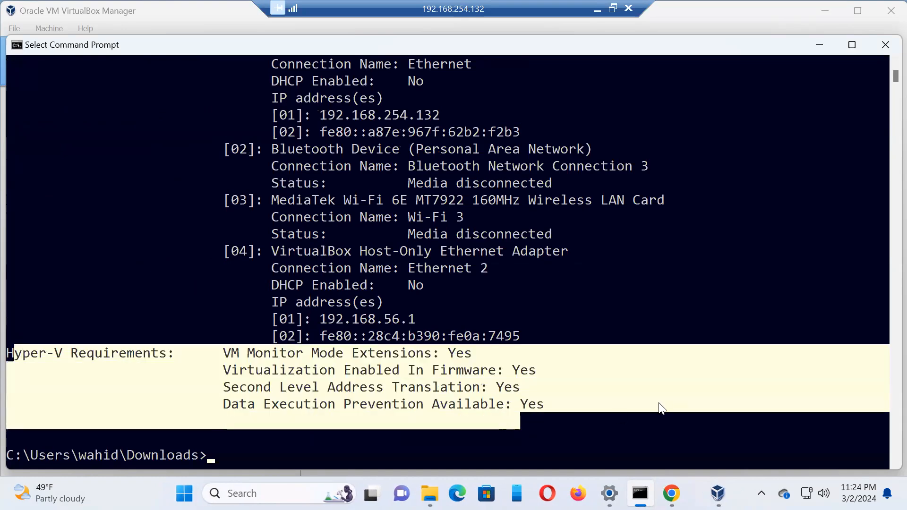
{"action": "left_click", "coordinate": [660, 405]}
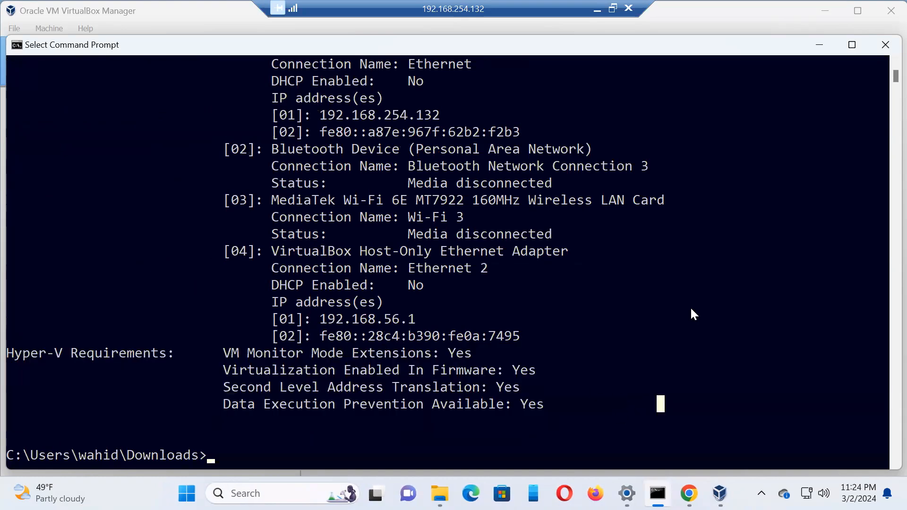
{"action": "left_click", "coordinate": [819, 44]}
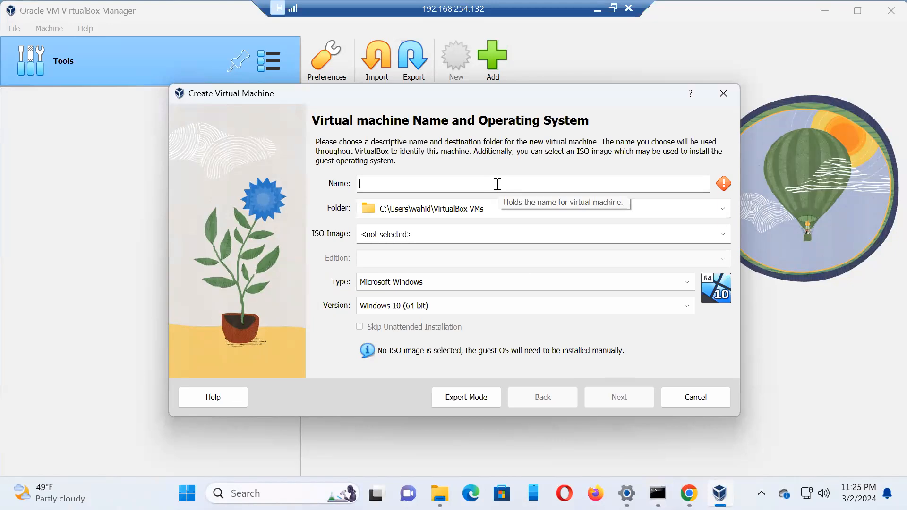
Step: Name the new virtual machine MyWebTut.com
{"action": "type", "text": "my"}
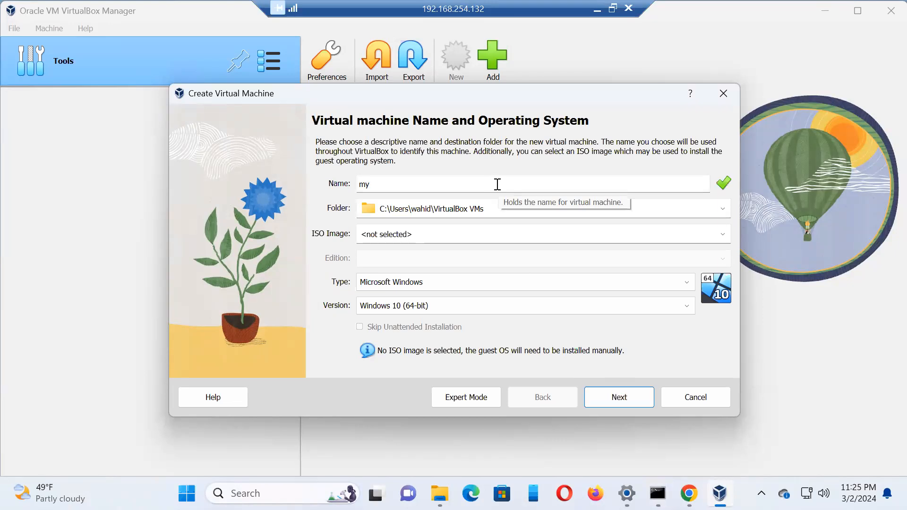
{"action": "type", "text": "tu"}
{"action": "key", "text": "BackSpace"}
{"action": "key", "text": "BackSpace"}
{"action": "type", "text": "u"}
{"action": "key", "text": "BackSpace"}
{"action": "key", "text": "BackSpace"}
{"action": "key", "text": "BackSpace"}
{"action": "type", "text": "My"}
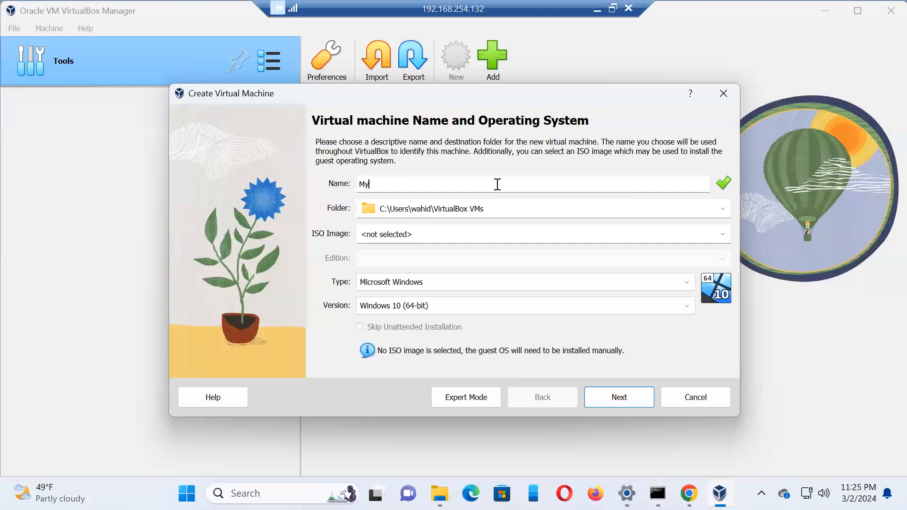
{"action": "type", "text": "WebTut.com"}
Step: Choose ubuntu-22.04.4-live-server-amd64.iso from the Downloads folder as the ISO image, and continue to the unattended install setup
{"action": "left_click", "coordinate": [505, 211]}
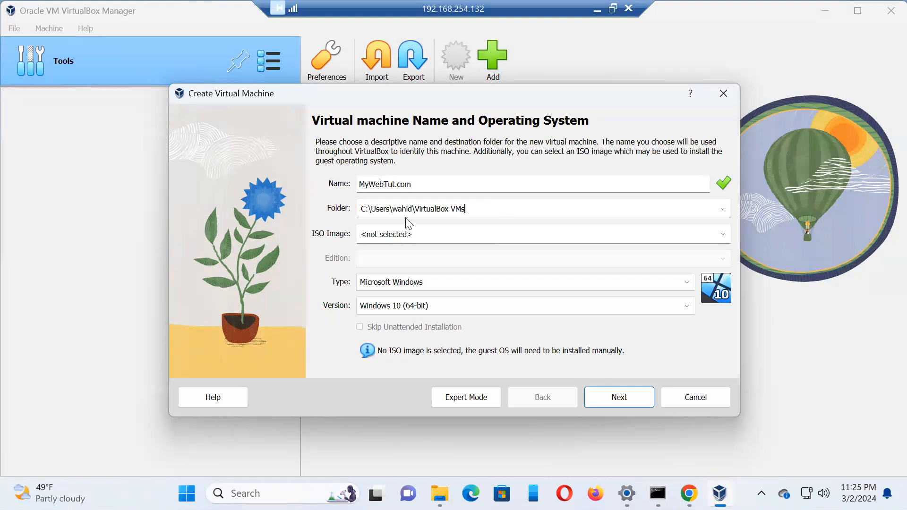
{"action": "left_click", "coordinate": [474, 234]}
{"action": "left_click", "coordinate": [725, 236]}
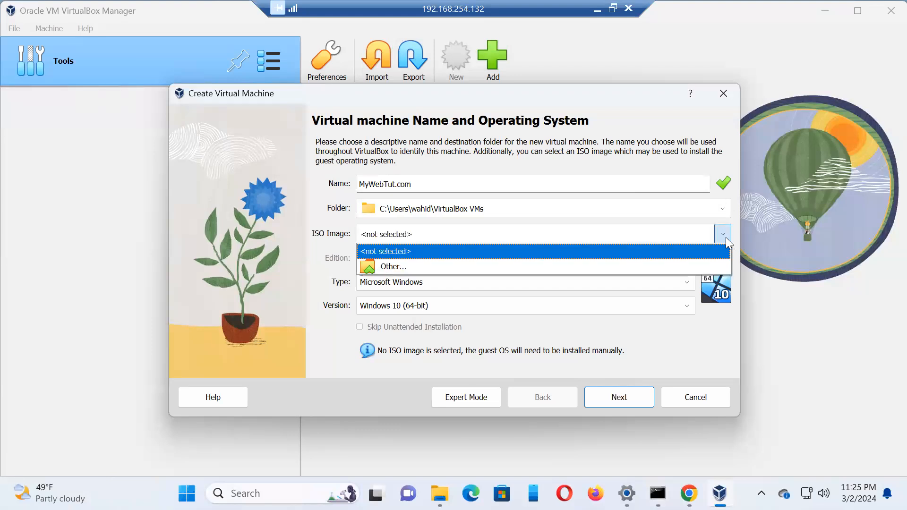
{"action": "left_click", "coordinate": [379, 265]}
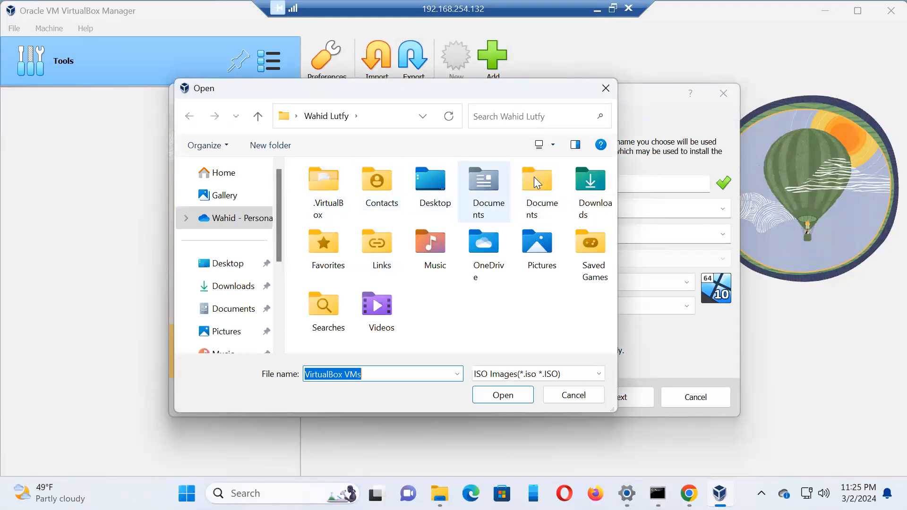
{"action": "double_click", "coordinate": [586, 183]}
{"action": "double_click", "coordinate": [350, 210]}
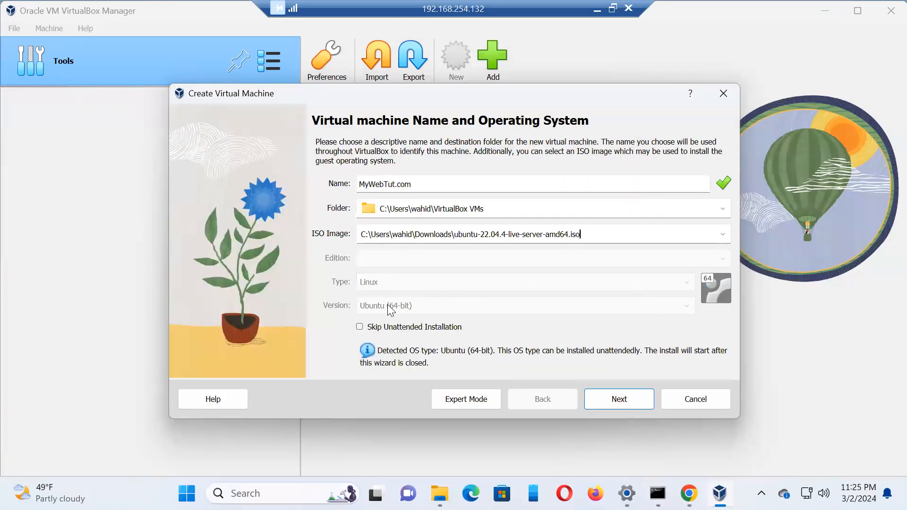
{"action": "left_click", "coordinate": [620, 402]}
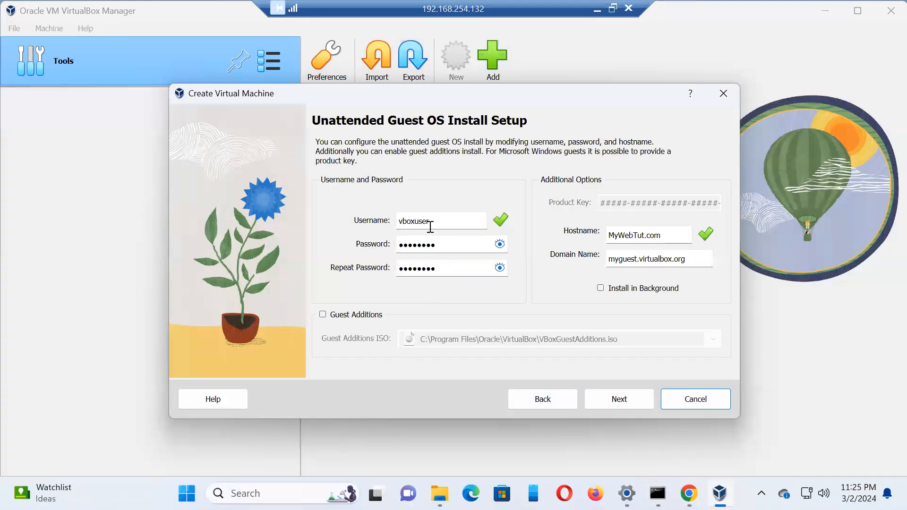
Step: Enter the account username for the unattended guest install, and fill in the account password in both password fields
{"action": "left_click_drag", "start_coordinate": [435, 221], "coordinate": [340, 211]}
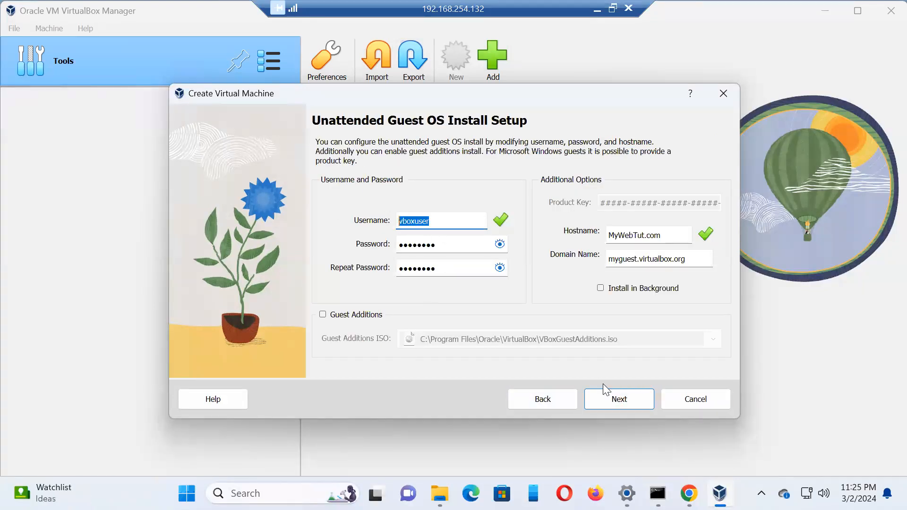
{"action": "type", "text": "wahid"}
{"action": "key", "text": "Tab"}
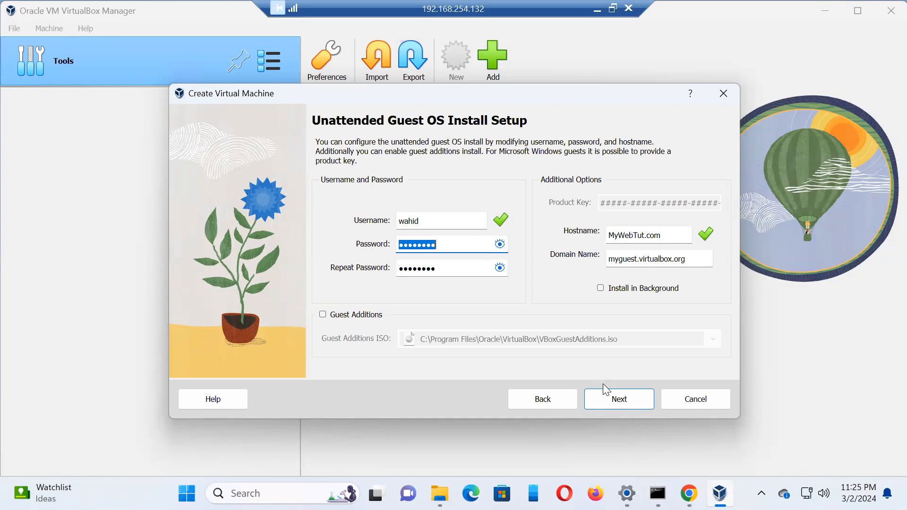
{"action": "type", "text": "••"}
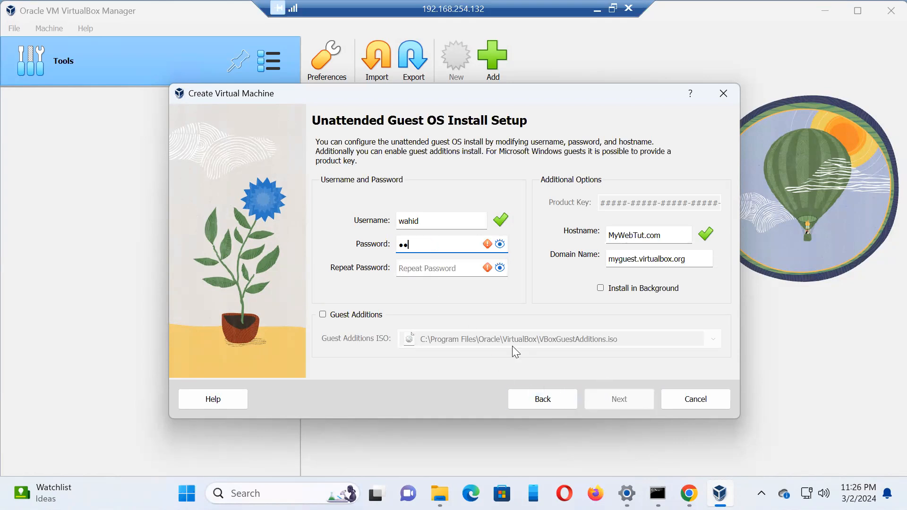
{"action": "type", "text": "•••••••••••"}
{"action": "left_click", "coordinate": [441, 267]}
{"action": "type", "text": "••••••"}
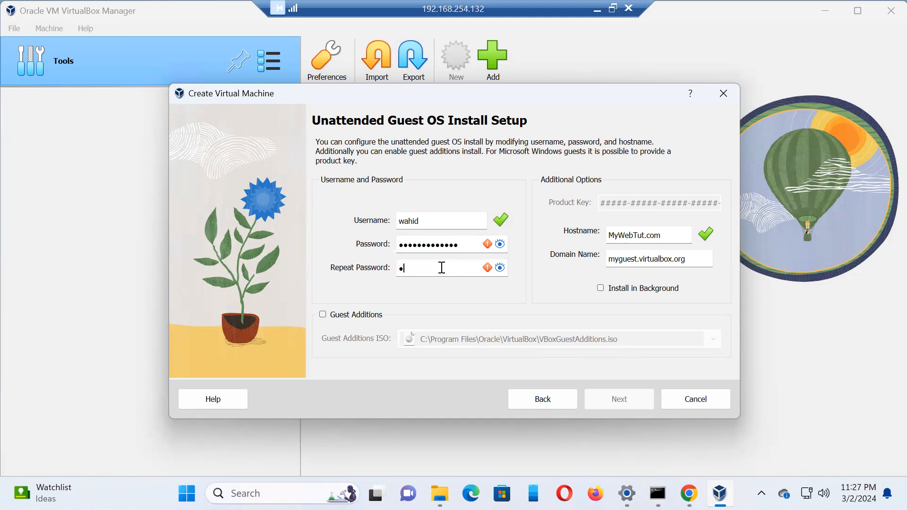
{"action": "type", "text": "•••••••"}
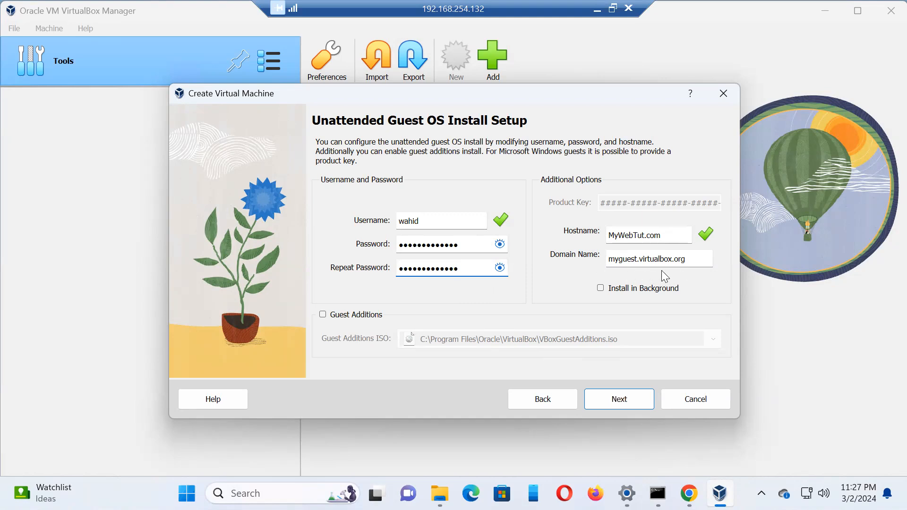
Step: Set the guest's domain name to MyWebUniversity.com
{"action": "left_click_drag", "start_coordinate": [692, 261], "coordinate": [553, 251]}
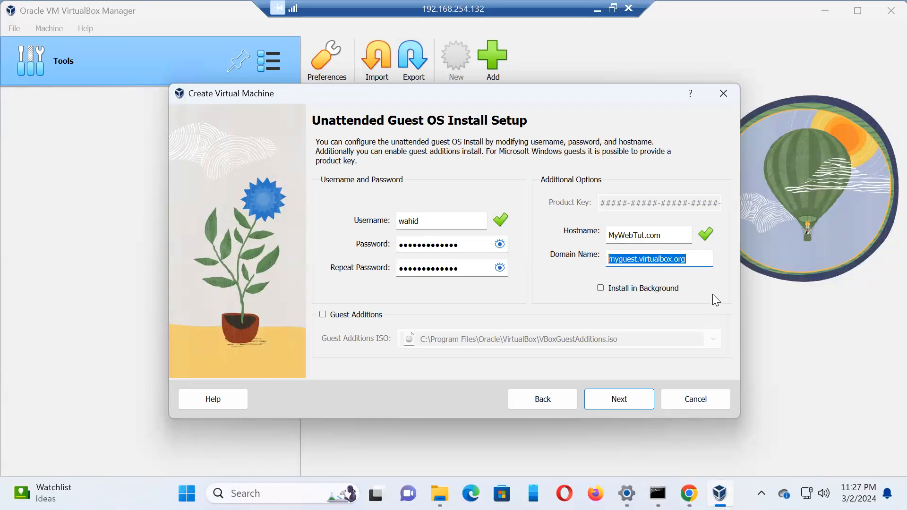
{"action": "key", "text": "Tab"}
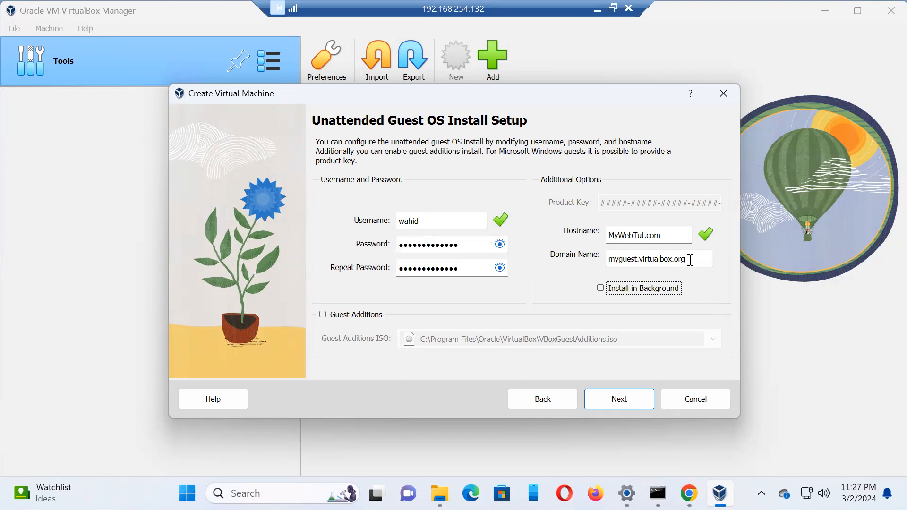
{"action": "key", "text": "shift+Tab"}
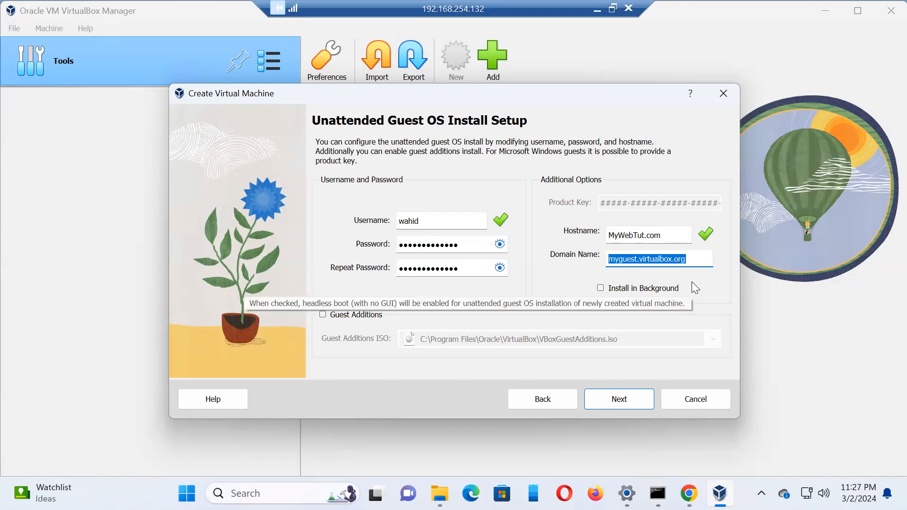
{"action": "key", "text": "Tab"}
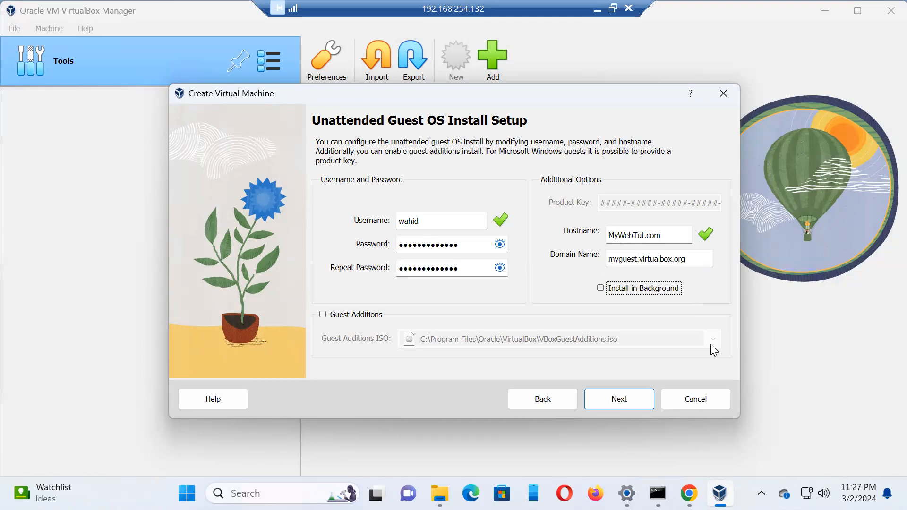
{"action": "key", "text": "shift+Tab"}
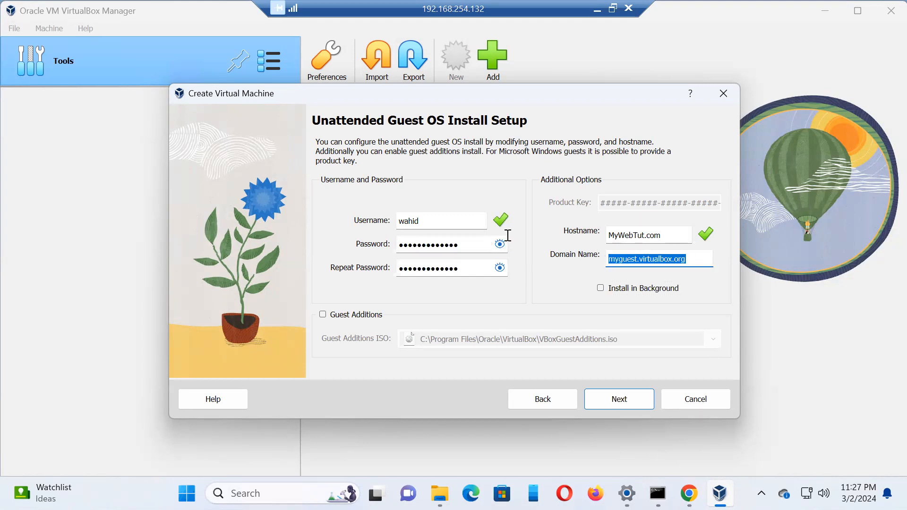
{"action": "key", "text": "BackSpace"}
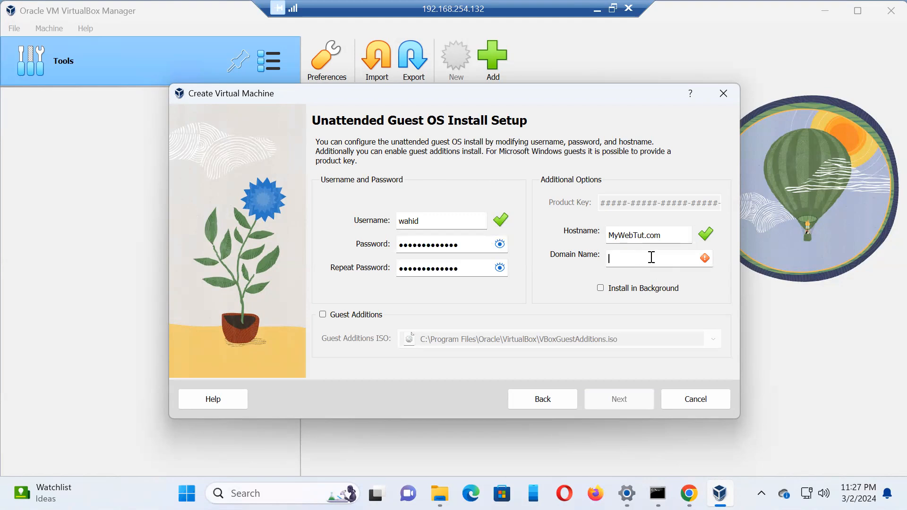
{"action": "type", "text": "M"}
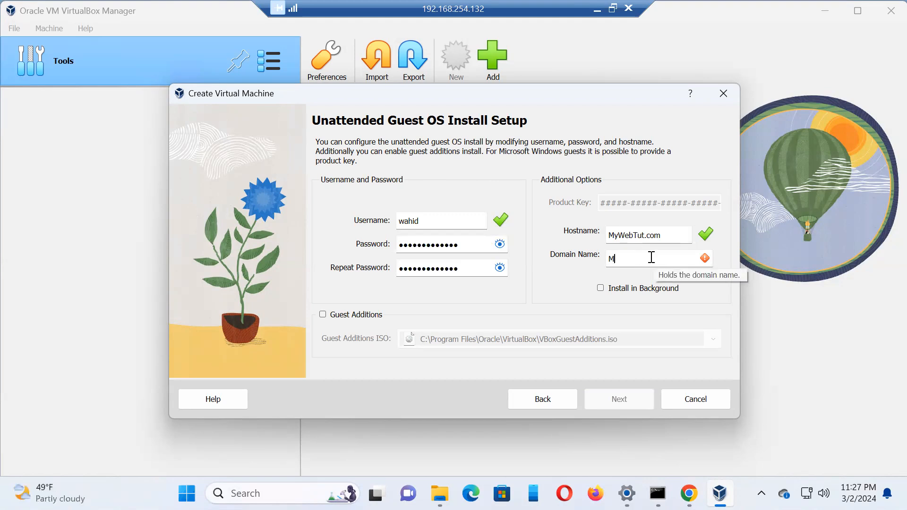
{"action": "type", "text": "yWebUniversity"}
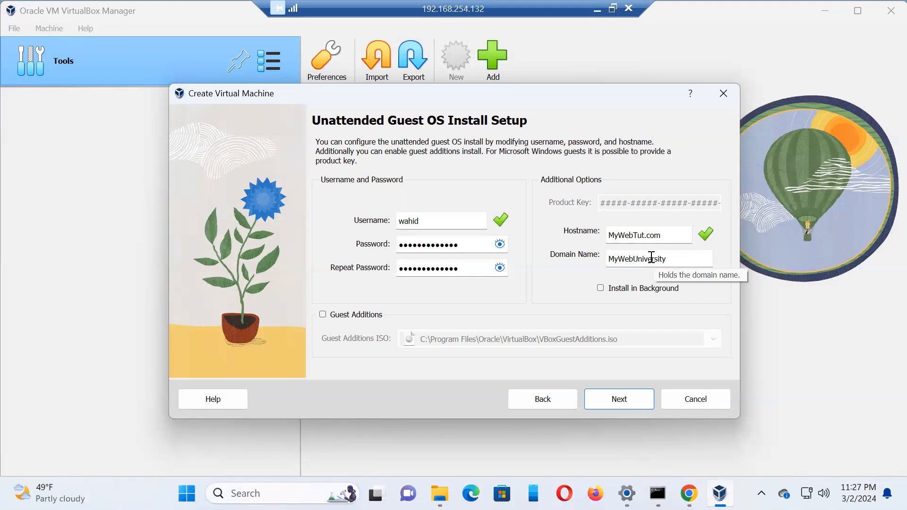
{"action": "type", "text": ".com"}
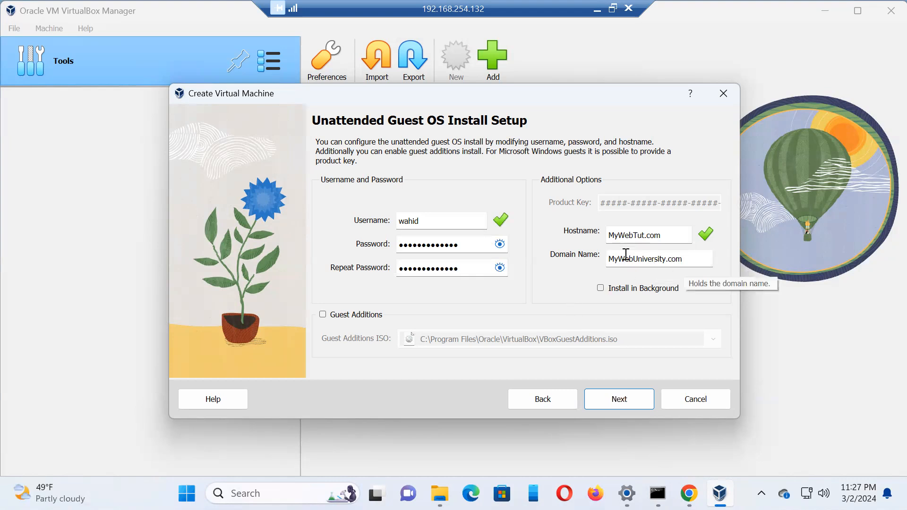
Step: Remove the .com ending from the guest's hostname so it reads MyWebTut
{"action": "left_click", "coordinate": [663, 235]}
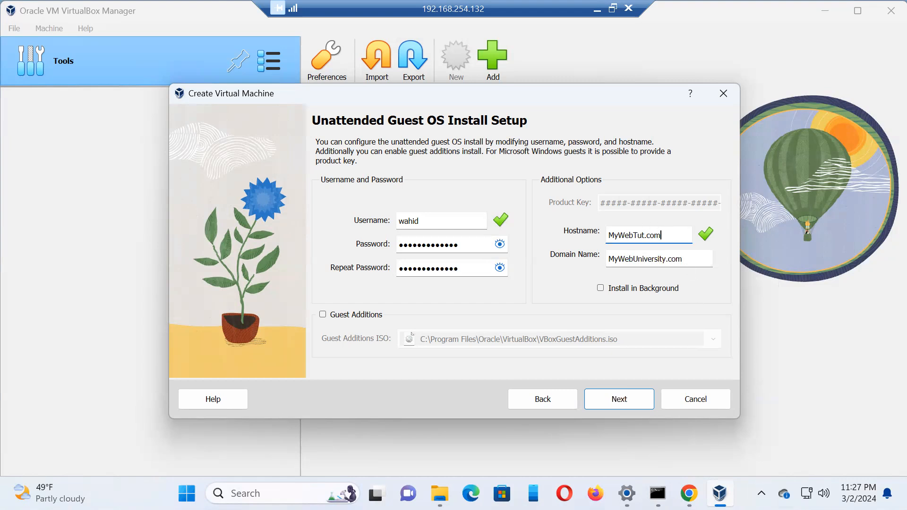
{"action": "key", "text": "BackSpace"}
{"action": "key", "text": "BackSpace"}
{"action": "key", "text": "BackSpace"}
{"action": "key", "text": "BackSpace"}
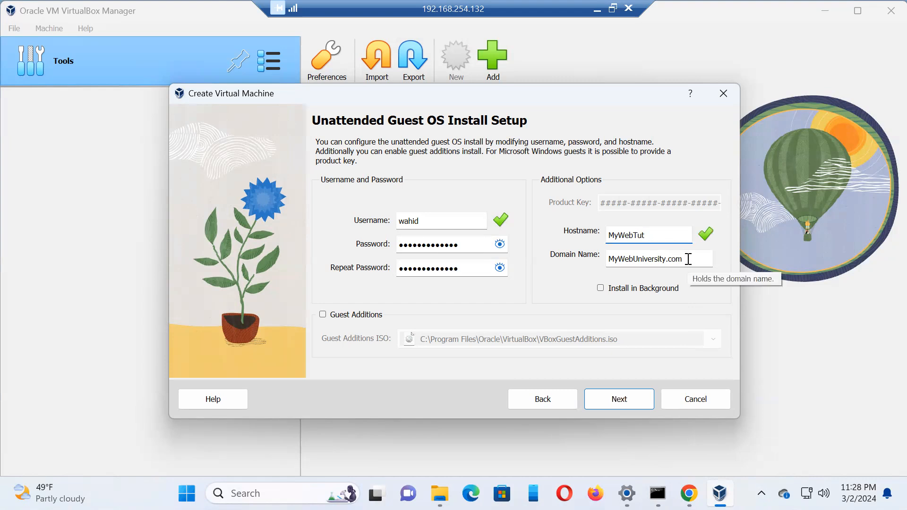
Step: Replace the guest's domain name with MyWebTu.com
{"action": "left_click_drag", "start_coordinate": [689, 259], "coordinate": [547, 261]}
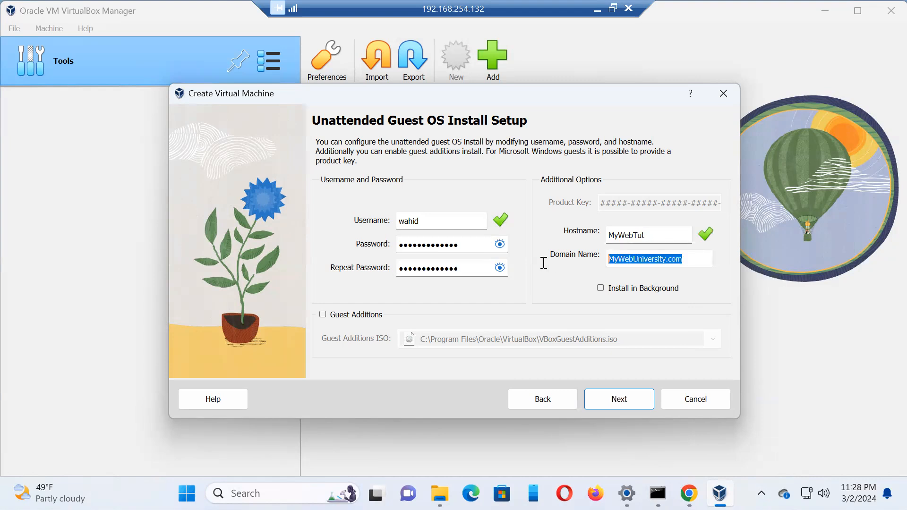
{"action": "key", "text": "BackSpace"}
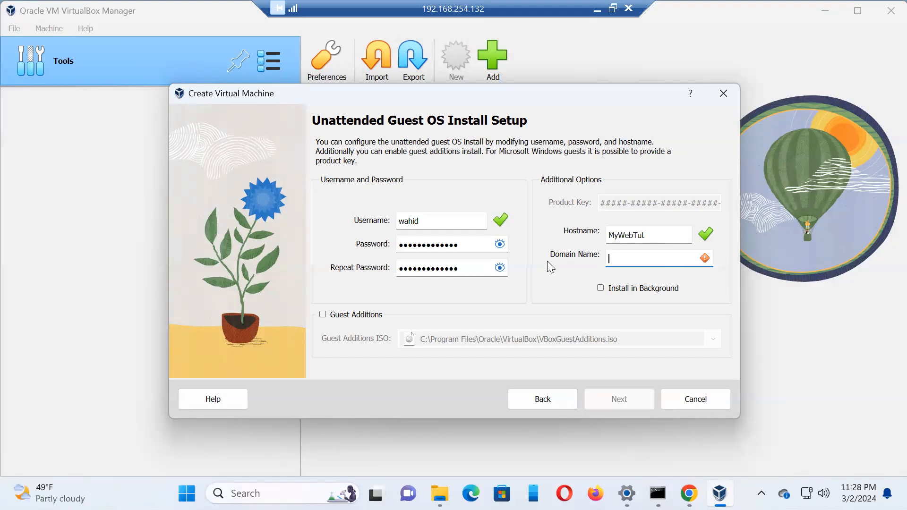
{"action": "type", "text": "MyWeb"}
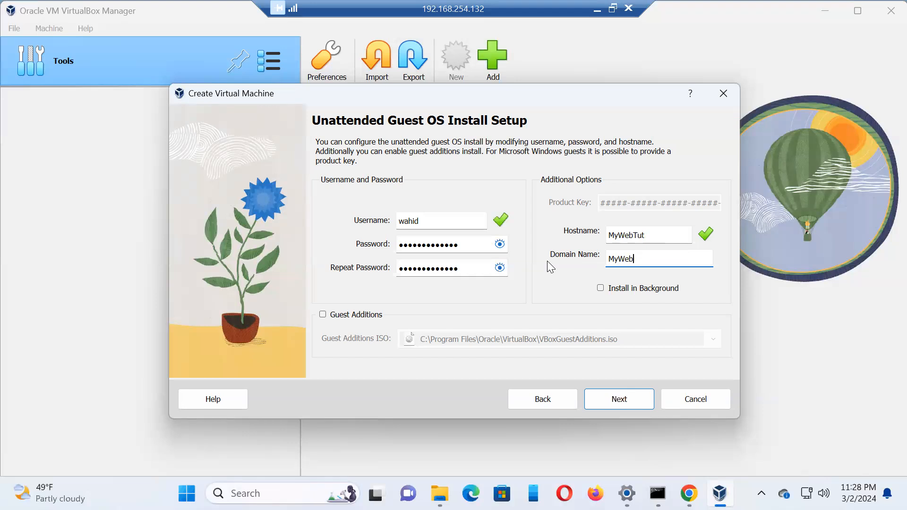
{"action": "type", "text": "Tu.com"}
Step: Set the guest's hostname to Tutorial
{"action": "left_click", "coordinate": [651, 237]}
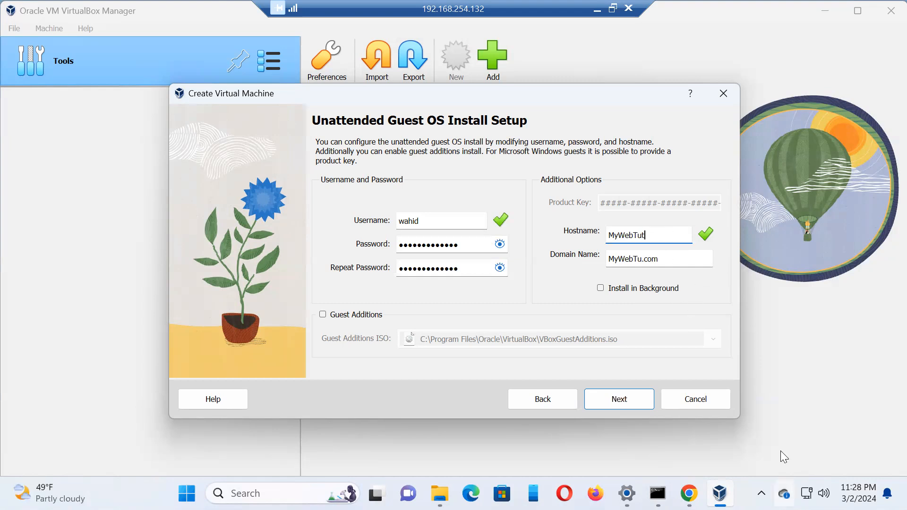
{"action": "key", "text": "BackSpace"}
{"action": "key", "text": "BackSpace"}
{"action": "key", "text": "BackSpace"}
{"action": "key", "text": "BackSpace"}
{"action": "key", "text": "BackSpace"}
{"action": "key", "text": "BackSpace"}
{"action": "key", "text": "BackSpace"}
{"action": "key", "text": "BackSpace"}
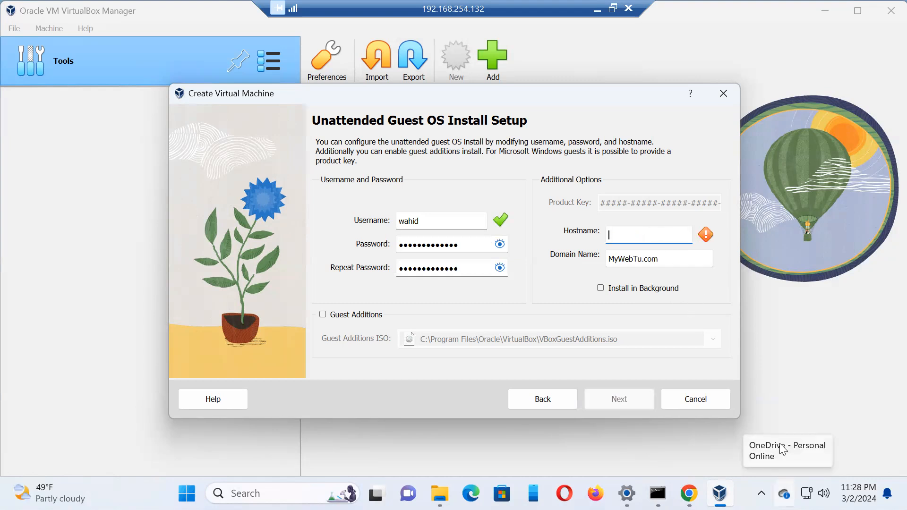
{"action": "type", "text": "Tut"}
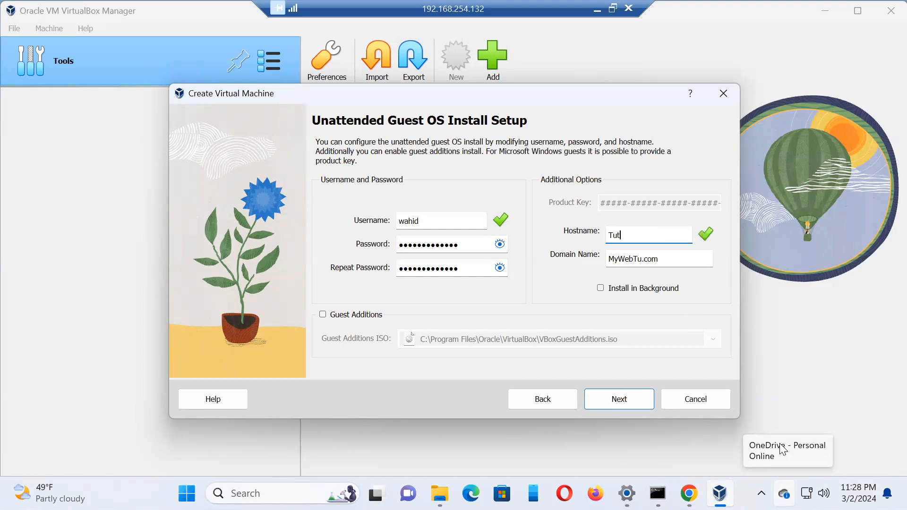
{"action": "type", "text": "orial"}
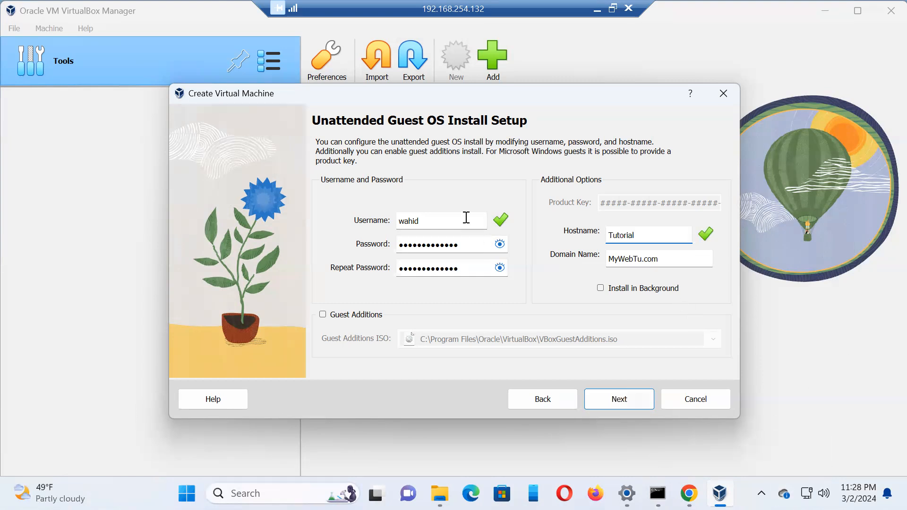
{"action": "left_click_drag", "start_coordinate": [452, 225], "coordinate": [334, 224]}
Step: Go back to the name and operating system page, rename the virtual machine Tutorial, and return to the unattended install setup
{"action": "left_click", "coordinate": [547, 401]}
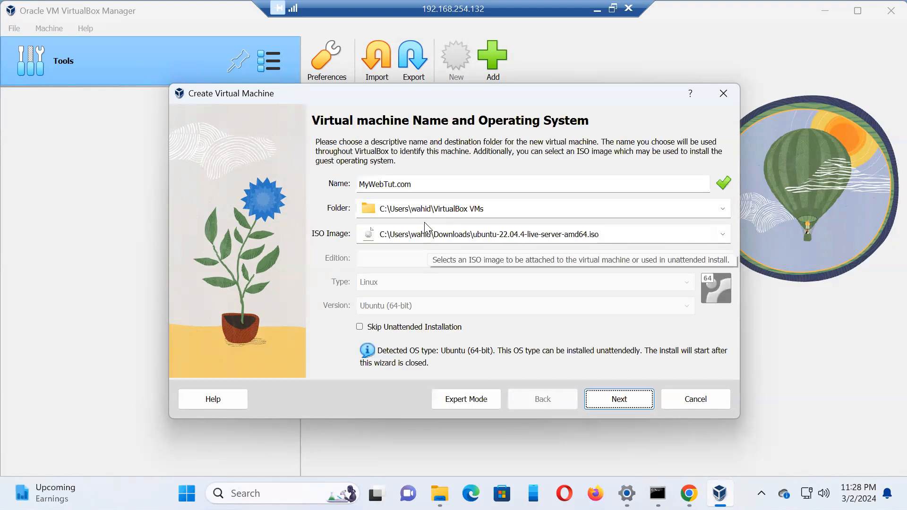
{"action": "double_click", "coordinate": [426, 189]}
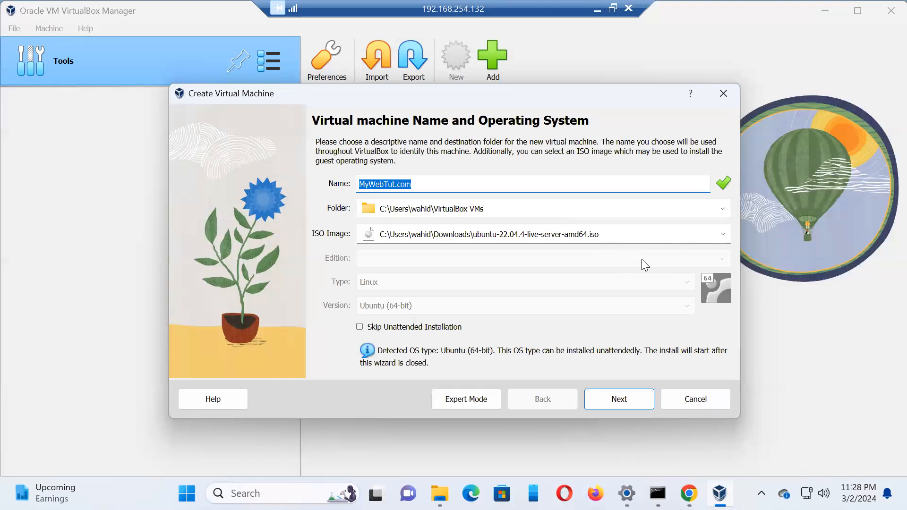
{"action": "key", "text": "BackSpace"}
{"action": "type", "text": "T"}
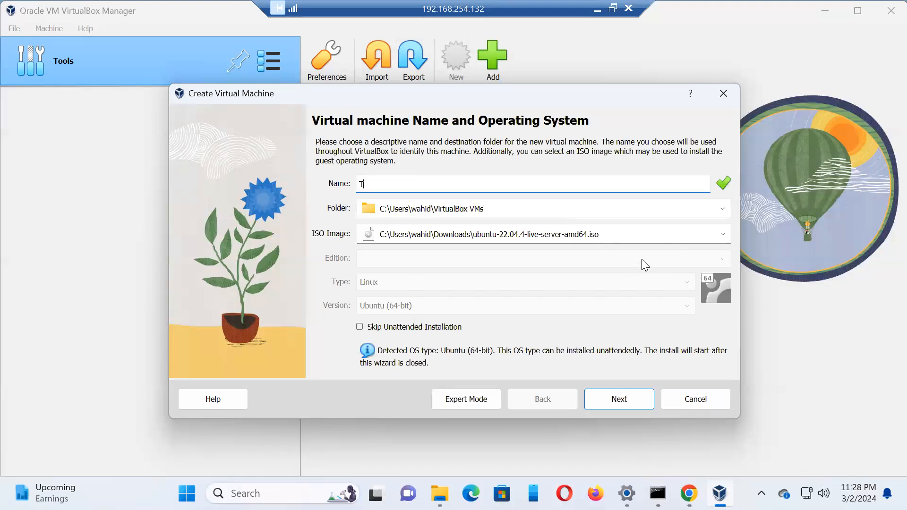
{"action": "type", "text": "utorial"}
{"action": "left_click", "coordinate": [619, 399]}
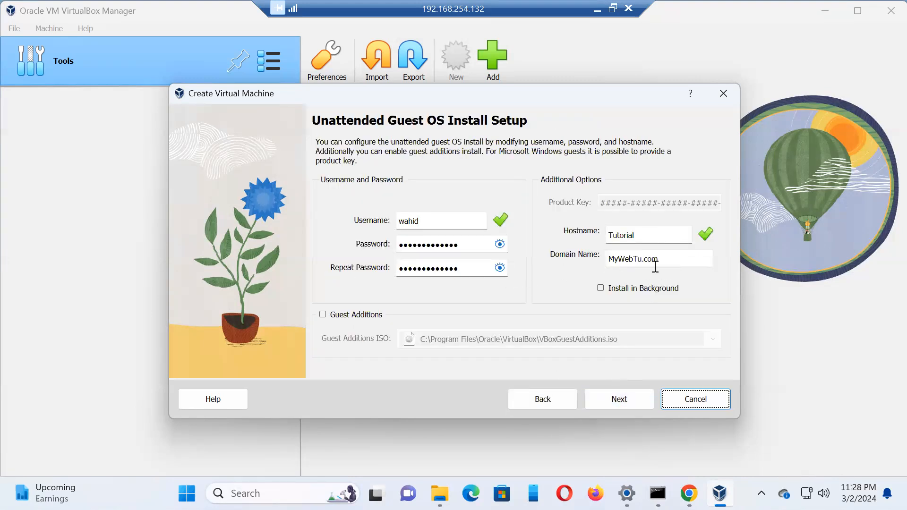
{"action": "left_click", "coordinate": [673, 259]}
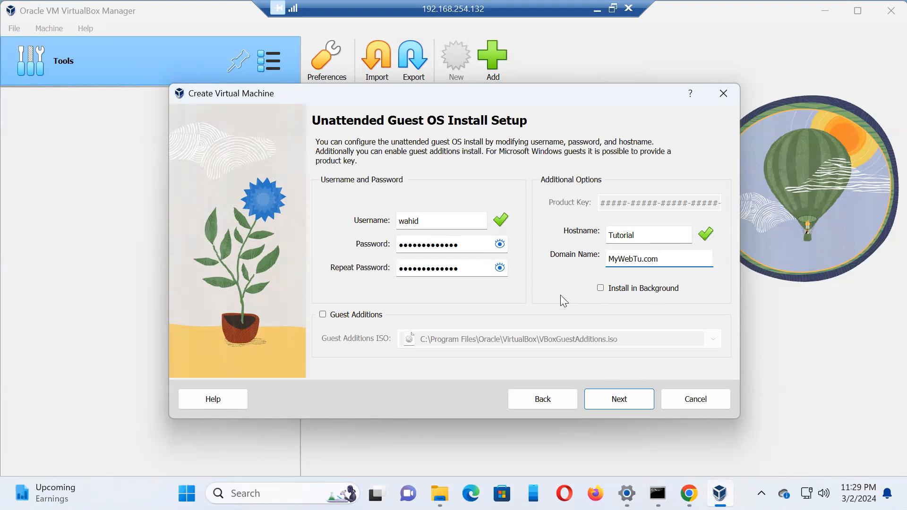
Step: Continue to the hardware settings, allocate 12943 MB of base memory and 8 processors, and proceed to the virtual hard disk page
{"action": "left_click", "coordinate": [630, 400]}
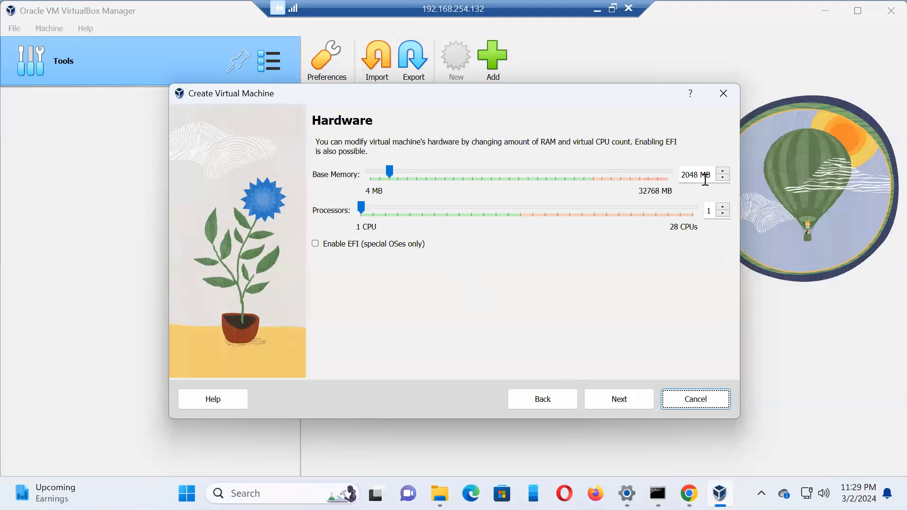
{"action": "left_click_drag", "start_coordinate": [393, 168], "coordinate": [492, 196]}
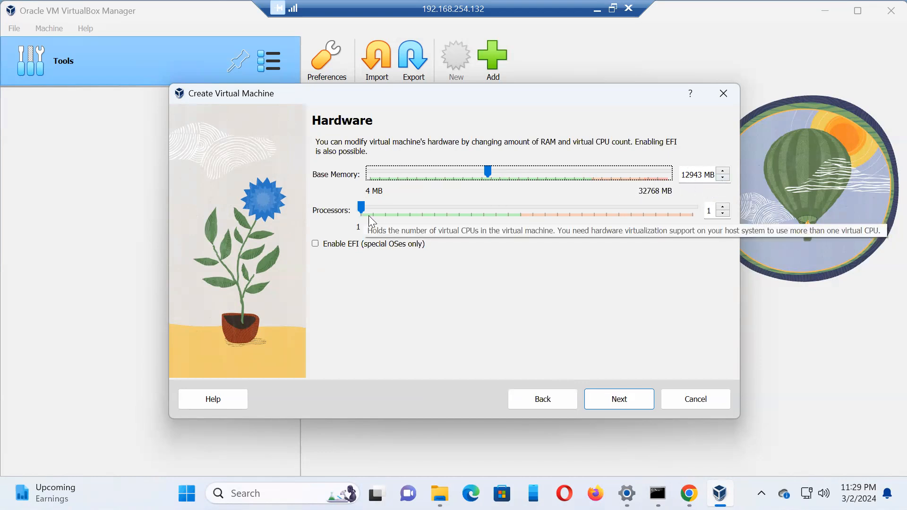
{"action": "left_click_drag", "start_coordinate": [360, 208], "coordinate": [466, 218]}
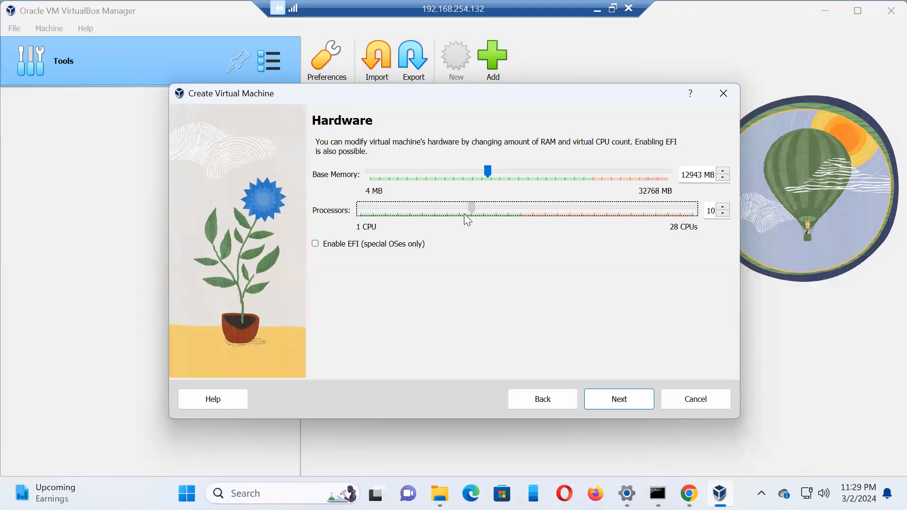
{"action": "left_click_drag", "start_coordinate": [467, 219], "coordinate": [510, 216]}
{"action": "left_click_drag", "start_coordinate": [516, 215], "coordinate": [449, 217]}
{"action": "left_click", "coordinate": [630, 402]}
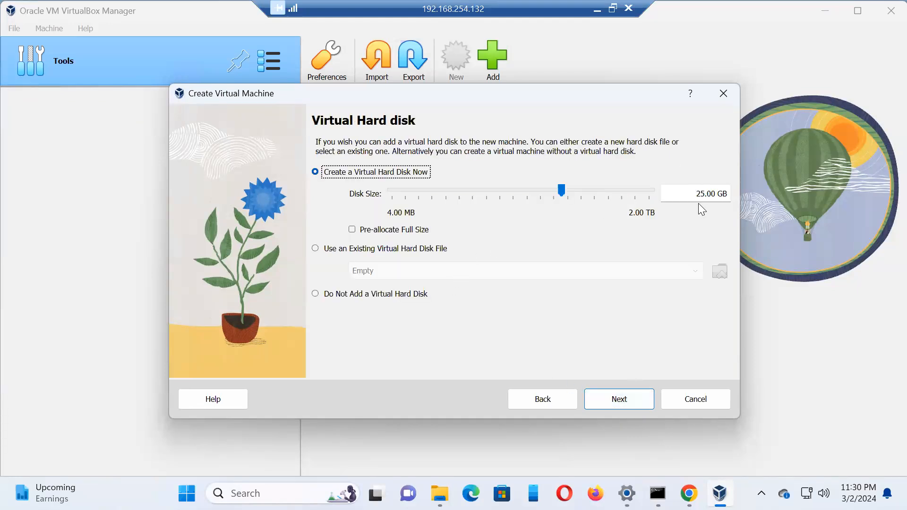
Step: Set the new virtual hard disk's size to 505.41 GB and continue to the configuration summary
{"action": "left_click_drag", "start_coordinate": [560, 189], "coordinate": [614, 197]}
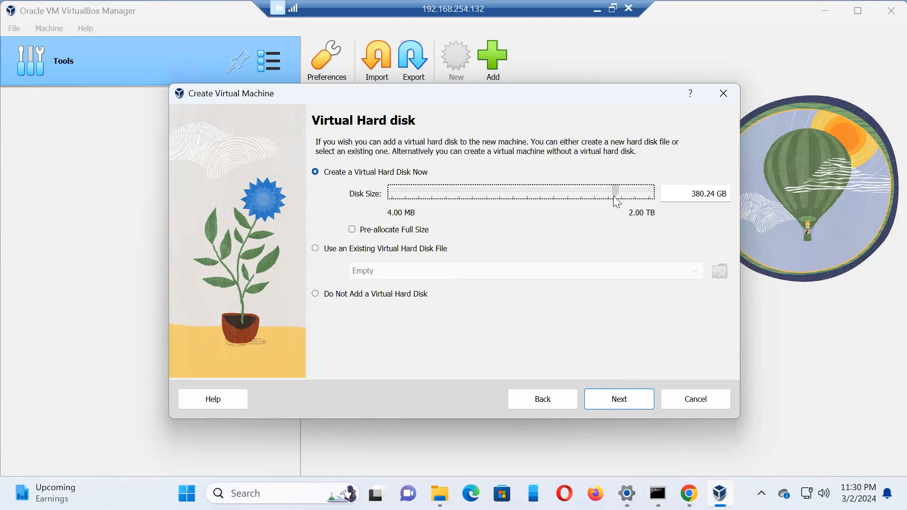
{"action": "left_click_drag", "start_coordinate": [616, 201], "coordinate": [623, 204]}
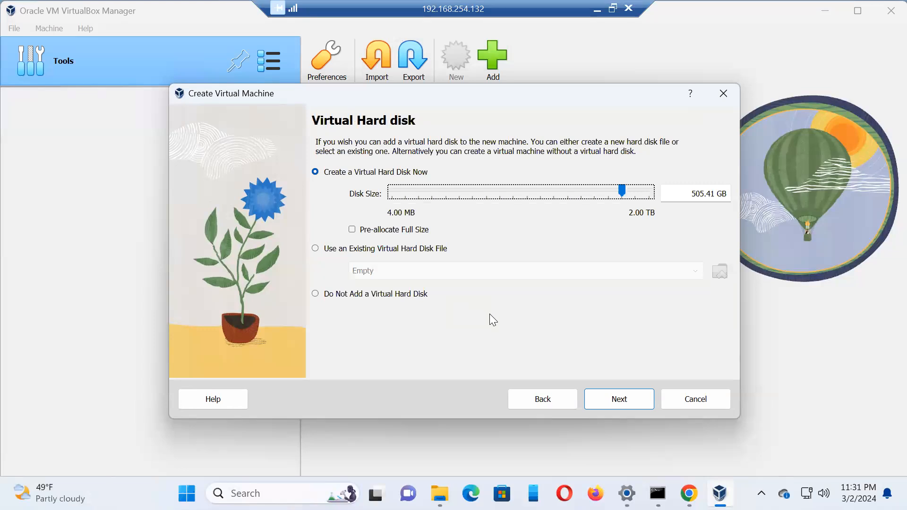
{"action": "left_click", "coordinate": [610, 398]}
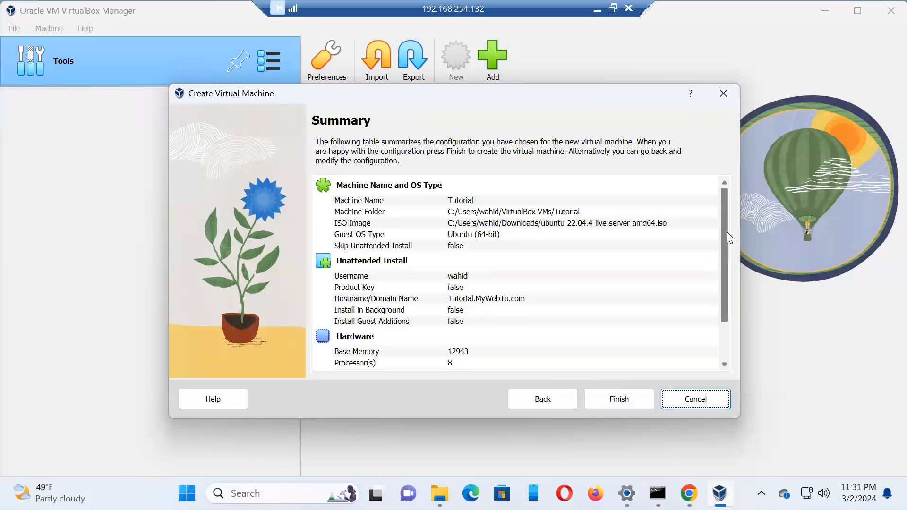
Step: Check the configuration summary, finish creating the Tutorial virtual machine, and show its console window
{"action": "left_click_drag", "start_coordinate": [726, 231], "coordinate": [728, 337]}
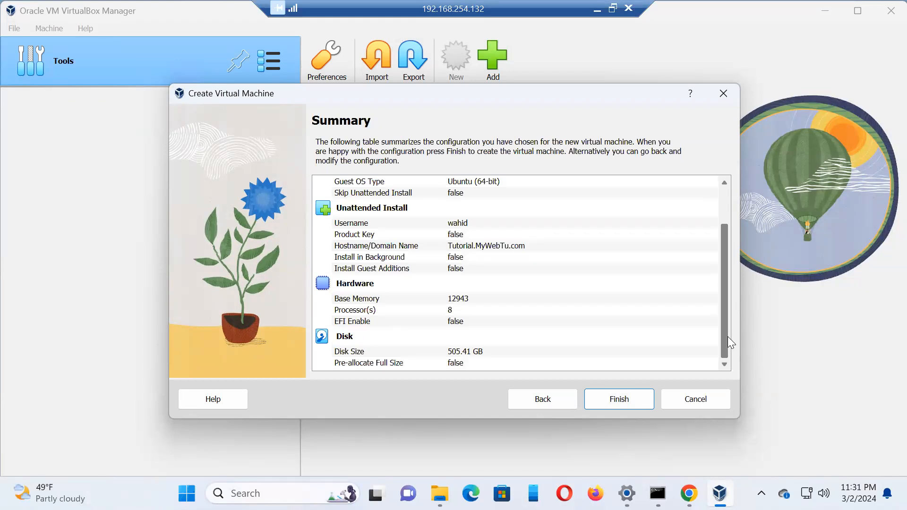
{"action": "scroll", "coordinate": [714, 240], "scroll_direction": "up", "scroll_amount": 3}
{"action": "left_click", "coordinate": [610, 400]}
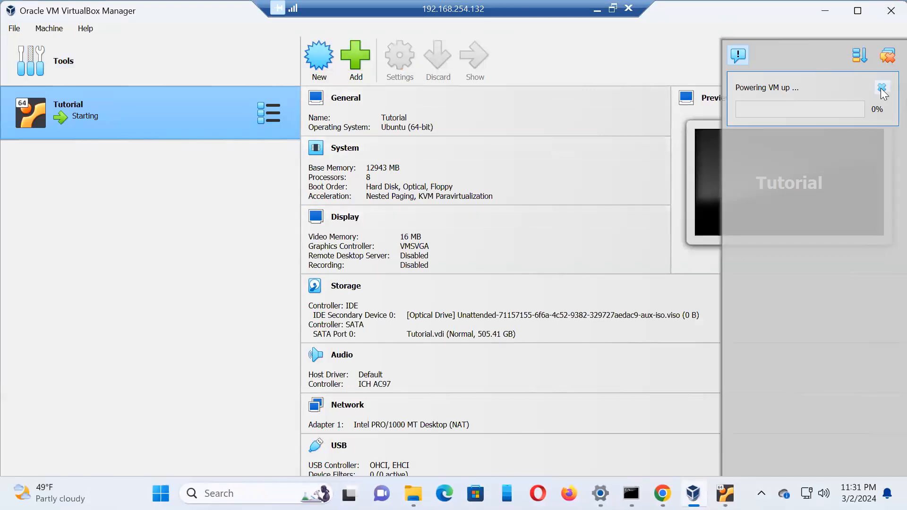
{"action": "left_click", "coordinate": [473, 60]}
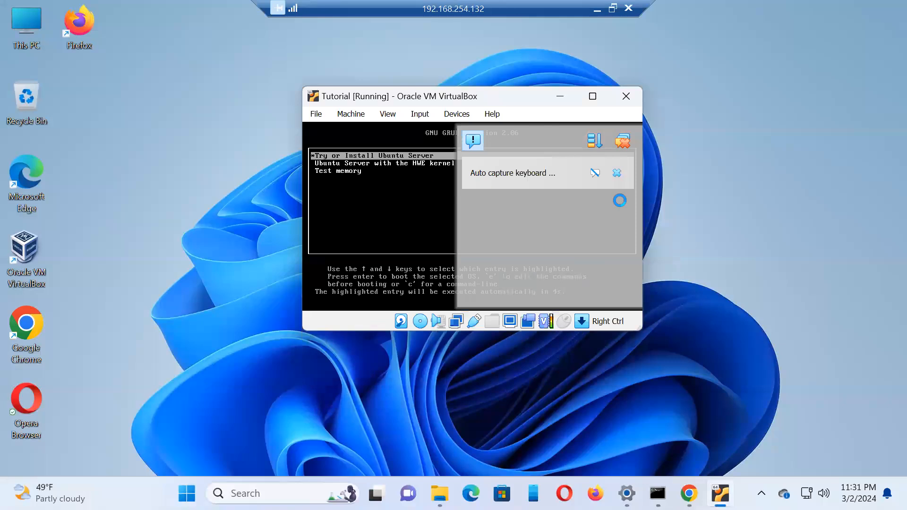
{"action": "left_click", "coordinate": [385, 114]}
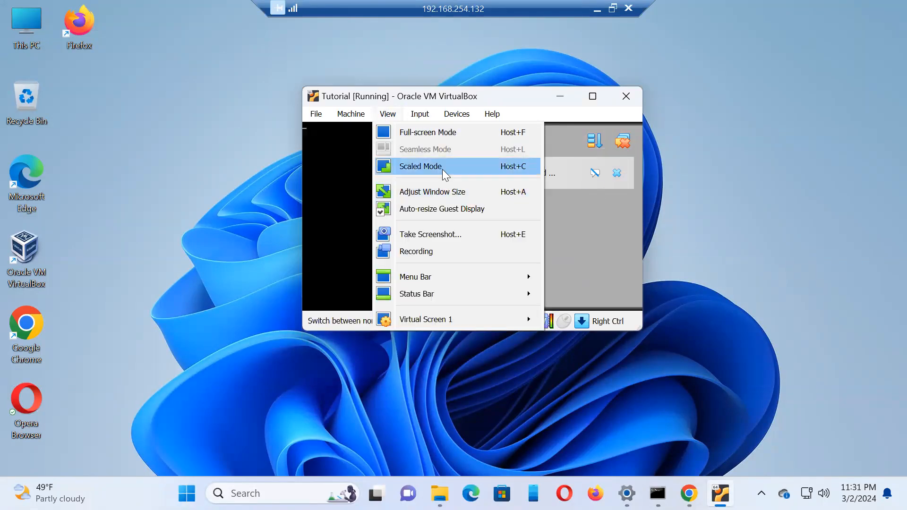
{"action": "left_click", "coordinate": [442, 169]}
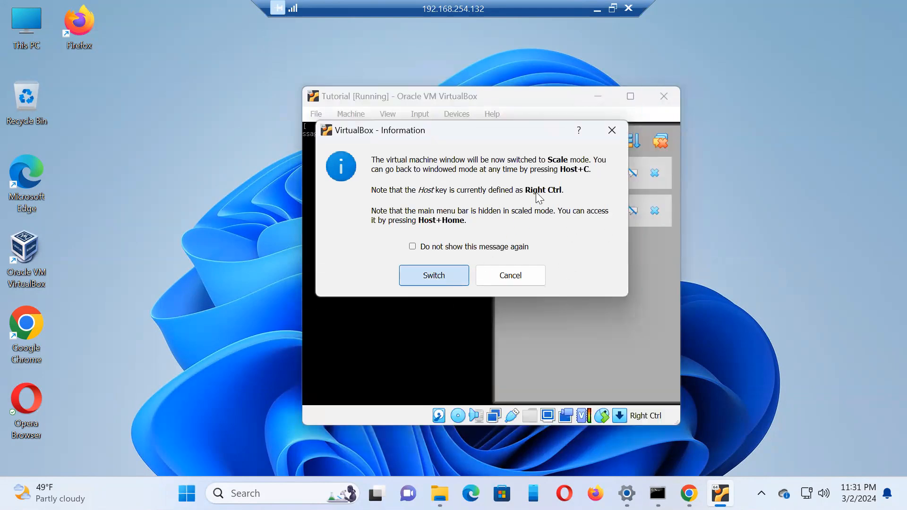
{"action": "left_click", "coordinate": [611, 131]}
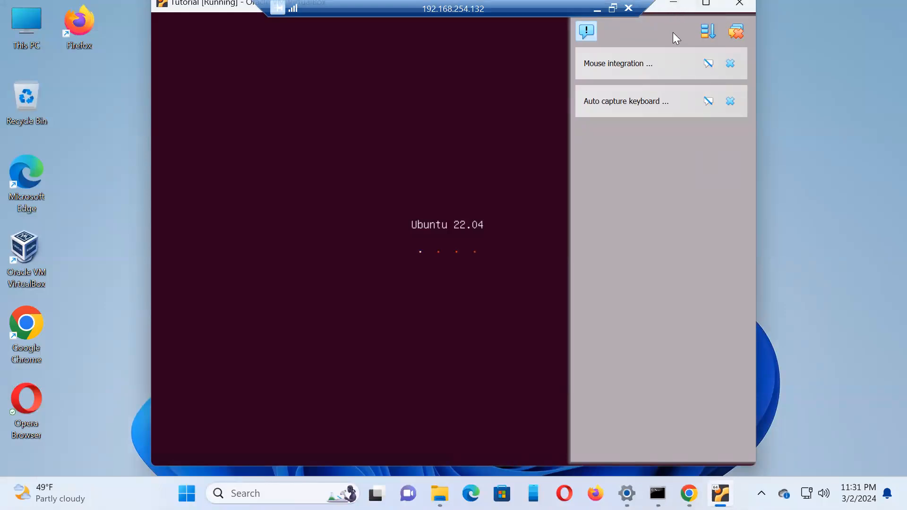
Step: Dismiss the mouse integration and keyboard capture notifications and choose English as the installer language
{"action": "left_click", "coordinate": [730, 63]}
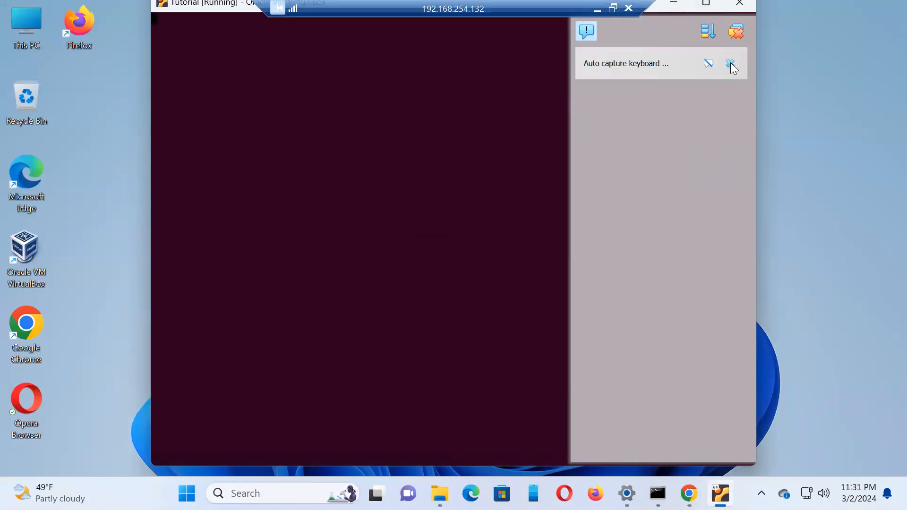
{"action": "left_click", "coordinate": [730, 64]}
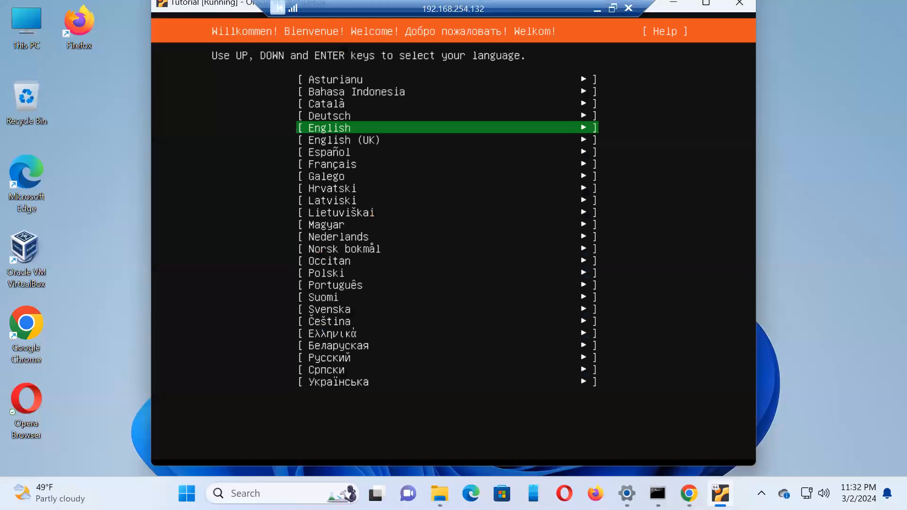
{"action": "key", "text": "Return"}
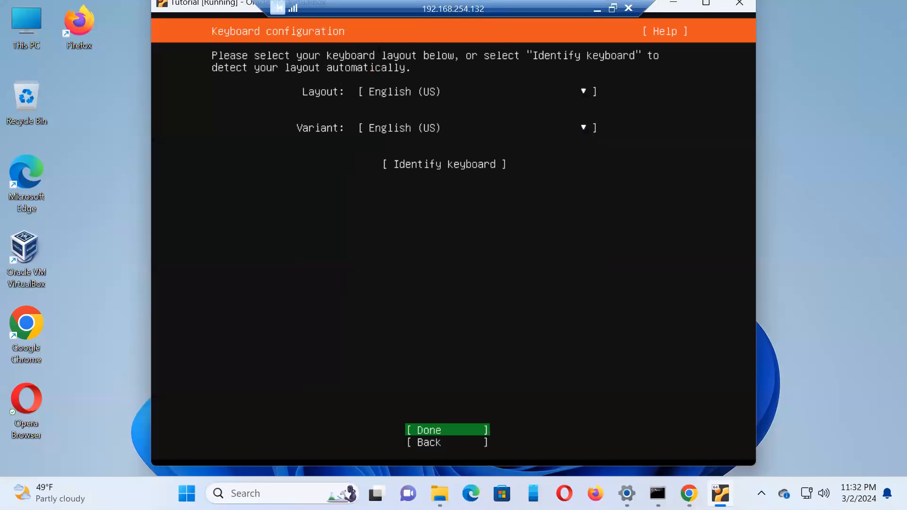
Step: Accept the English (US) keyboard, Ubuntu Server base, default network connection, blank proxy and default archive mirror
{"action": "key", "text": "Return"}
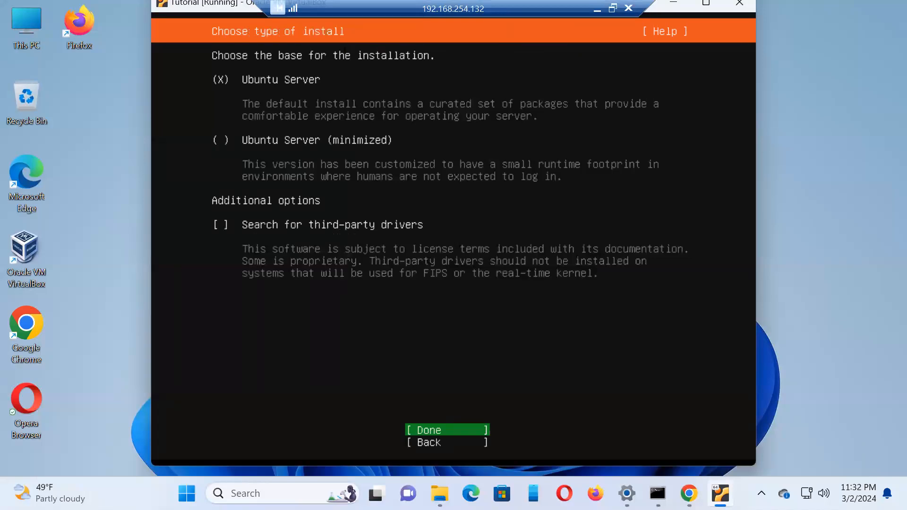
{"action": "key", "text": "Return"}
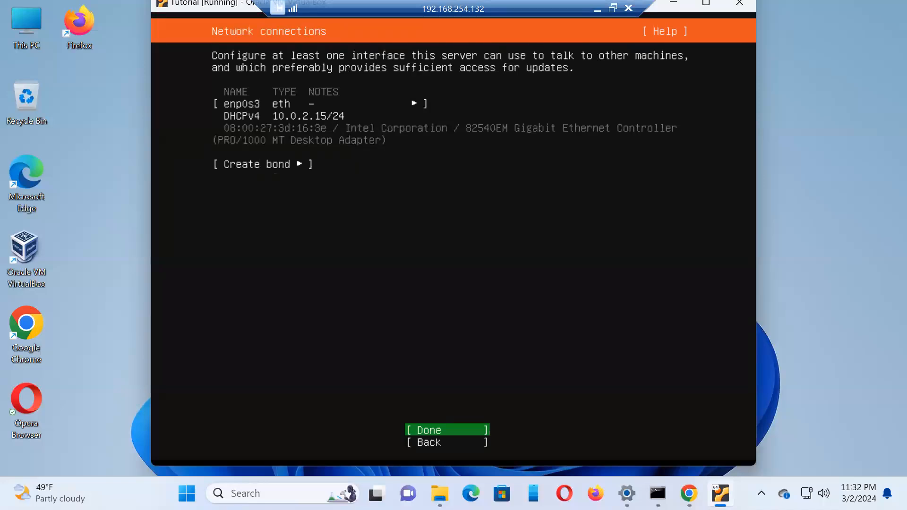
{"action": "key", "text": "Return"}
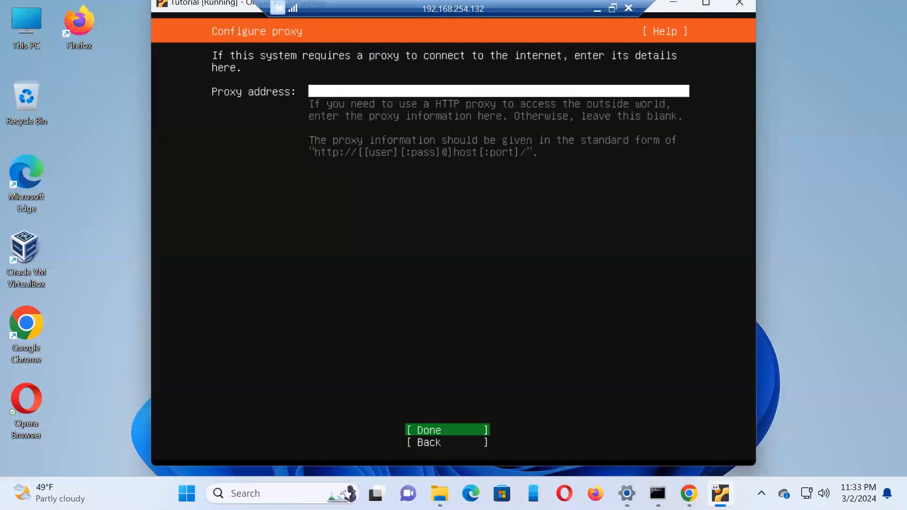
{"action": "key", "text": "Return"}
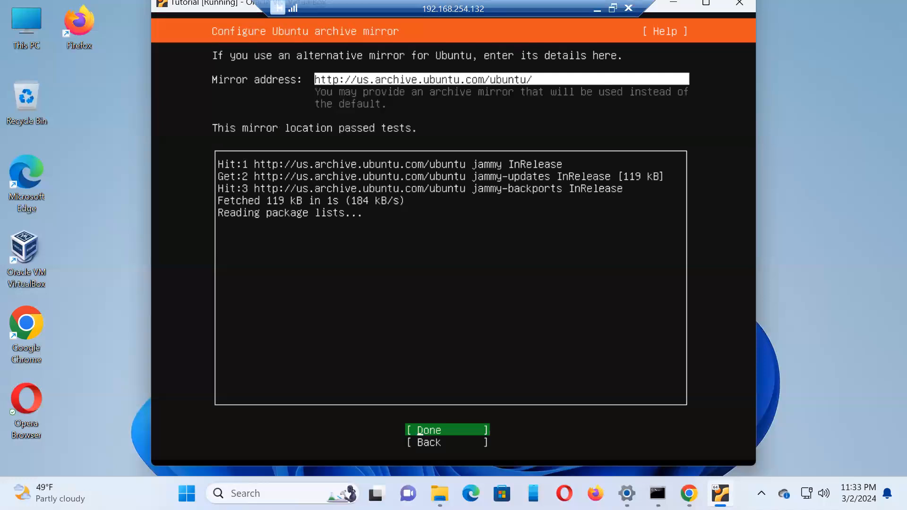
{"action": "key", "text": "Return"}
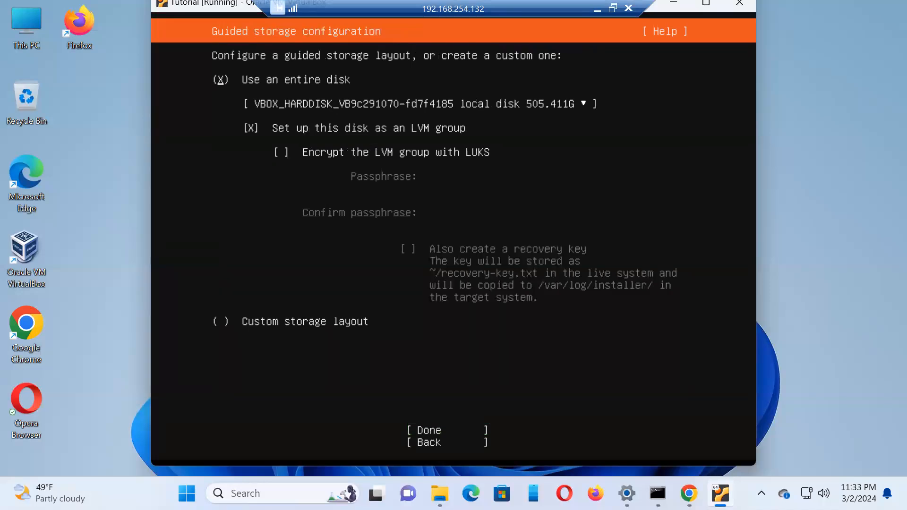
Step: Keep the guided layout that uses the entire disk as an unencrypted LVM group and continue to the storage summary
{"action": "key", "text": "Tab"}
{"action": "key", "text": "Tab"}
{"action": "key", "text": "Tab"}
{"action": "key", "text": "Tab"}
{"action": "key", "text": "Tab"}
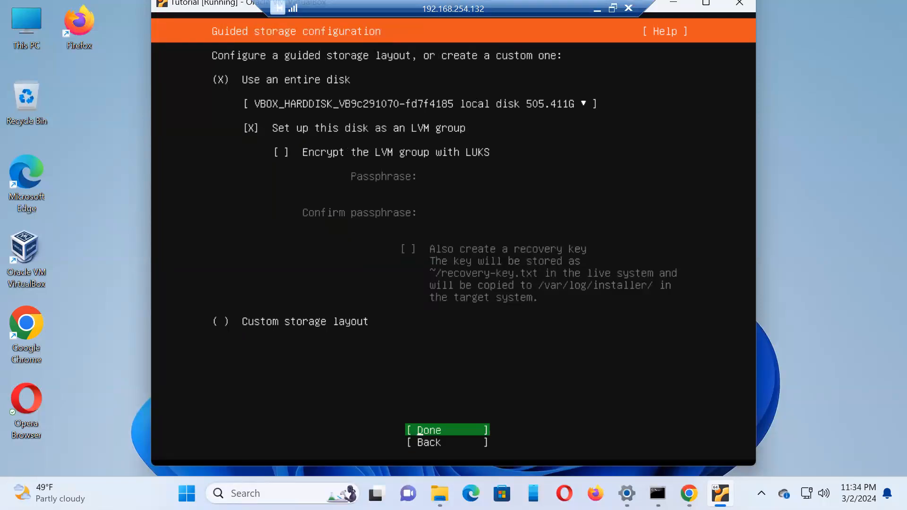
{"action": "key", "text": "Return"}
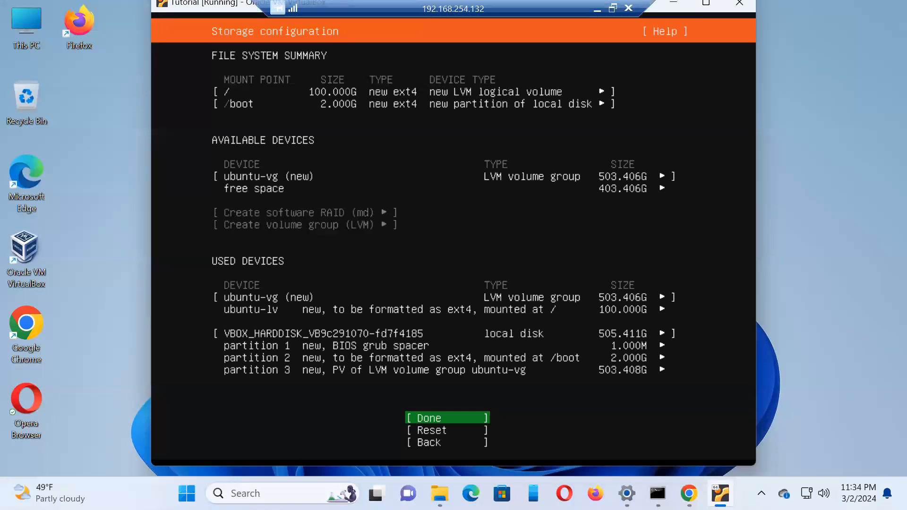
Step: Accept the storage configuration and confirm the destructive action to begin the installation
{"action": "key", "text": "Return"}
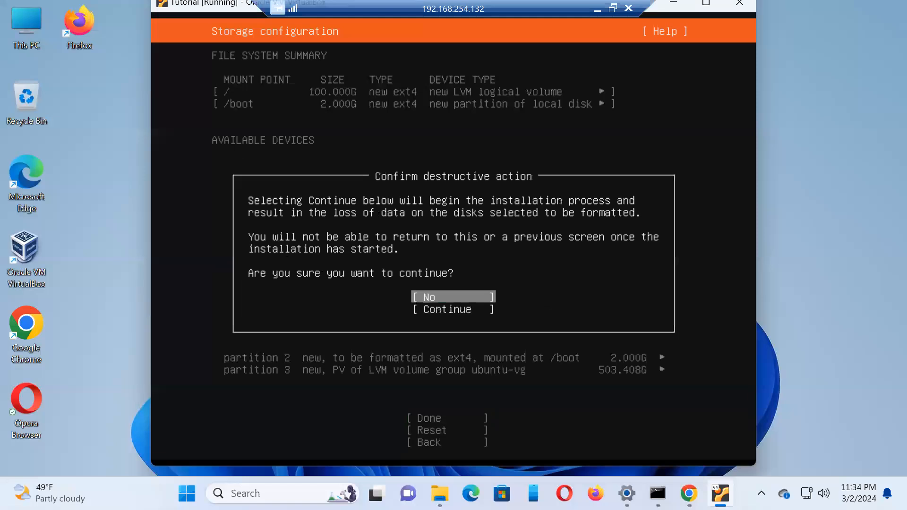
{"action": "key", "text": "Down"}
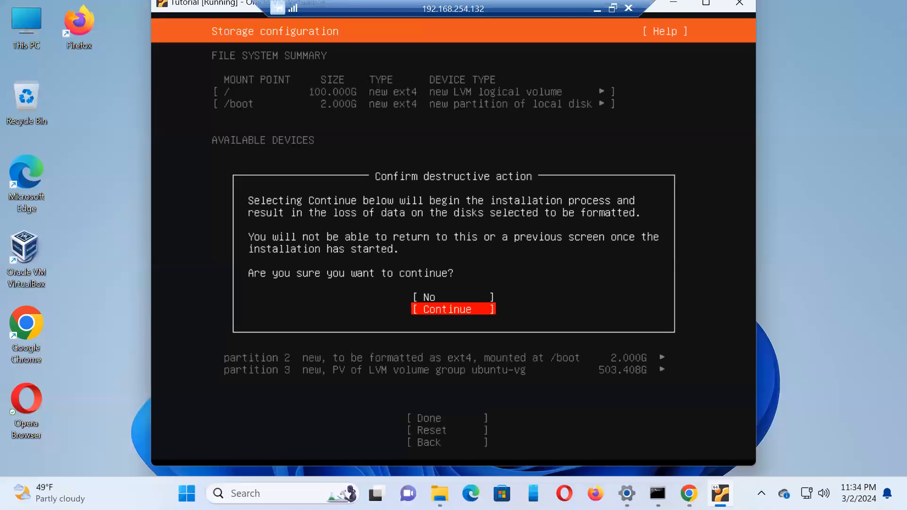
{"action": "key", "text": "Return"}
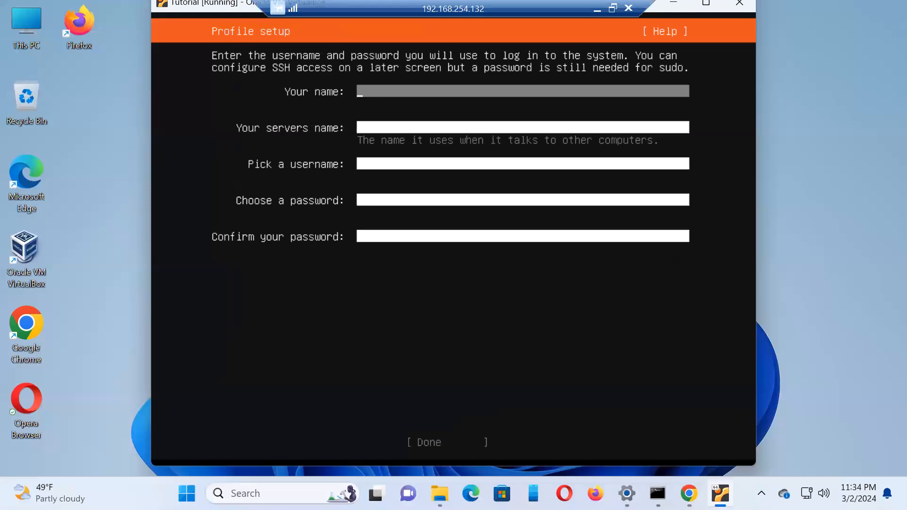
Step: Enter the user's name in lowercase in the profile setup's name field
{"action": "type", "text": "Wahid"}
{"action": "key", "text": "BackSpace"}
{"action": "key", "text": "BackSpace"}
{"action": "key", "text": "BackSpace"}
{"action": "key", "text": "BackSpace"}
{"action": "key", "text": "BackSpace"}
{"action": "type", "text": "Al"}
{"action": "key", "text": "BackSpace"}
{"action": "key", "text": "BackSpace"}
{"action": "type", "text": "wahid"}
{"action": "key", "text": "Tab"}
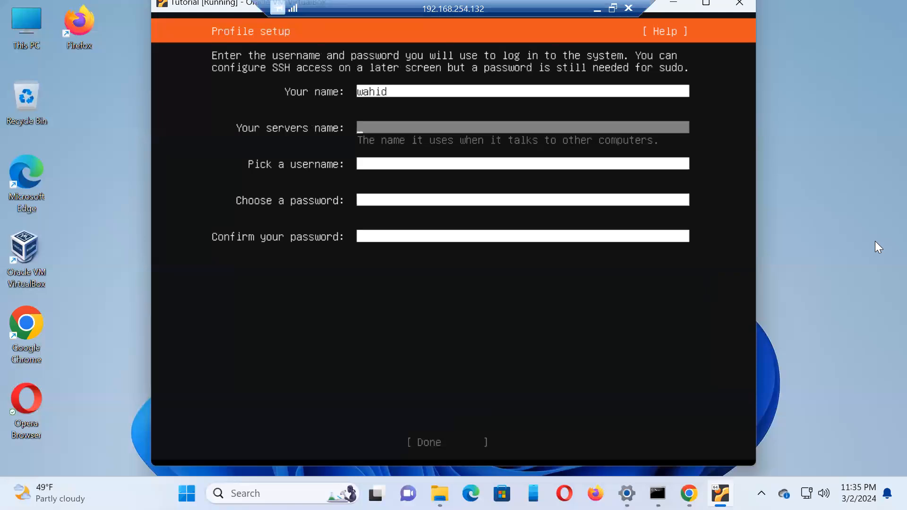
Step: Set the server's name to mywebtutcom in the profile setup
{"action": "type", "text": "y"}
{"action": "key", "text": "BackSpace"}
{"action": "type", "text": "my"}
{"action": "key", "text": "BackSpace"}
{"action": "key", "text": "BackSpace"}
{"action": "type", "text": "My"}
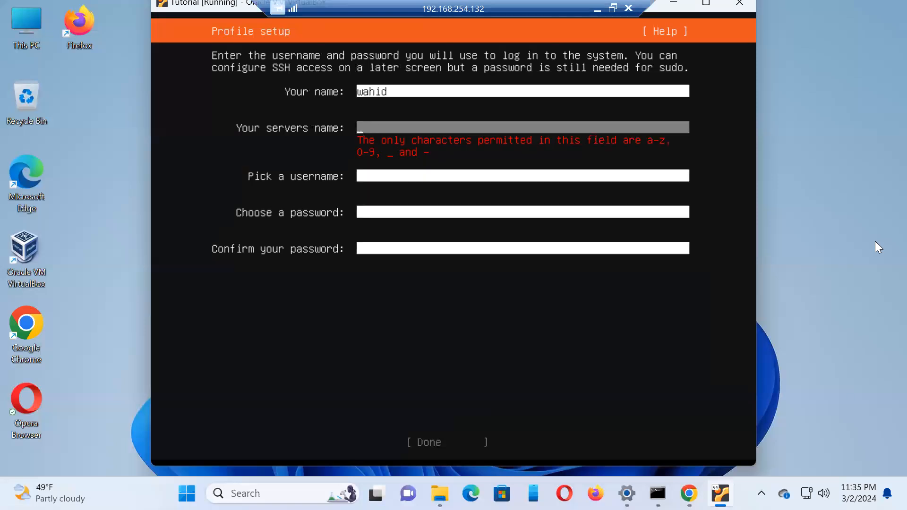
{"action": "key", "text": "BackSpace"}
{"action": "type", "text": "m"}
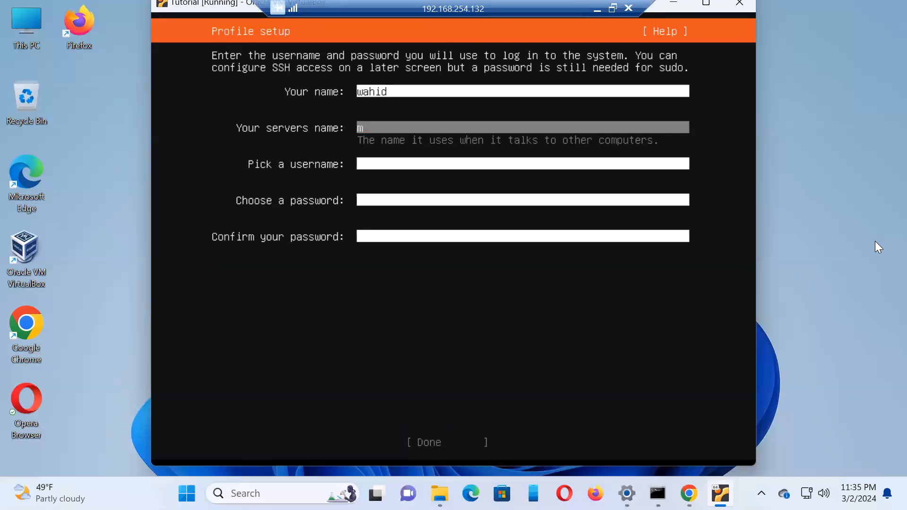
{"action": "type", "text": "ywebtut"}
{"action": "key", "text": "period"}
{"action": "type", "text": "com"}
{"action": "key", "text": "Tab"}
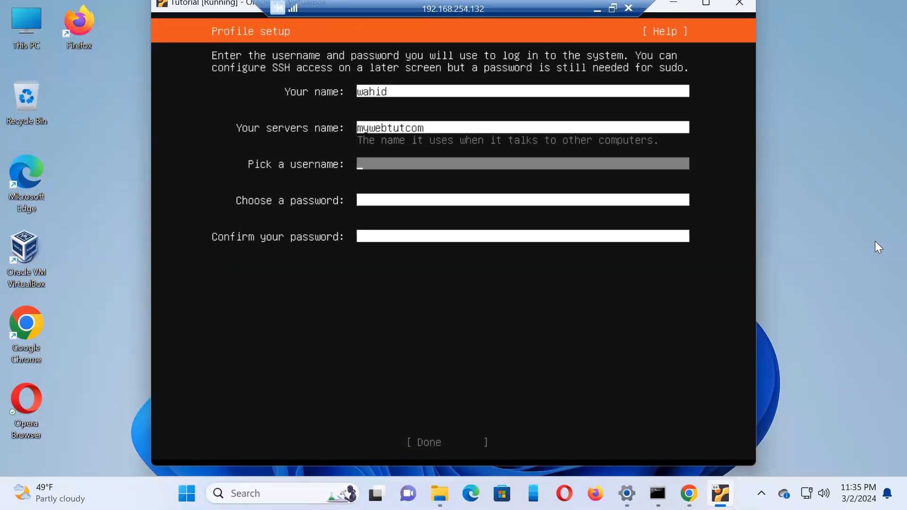
Step: Enter the account username, choose and confirm the account password, and submit the profile
{"action": "type", "text": "wahid"}
{"action": "key", "text": "Tab"}
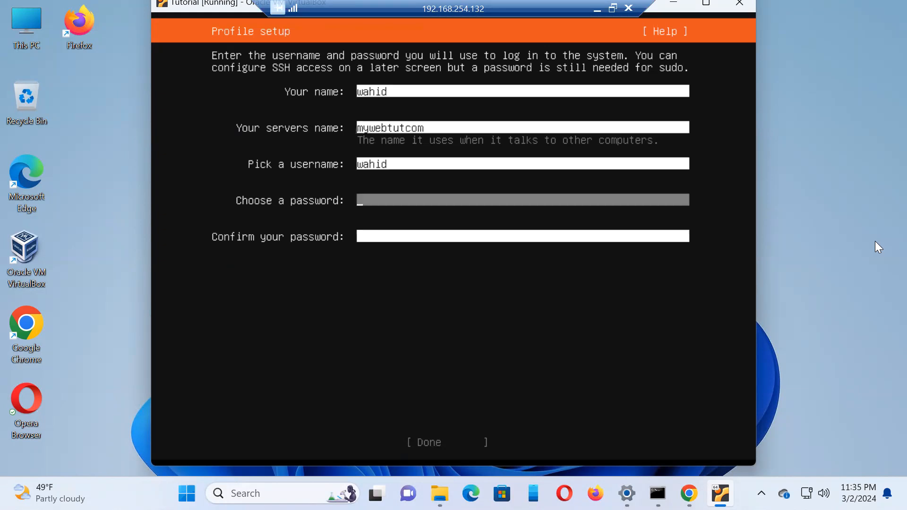
{"action": "type", "text": "*************"}
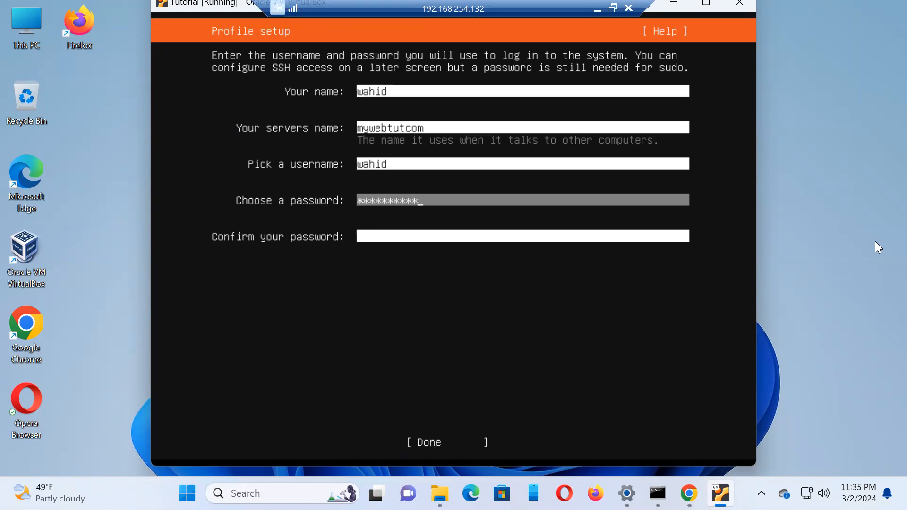
{"action": "key", "text": "Tab"}
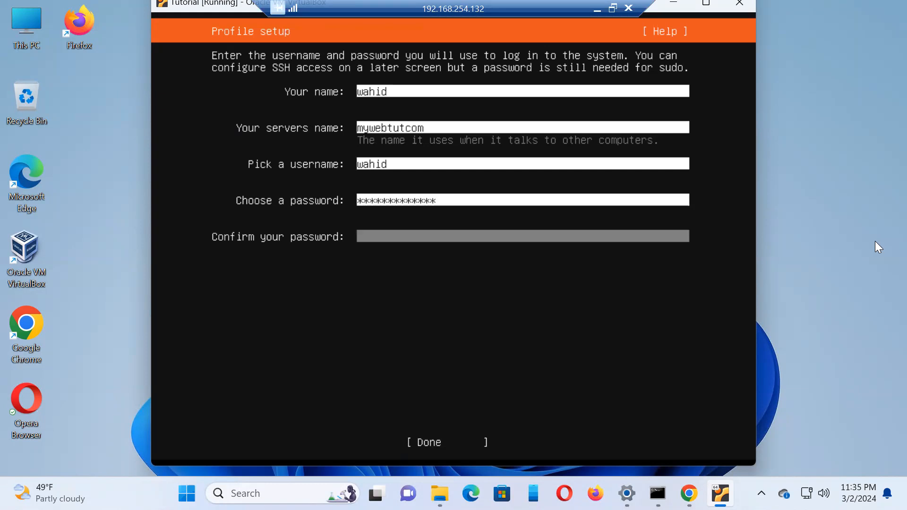
{"action": "type", "text": "*************"}
{"action": "key", "text": "Tab"}
{"action": "key", "text": "Return"}
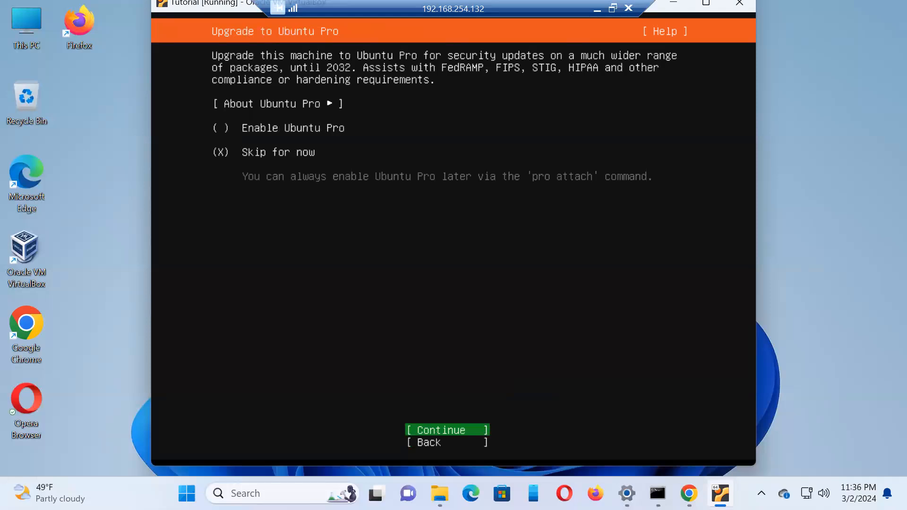
Step: Skip the Ubuntu Pro upgrade for now and continue to the SSH setup
{"action": "key", "text": "Down"}
{"action": "key", "text": "Up"}
{"action": "key", "text": "Return"}
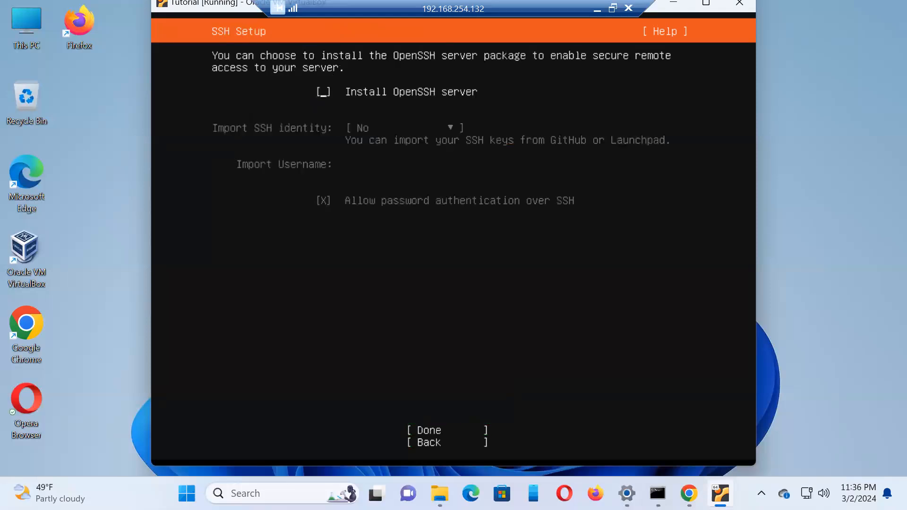
Step: Enable installation of the OpenSSH server without importing an SSH identity and continue
{"action": "key", "text": "space"}
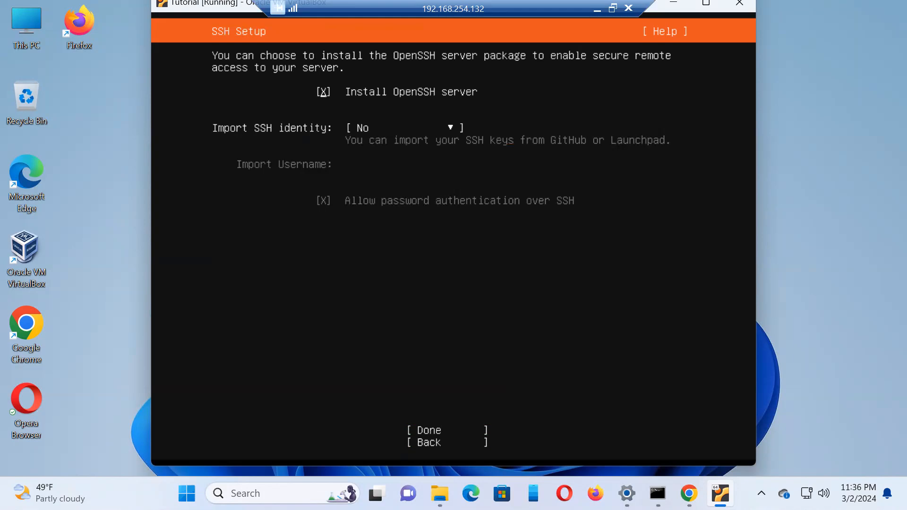
{"action": "key", "text": "Tab"}
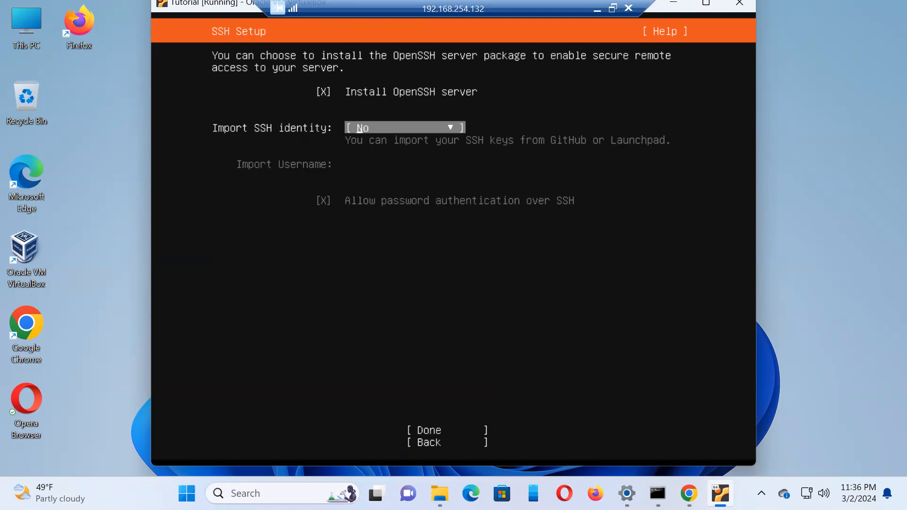
{"action": "key", "text": "Tab"}
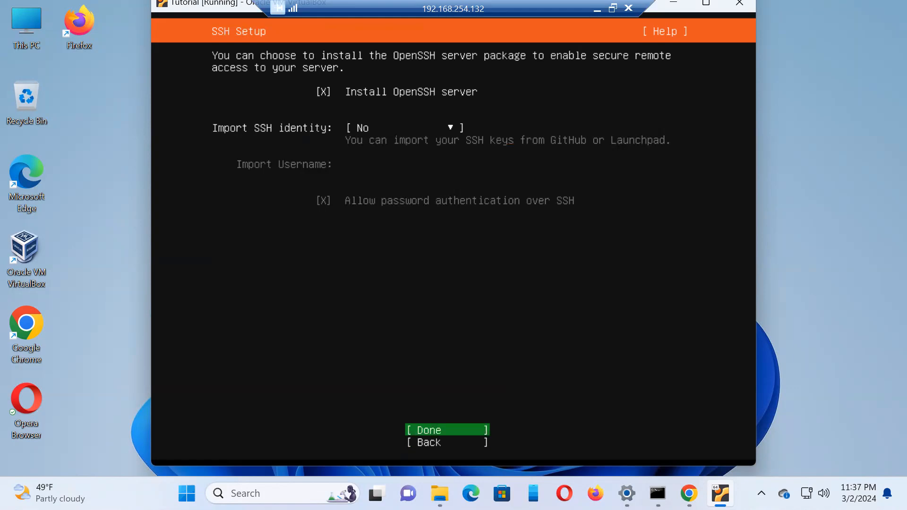
{"action": "key", "text": "Return"}
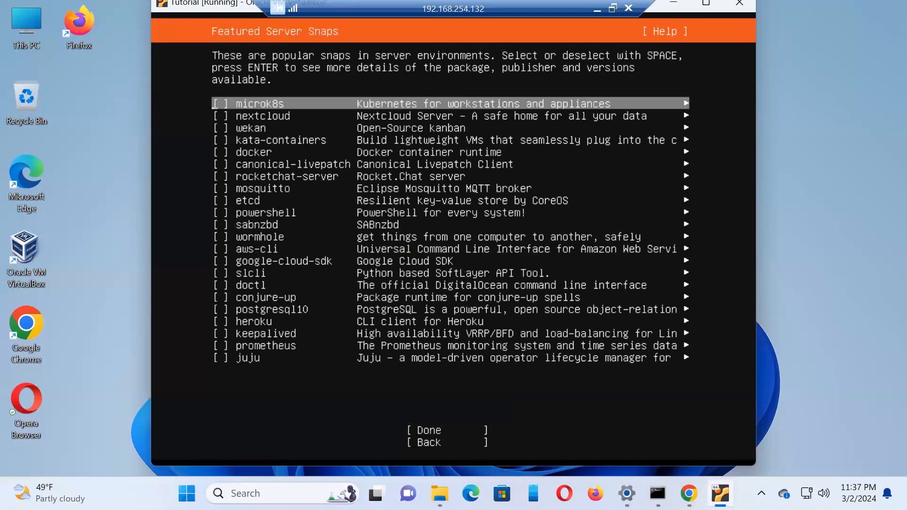
Step: Continue without selecting any featured server snaps and reboot the virtual machine once the installation completes
{"action": "key", "text": "Tab"}
{"action": "key", "text": "Return"}
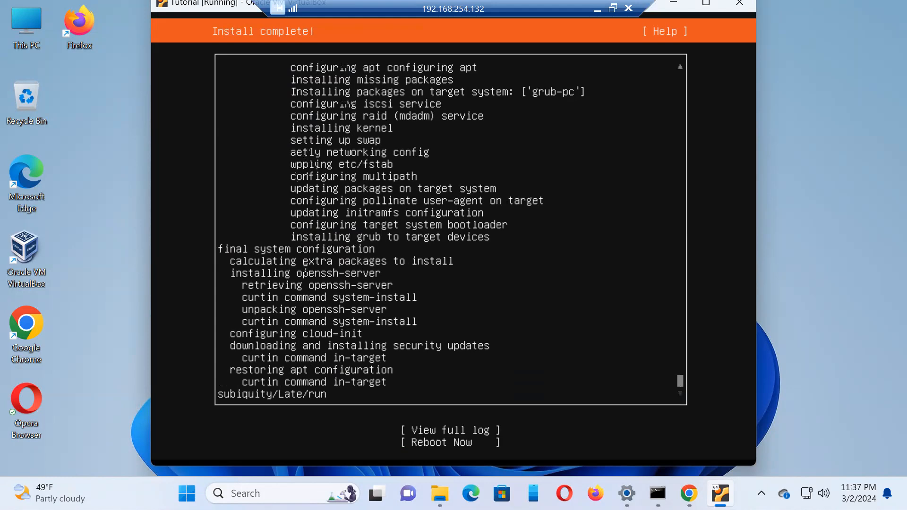
{"action": "key", "text": "Tab"}
{"action": "key", "text": "Down"}
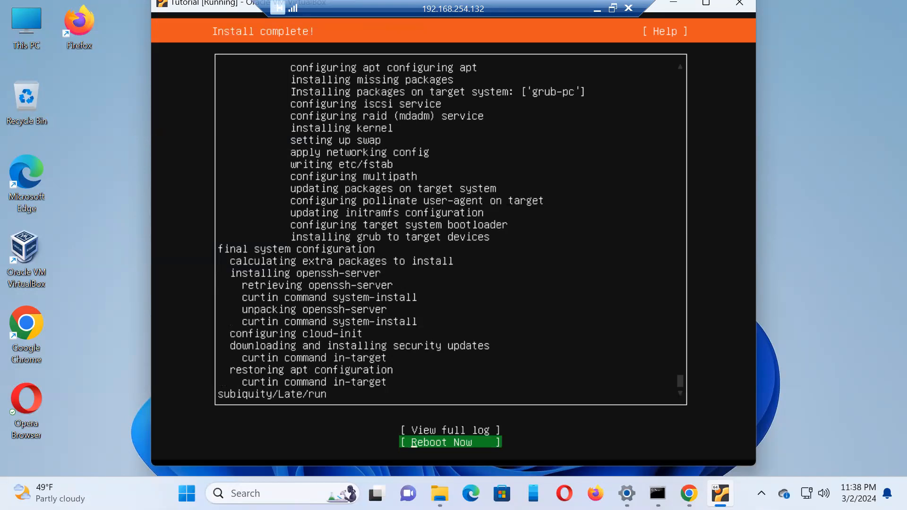
{"action": "key", "text": "Return"}
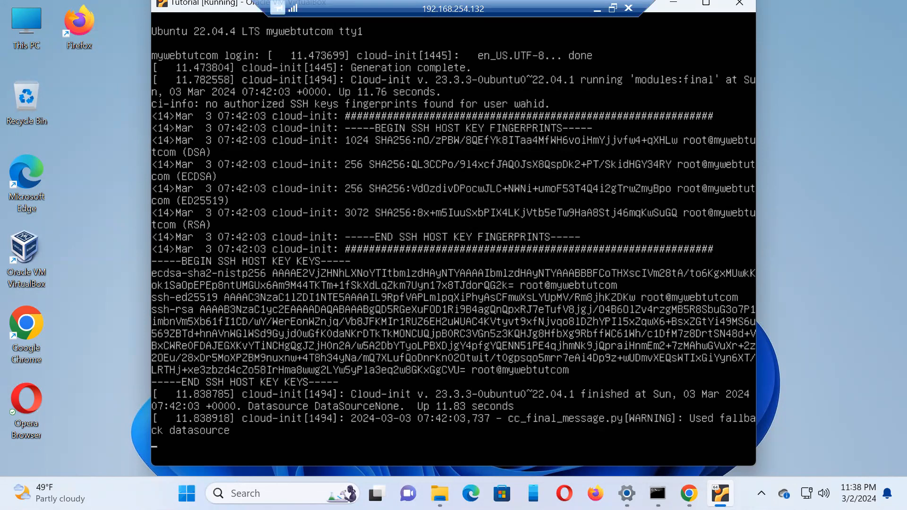
Step: Log in to the Ubuntu server console with the account username and password
{"action": "key", "text": "Return"}
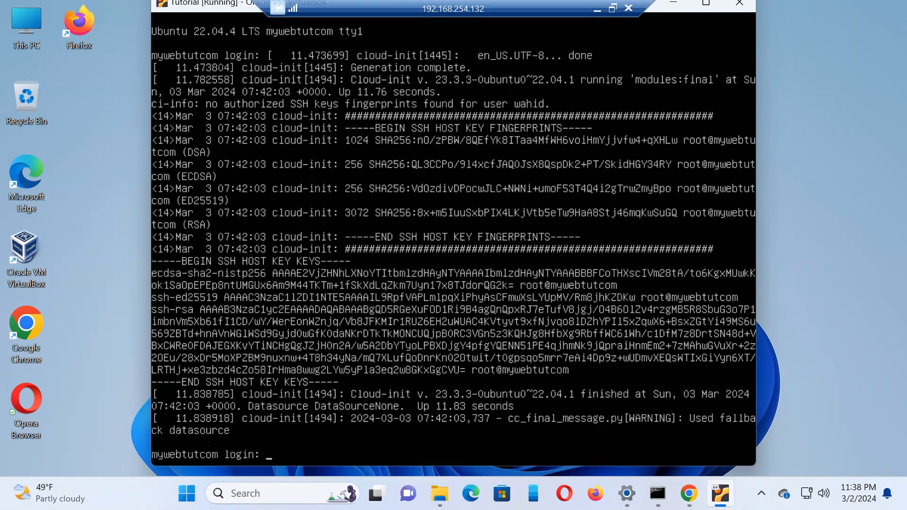
{"action": "type", "text": "wahid"}
{"action": "key", "text": "Return"}
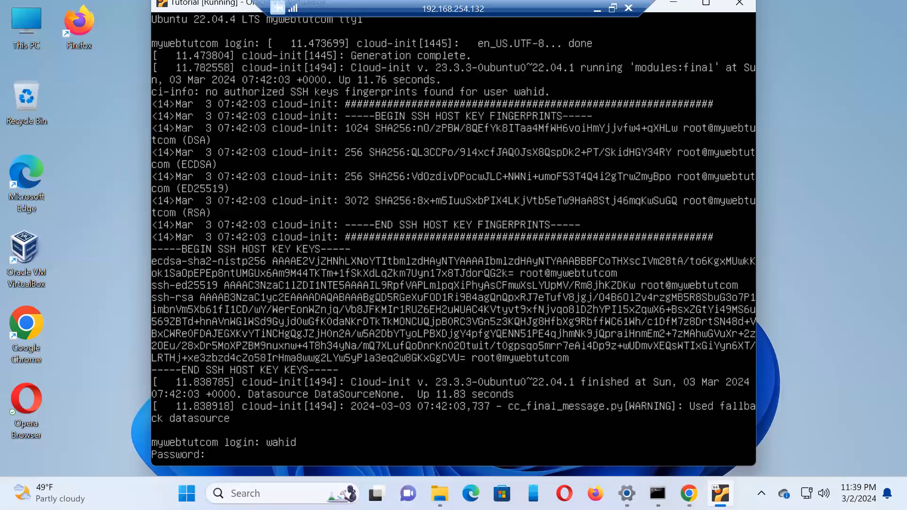
{"action": "key", "text": "Return"}
Step: Clear the console and print the machine's host name with hostname
{"action": "type", "text": "clear"}
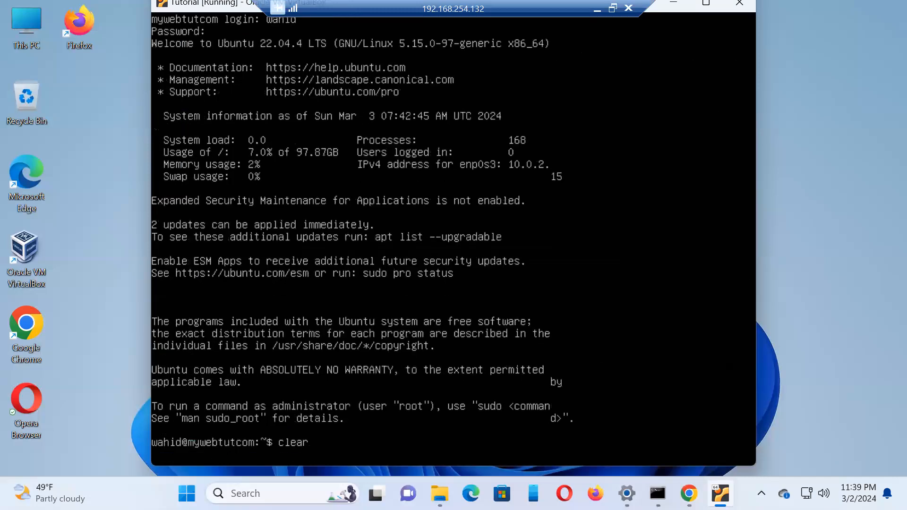
{"action": "key", "text": "Return"}
{"action": "type", "text": "hostname"}
{"action": "key", "text": "Return"}
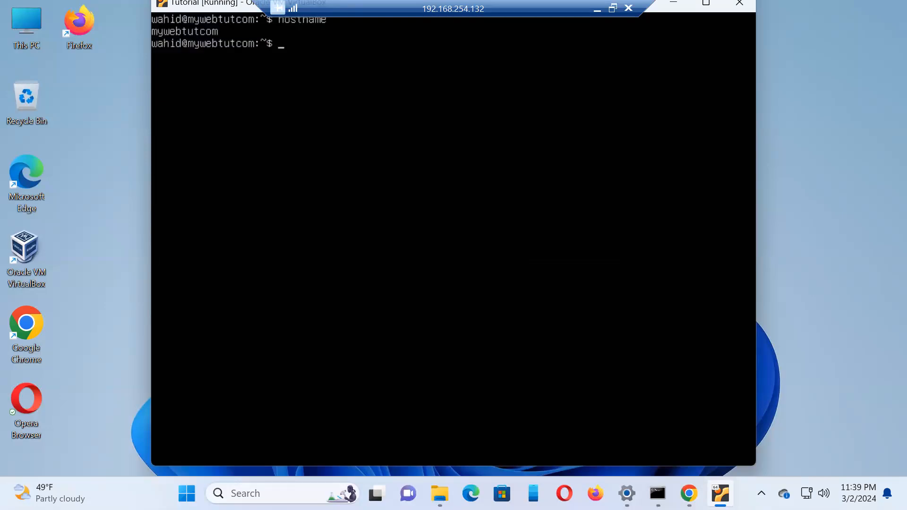
Step: Display the operating system release details from /etc/os-release with cat
{"action": "type", "text": "cat /etc/os-release"}
{"action": "key", "text": "Return"}
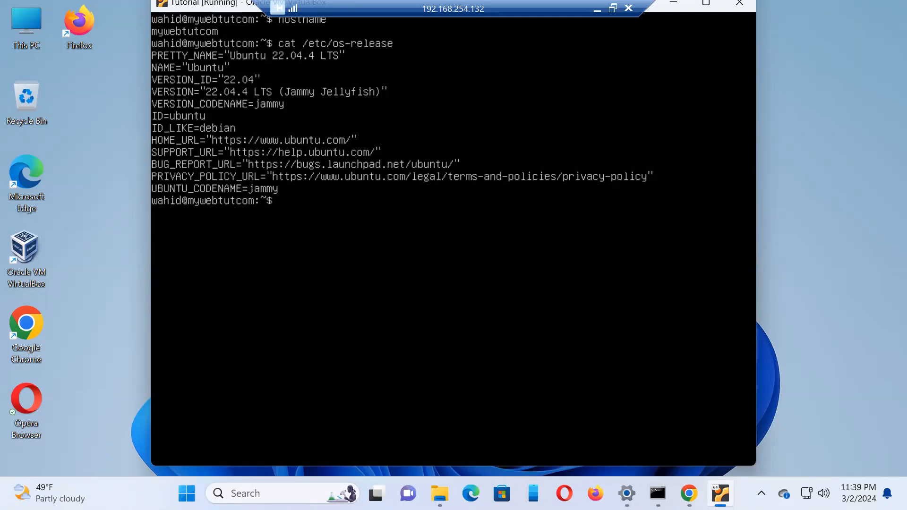
Step: List the release files in /etc in long format with ls -l /etc/*release
{"action": "type", "text": "ls -l /etc/*release"}
{"action": "key", "text": "Return"}
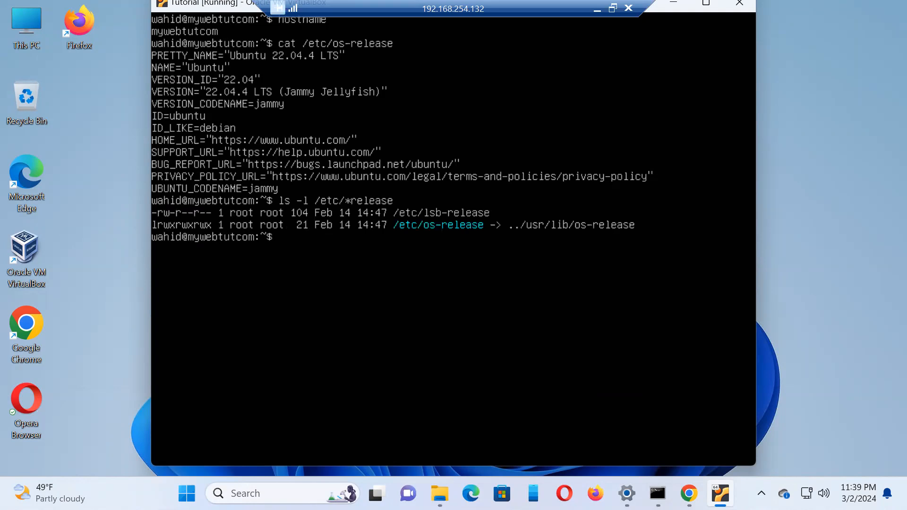
Step: Display the contents of /etc/lsb-release with cat
{"action": "type", "text": "cat /etc/lsb-release"}
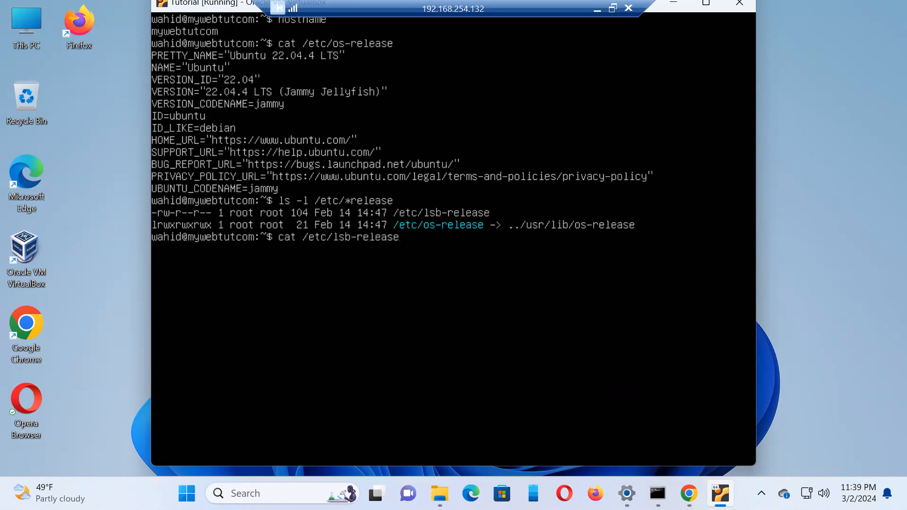
{"action": "key", "text": "Return"}
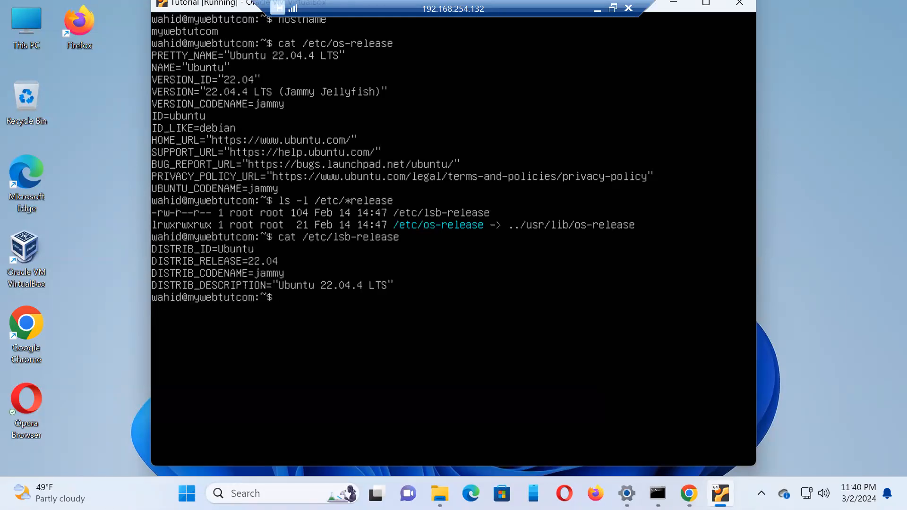
Step: Clear the console and print the kernel details with uname -a and uname -r
{"action": "type", "text": "cls"}
{"action": "key", "text": "Return"}
{"action": "type", "text": "clear"}
{"action": "key", "text": "Return"}
{"action": "type", "text": "uname -a"}
{"action": "key", "text": "Return"}
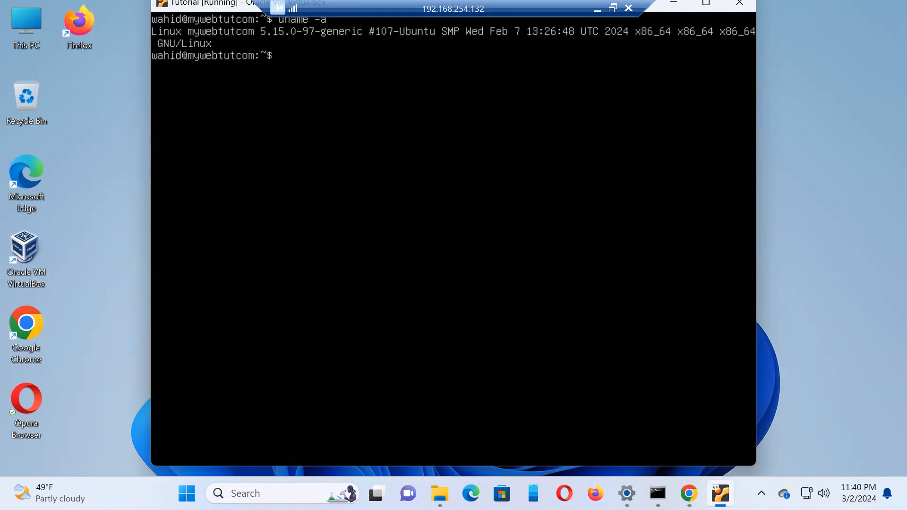
{"action": "type", "text": "uname -r"}
{"action": "key", "text": "Return"}
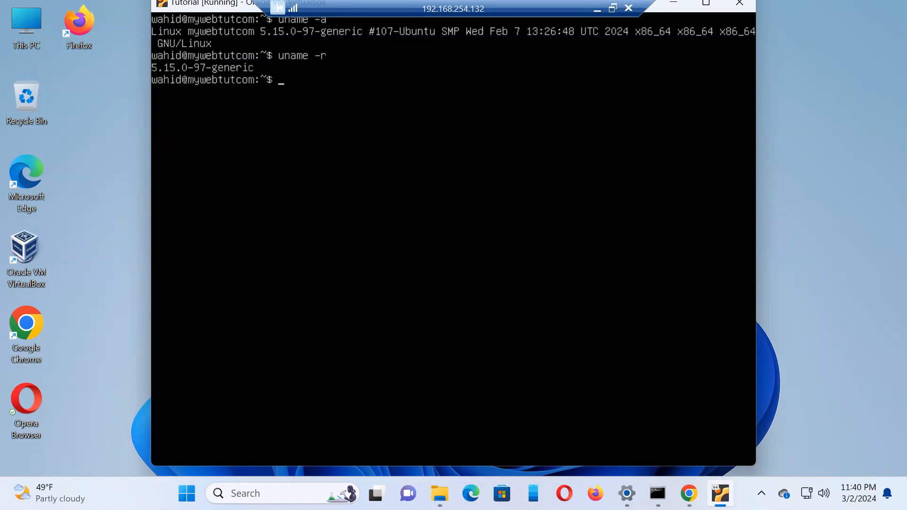
Step: Exit the session and log back in with the account username and password
{"action": "type", "text": "exit"}
{"action": "key", "text": "Return"}
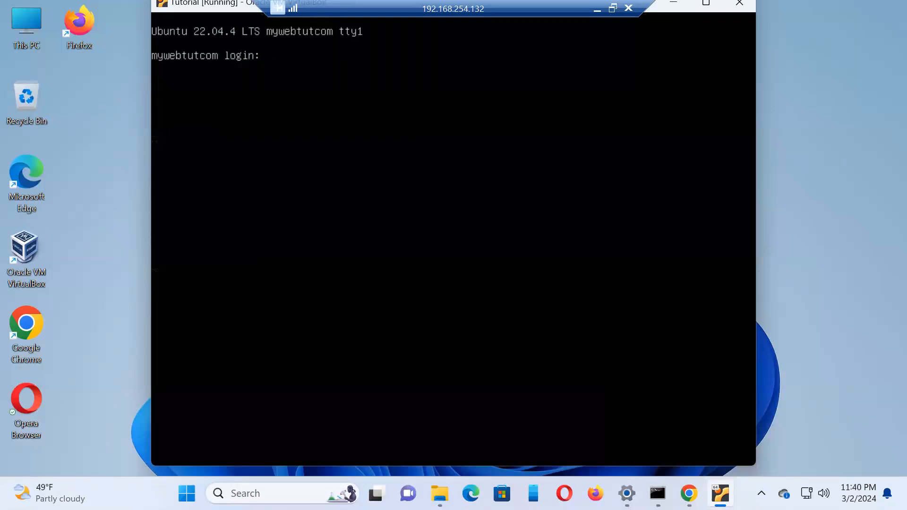
{"action": "type", "text": "wahid"}
{"action": "key", "text": "Return"}
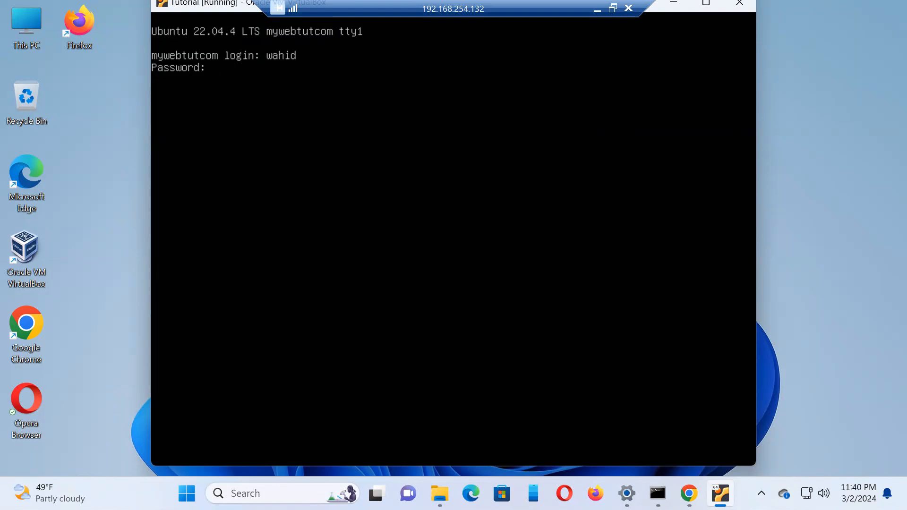
{"action": "key", "text": "Return"}
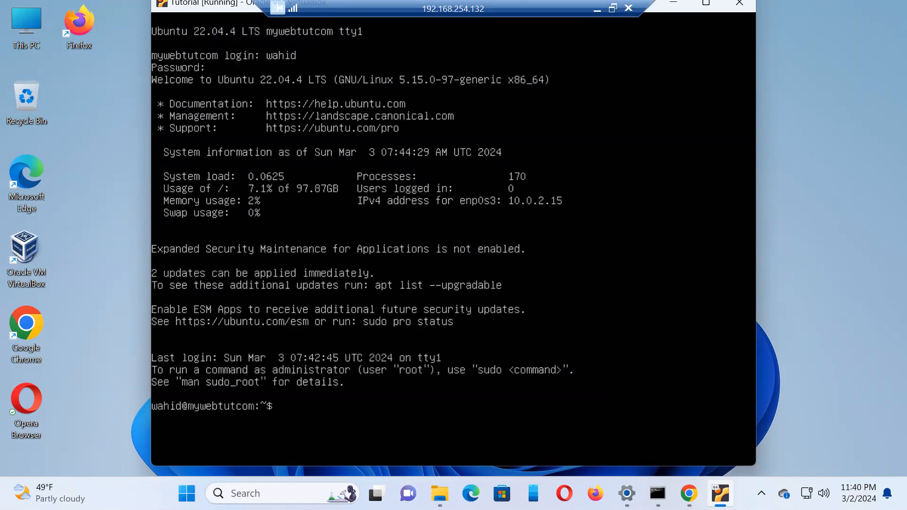
Step: Try to run the ID command on a cleared console, and clear the console again
{"action": "type", "text": "clear"}
{"action": "key", "text": "Return"}
{"action": "type", "text": "sudo"}
{"action": "key", "text": "BackSpace"}
{"action": "key", "text": "BackSpace"}
{"action": "key", "text": "BackSpace"}
{"action": "key", "text": "BackSpace"}
{"action": "key", "text": "BackSpace"}
{"action": "type", "text": "ID"}
{"action": "key", "text": "Return"}
{"action": "key", "text": "Return"}
{"action": "key", "text": "Return"}
{"action": "key", "text": "Return"}
{"action": "type", "text": "cle"}
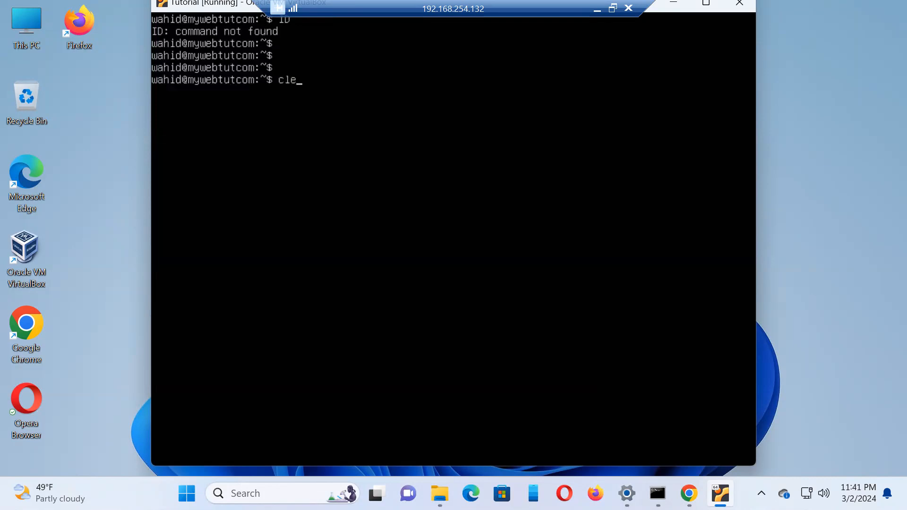
{"action": "type", "text": "ar"}
{"action": "key", "text": "Return"}
Step: Try to look up the account username with getent passs, and clear the console
{"action": "type", "text": "geten"}
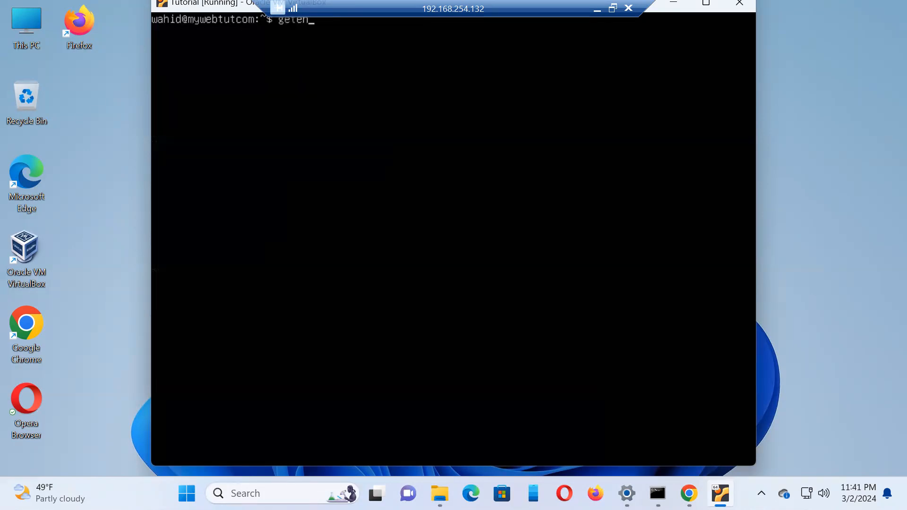
{"action": "type", "text": "t passs wahid"}
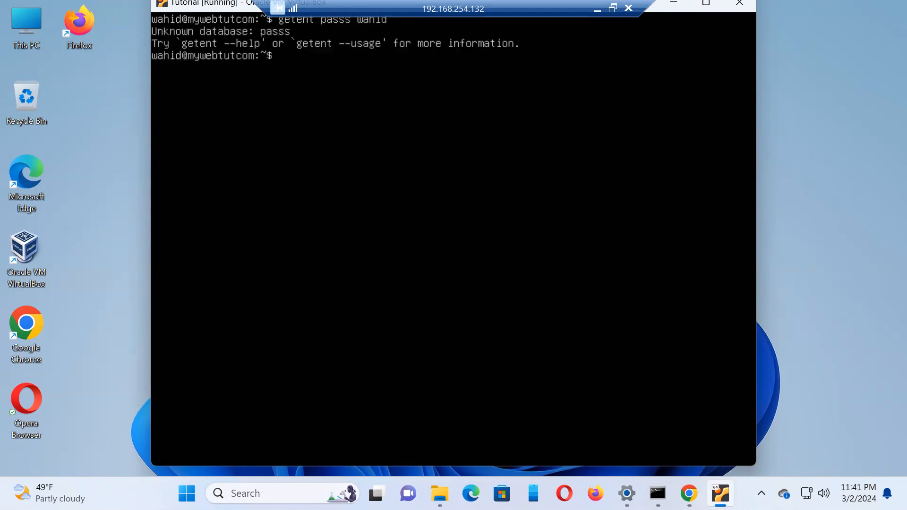
{"action": "type", "text": "clear"}
{"action": "key", "text": "Return"}
Step: Look up the account's user database entry with getent passwd followed by the username
{"action": "type", "text": "get"}
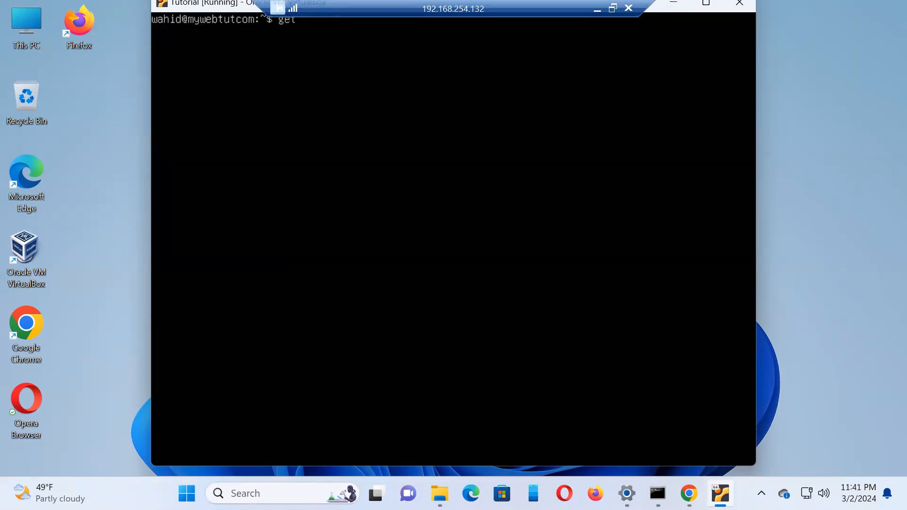
{"action": "left_click_drag", "start_coordinate": [209, 5], "coordinate": [210, 25]}
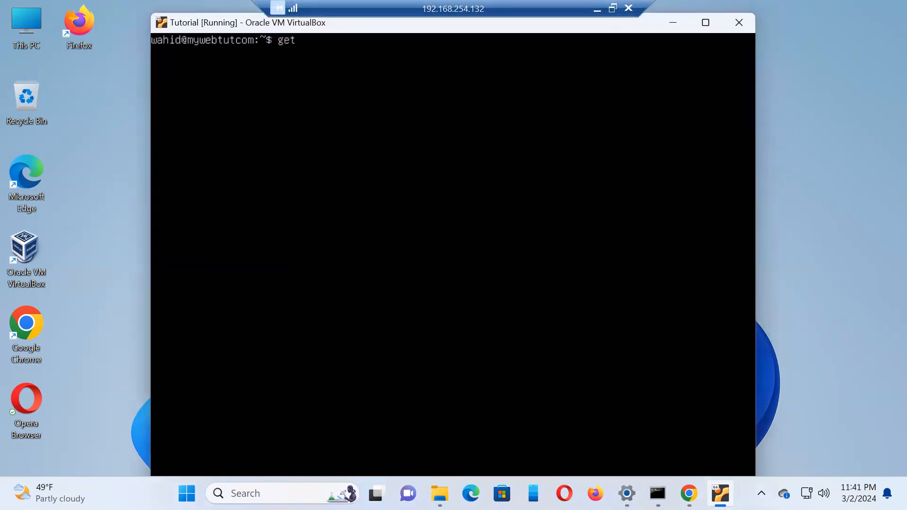
{"action": "type", "text": "ent passw"}
{"action": "type", "text": "d wahid"}
{"action": "key", "text": "Return"}
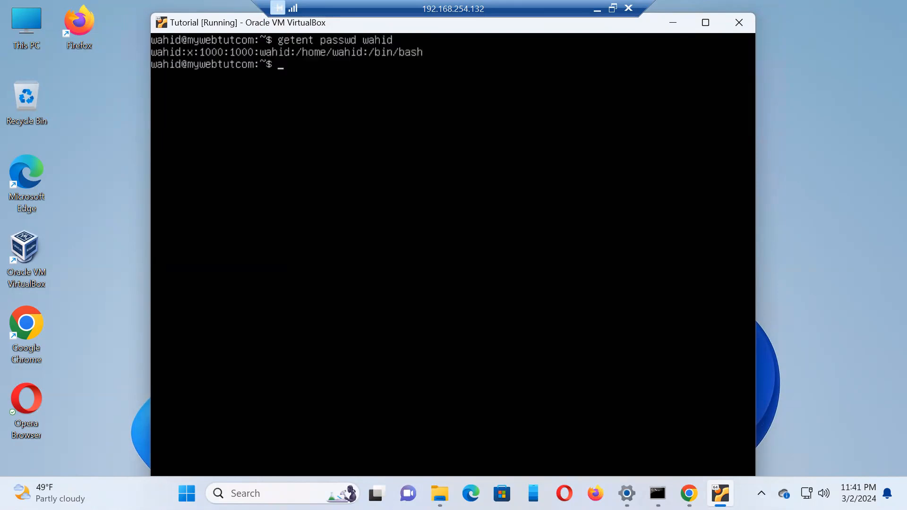
Step: Print the current user name and primary group name with id -un and id -gn
{"action": "type", "text": "id -un"}
{"action": "key", "text": "Return"}
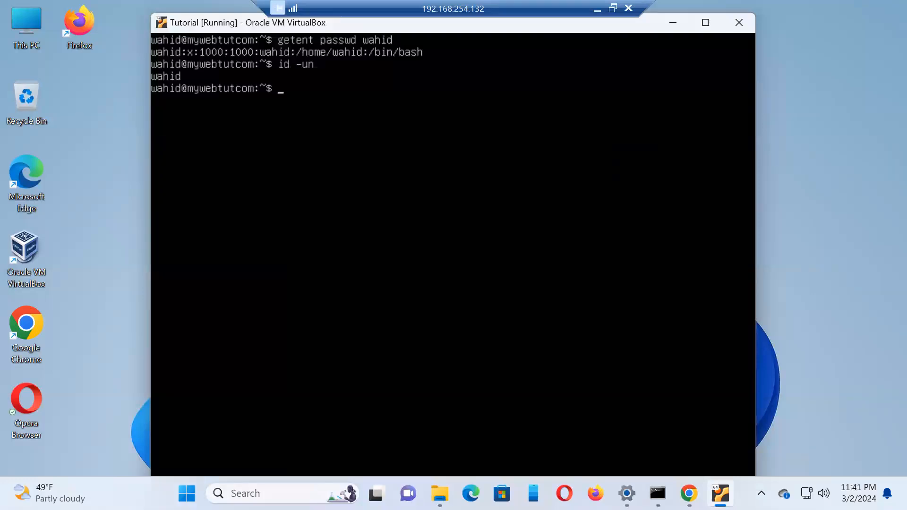
{"action": "type", "text": "id -gn"}
{"action": "key", "text": "Return"}
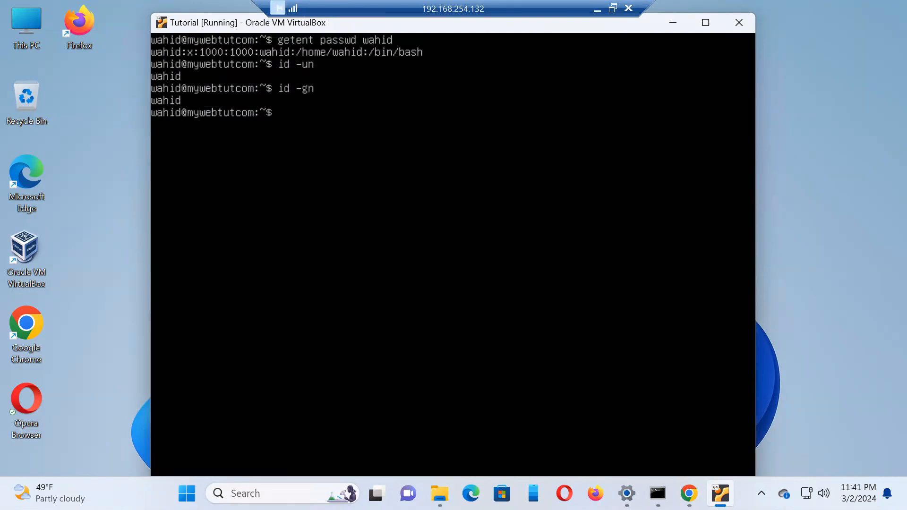
Step: Print the numeric user and group IDs with id -u and id -g
{"action": "type", "text": "id -u"}
{"action": "key", "text": "Return"}
{"action": "type", "text": "id -g"}
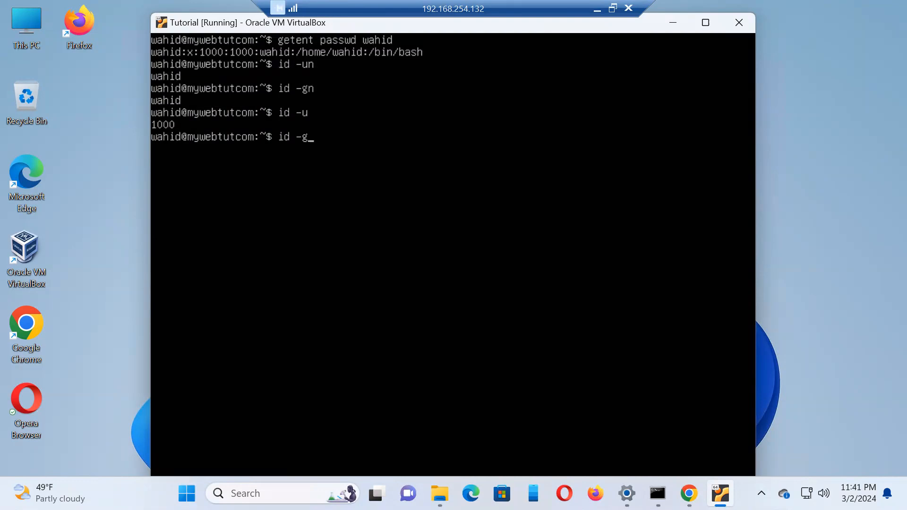
{"action": "key", "text": "Return"}
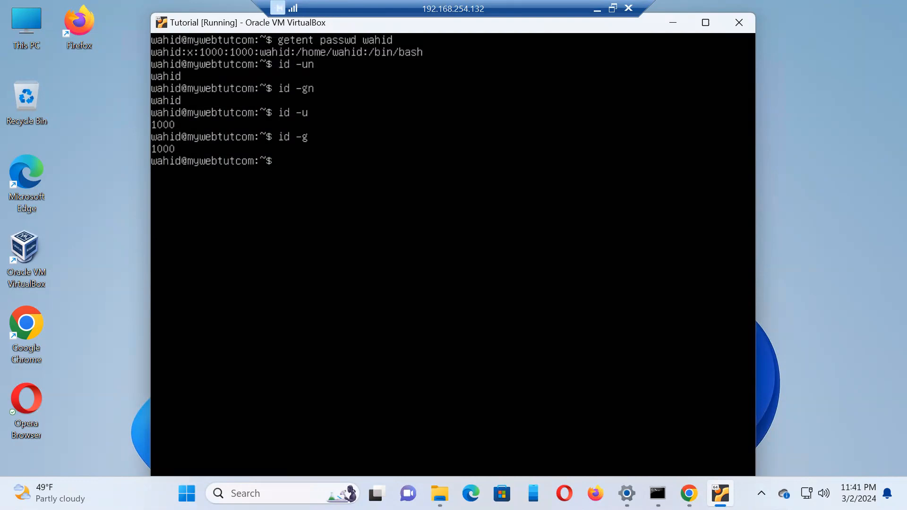
Step: Run whoami and look up the current user's entry with getent passwd `id -un`
{"action": "type", "text": "whoami"}
{"action": "key", "text": "Return"}
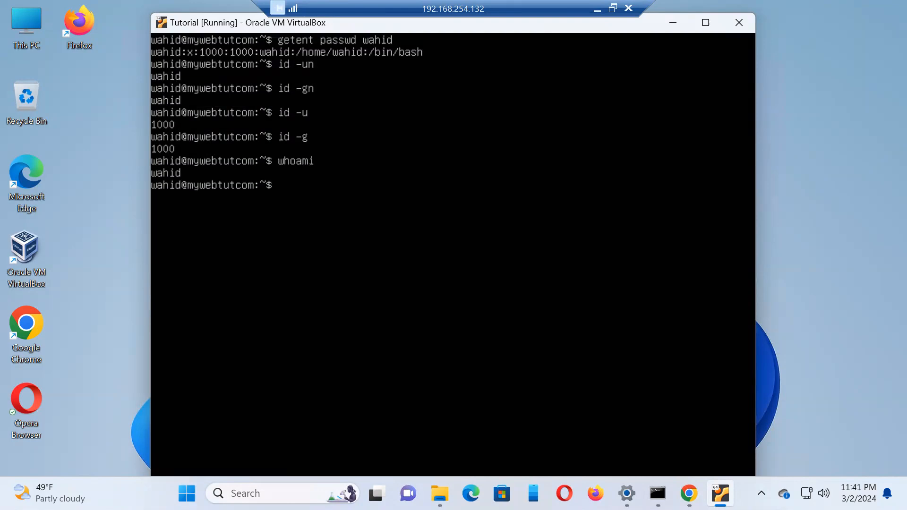
{"action": "type", "text": "getent passwd"}
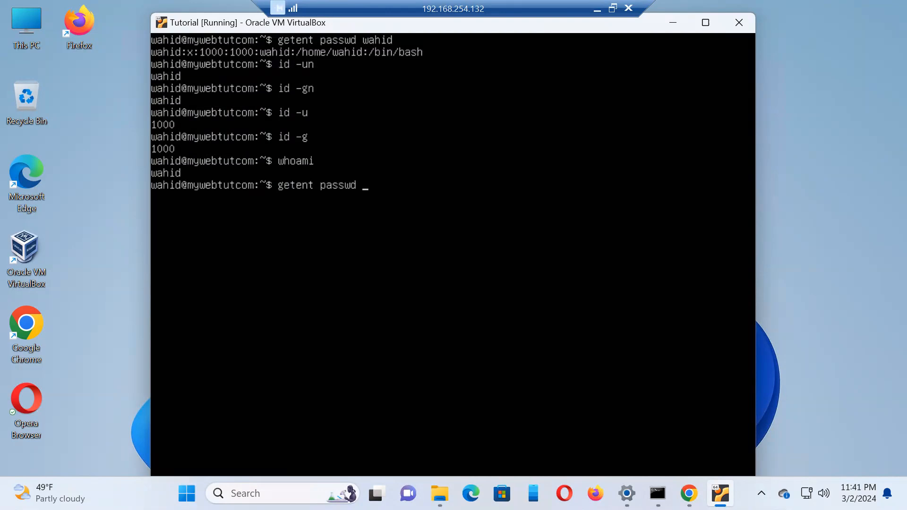
{"action": "type", "text": " `id -un`"}
{"action": "key", "text": "Return"}
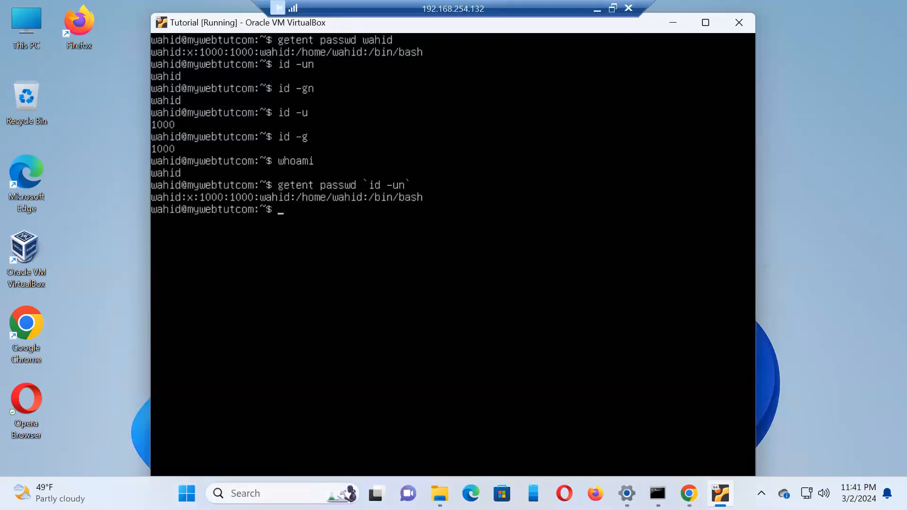
Step: Repeat the user database lookup with dollar-style command substitution, using getent passwd $(id -un)
{"action": "key", "text": "Up"}
{"action": "key", "text": "BackSpace"}
{"action": "key", "text": "BackSpace"}
{"action": "key", "text": "BackSpace"}
{"action": "key", "text": "BackSpace"}
{"action": "key", "text": "BackSpace"}
{"action": "key", "text": "BackSpace"}
{"action": "key", "text": "BackSpace"}
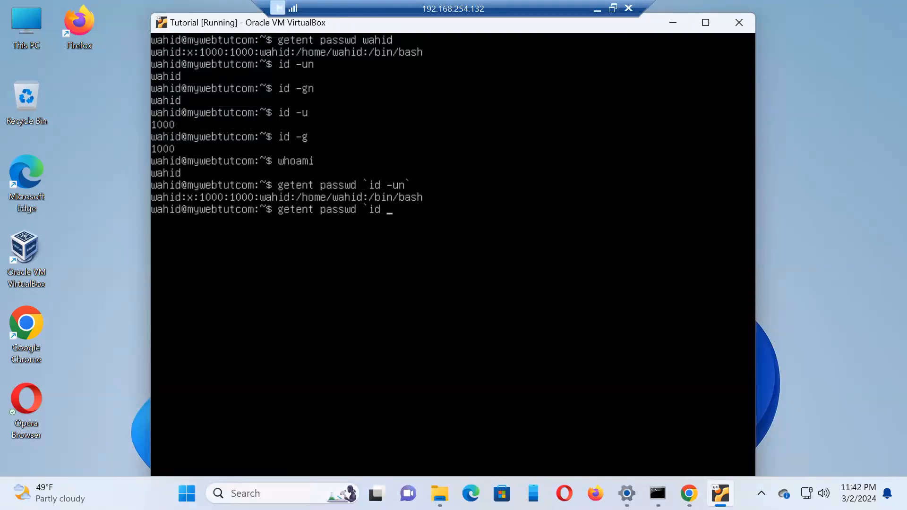
{"action": "type", "text": "$(id -un)"}
{"action": "key", "text": "Return"}
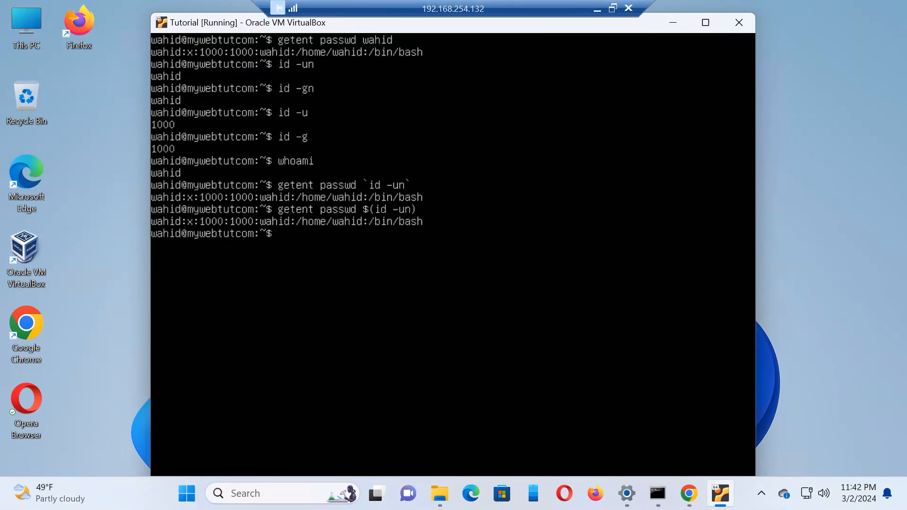
Step: Try to switch to root with sudo su - and the account password, and clear the console
{"action": "type", "text": "sudo su -"}
{"action": "key", "text": "Return"}
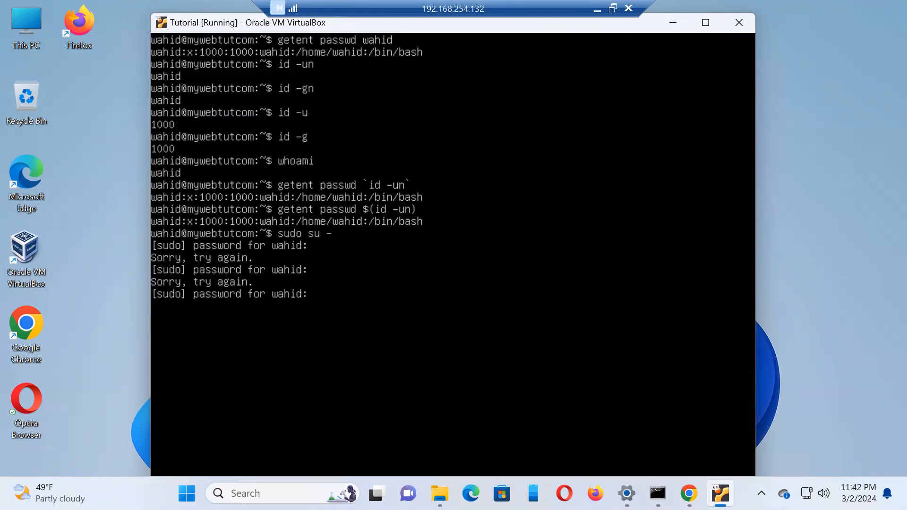
{"action": "key", "text": "Return"}
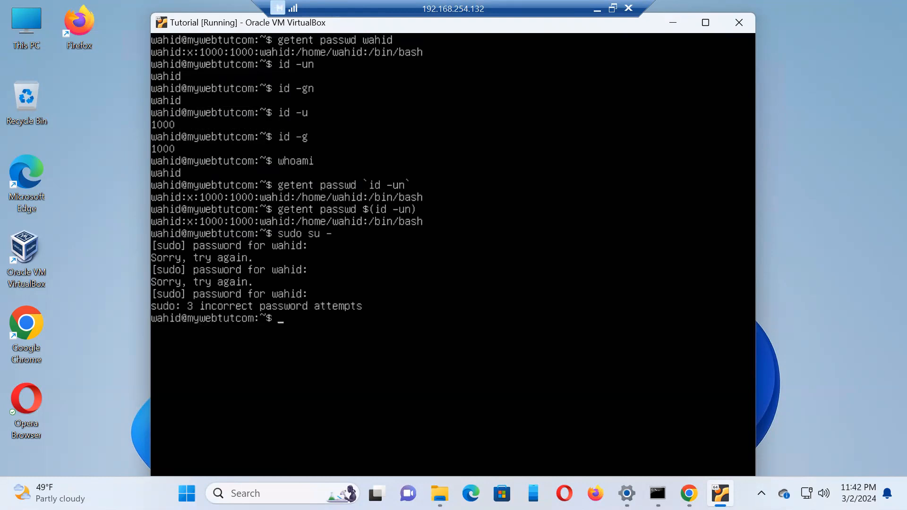
{"action": "type", "text": "clear"}
{"action": "key", "text": "Return"}
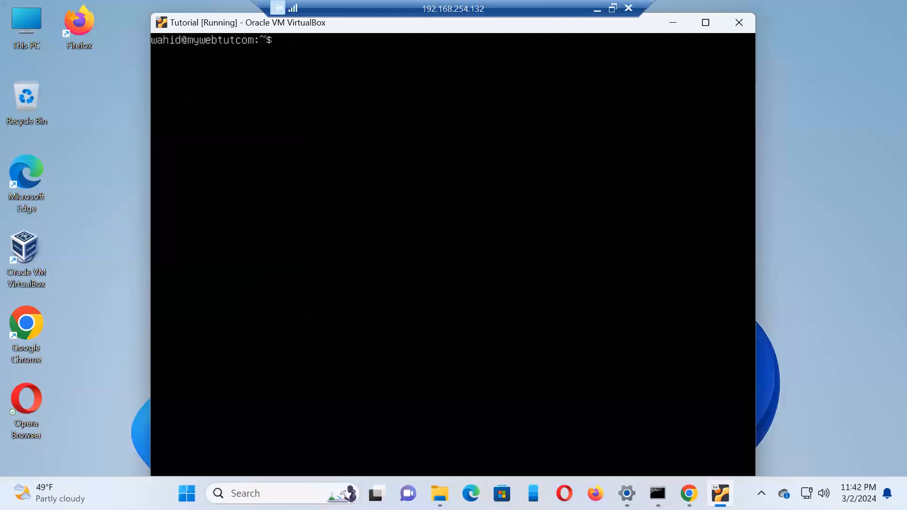
Step: Exit the shell and log in again, entering the account username and password
{"action": "key", "text": "Up"}
{"action": "key", "text": "BackSpace"}
{"action": "key", "text": "BackSpace"}
{"action": "key", "text": "BackSpace"}
{"action": "key", "text": "BackSpace"}
{"action": "key", "text": "BackSpace"}
{"action": "type", "text": "exit"}
{"action": "key", "text": "Return"}
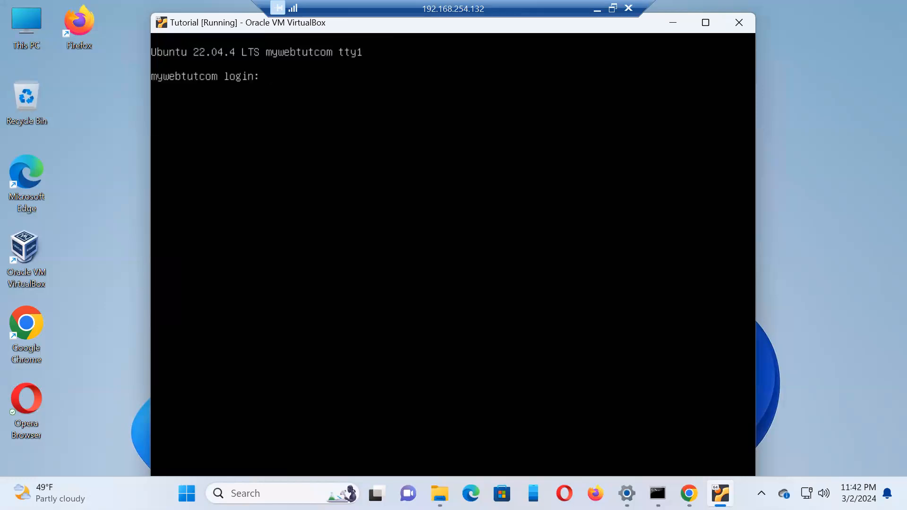
{"action": "type", "text": "wahid"}
{"action": "key", "text": "Return"}
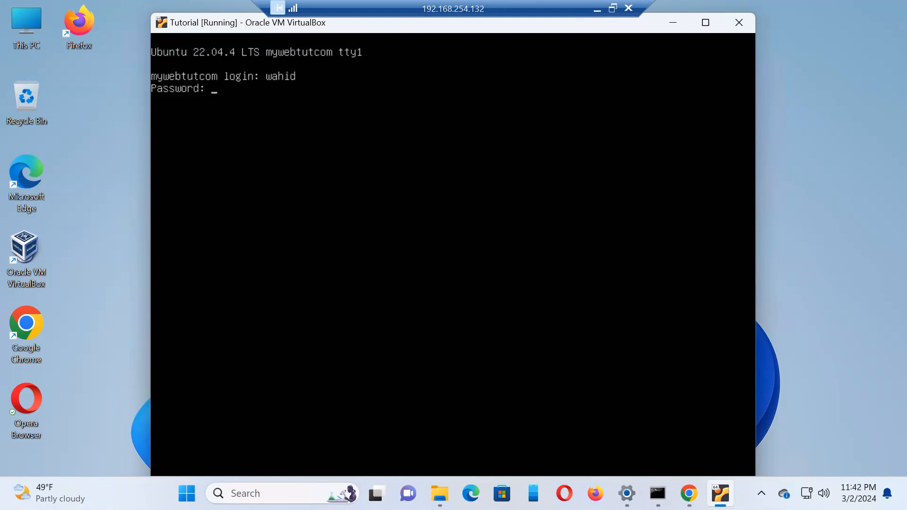
{"action": "key", "text": "Return"}
Step: Clear the console and switch to root with sudo su -, entering the account password
{"action": "type", "text": "clear"}
{"action": "key", "text": "Return"}
{"action": "type", "text": "sudo su"}
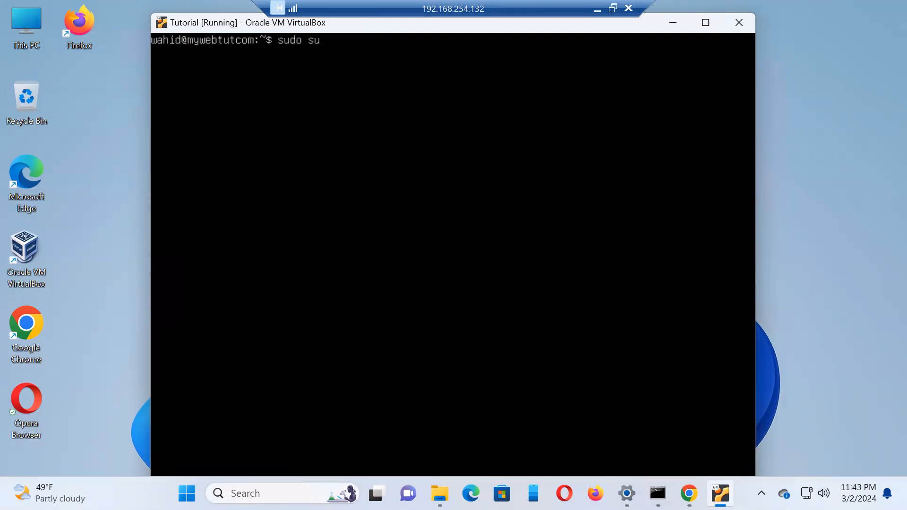
{"action": "type", "text": " -"}
{"action": "key", "text": "Return"}
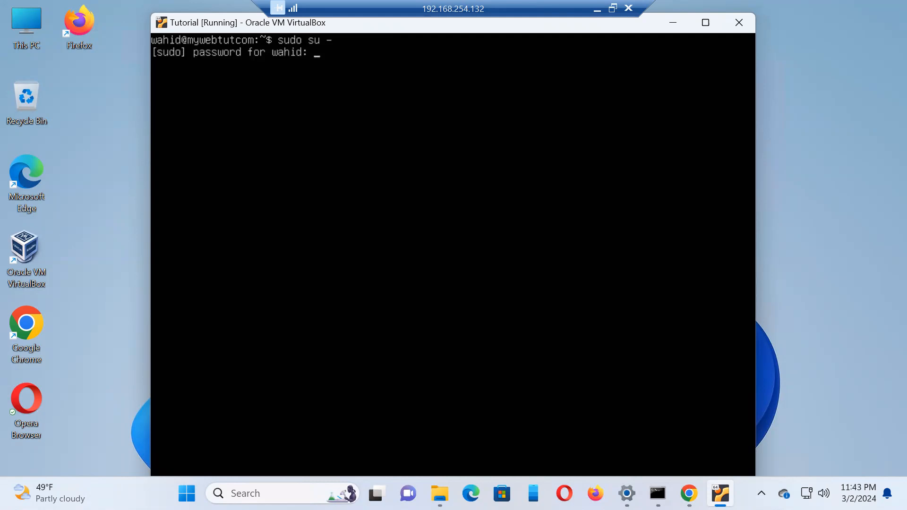
{"action": "key", "text": "Return"}
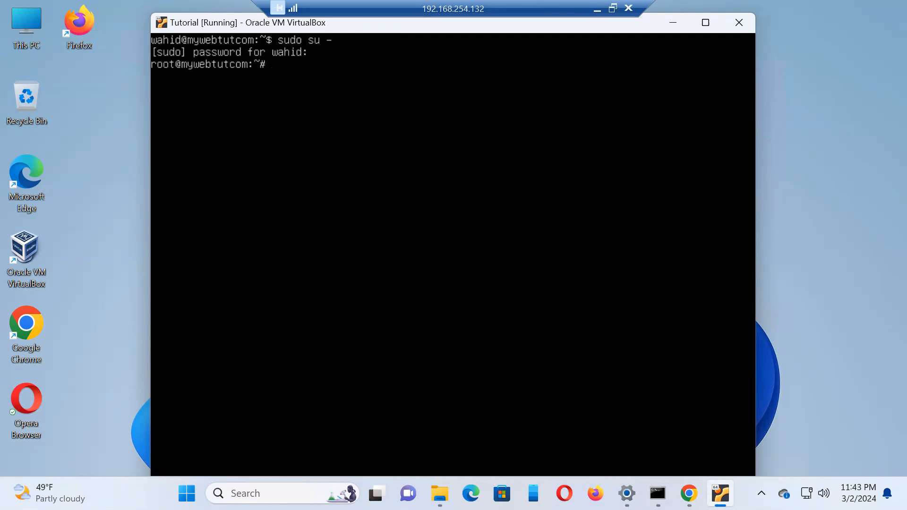
Step: Check root's user and group identity by running id, id -un, id -gn, id -u and id -g
{"action": "type", "text": "id"}
{"action": "key", "text": "Return"}
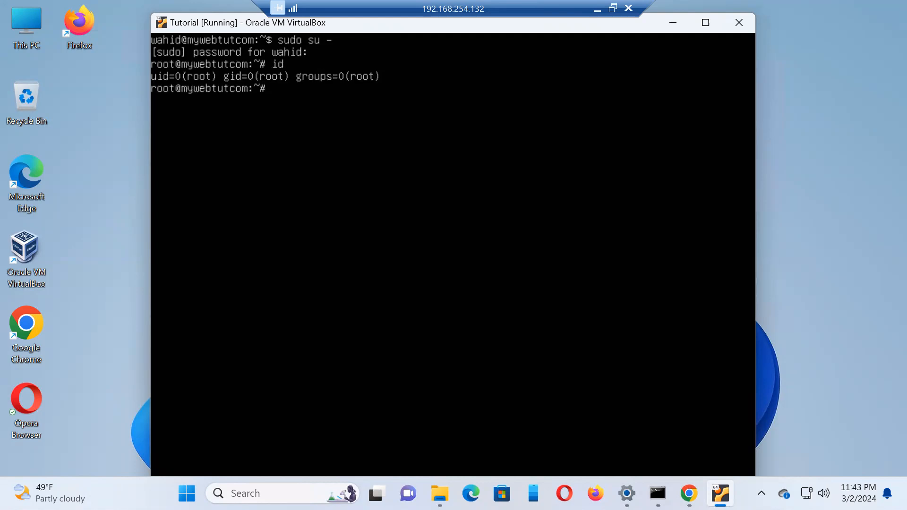
{"action": "type", "text": "id -un"}
{"action": "key", "text": "Return"}
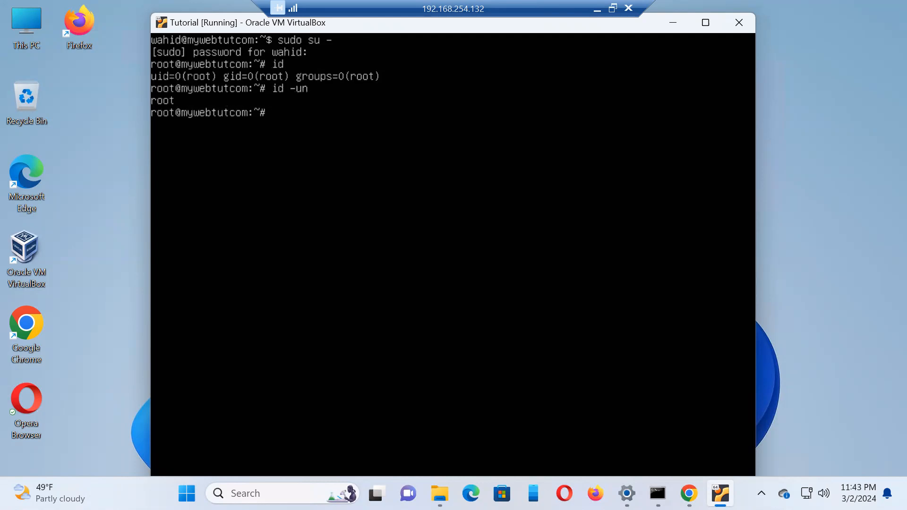
{"action": "type", "text": "id -gn"}
{"action": "key", "text": "Return"}
{"action": "type", "text": "id -u"}
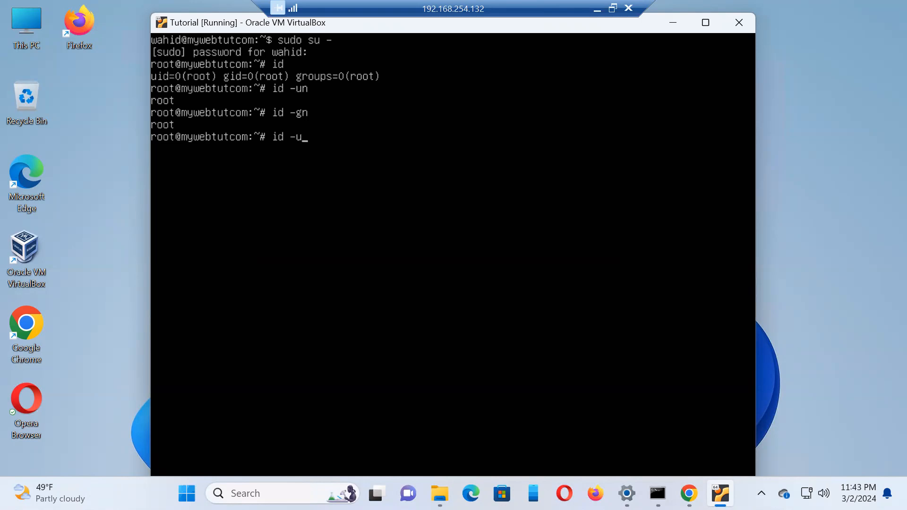
{"action": "key", "text": "Return"}
{"action": "type", "text": "id -g"}
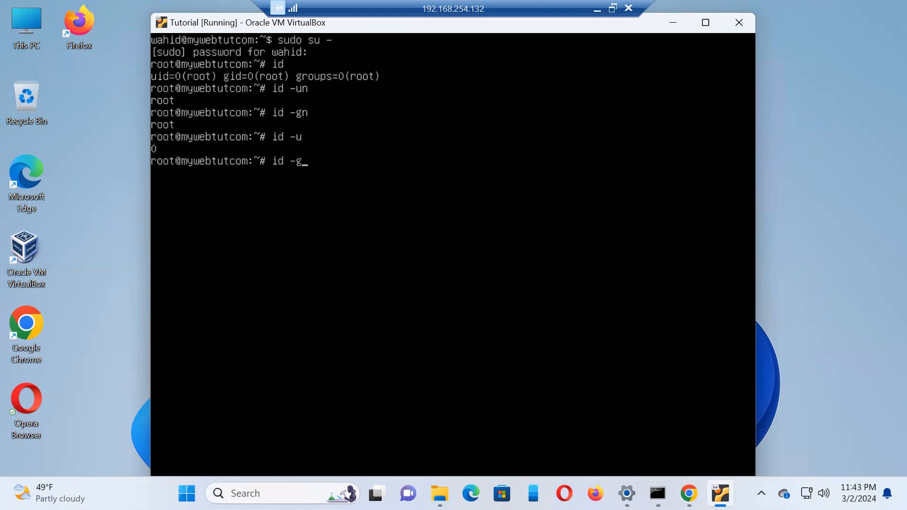
{"action": "key", "text": "Return"}
Step: Search /etc/passwd for the root entry with grep -i root
{"action": "type", "text": "gre"}
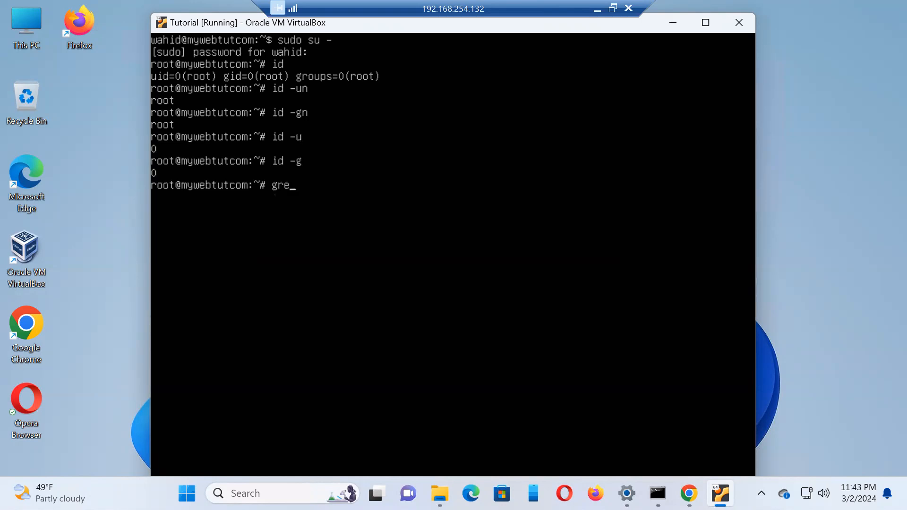
{"action": "type", "text": "p -i root /etc/passwd"}
{"action": "key", "text": "Return"}
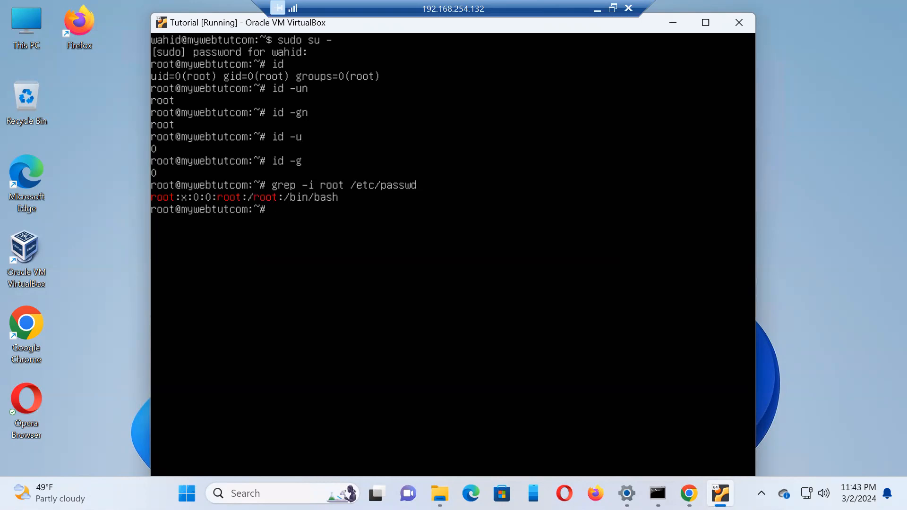
Step: Look up the root account in the user database with getent passwd root
{"action": "type", "text": "getent passwd "}
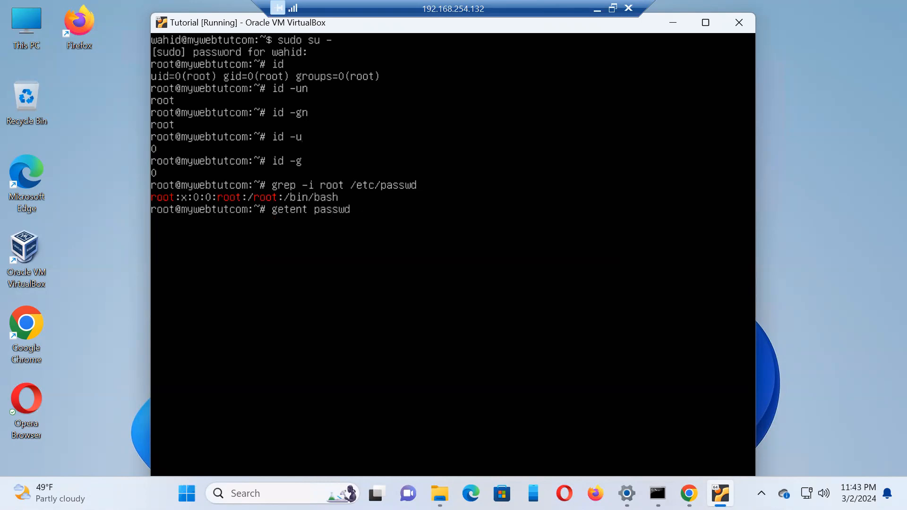
{"action": "type", "text": "root"}
{"action": "key", "text": "Return"}
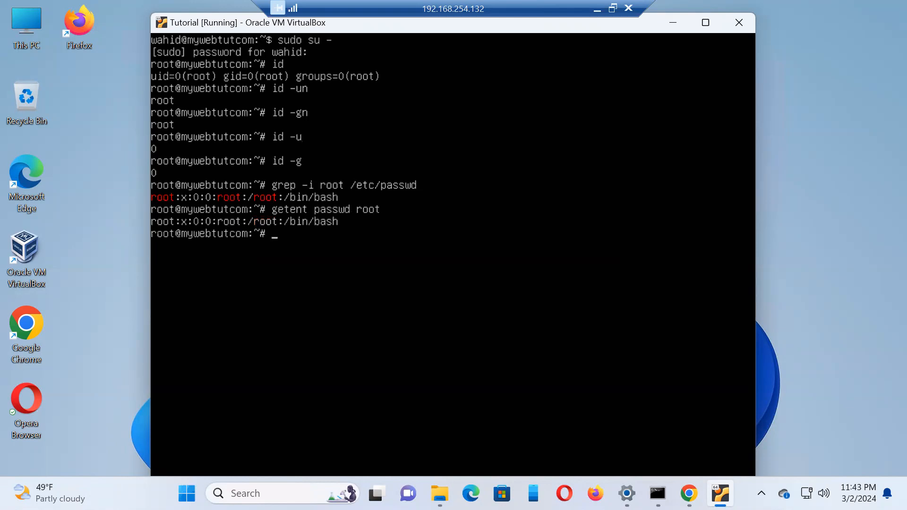
Step: Repeat the lookup for the current user through command substitution, using getent passwd $(id -un)
{"action": "key", "text": "Up"}
{"action": "key", "text": "BackSpace"}
{"action": "key", "text": "BackSpace"}
{"action": "key", "text": "BackSpace"}
{"action": "key", "text": "BackSpace"}
{"action": "type", "text": "$"}
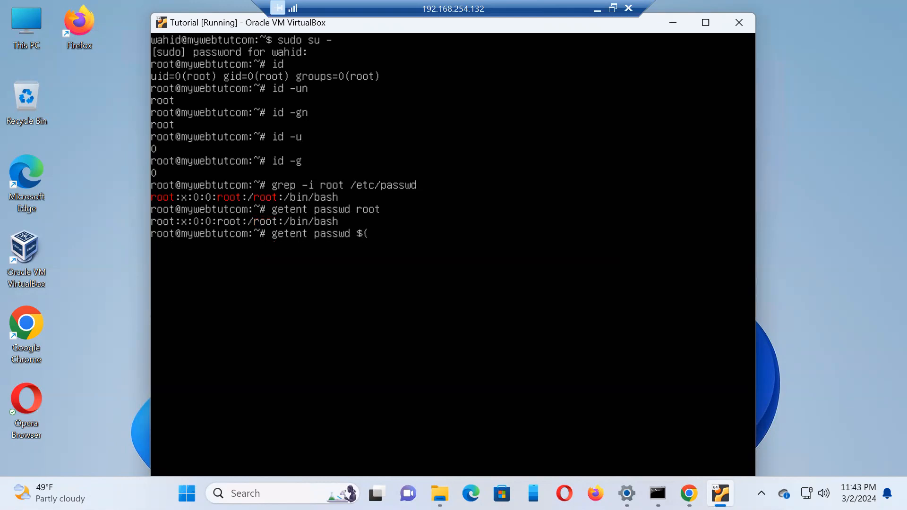
{"action": "type", "text": "(id -un)"}
{"action": "key", "text": "Return"}
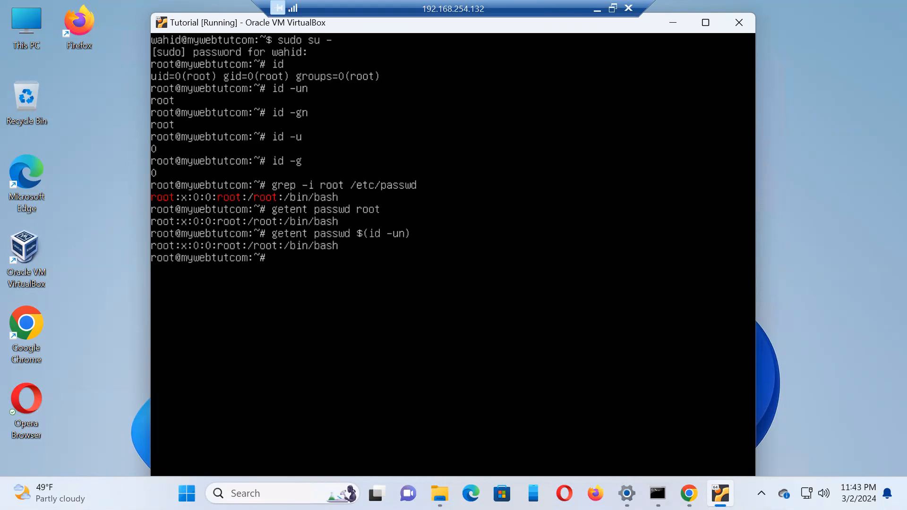
Step: Look up the regular user account's entry with getent passwd and its username
{"action": "key", "text": "Up"}
{"action": "key", "text": "BackSpace"}
{"action": "key", "text": "BackSpace"}
{"action": "key", "text": "BackSpace"}
{"action": "key", "text": "BackSpace"}
{"action": "key", "text": "BackSpace"}
{"action": "key", "text": "BackSpace"}
{"action": "key", "text": "BackSpace"}
{"action": "key", "text": "BackSpace"}
{"action": "key", "text": "BackSpace"}
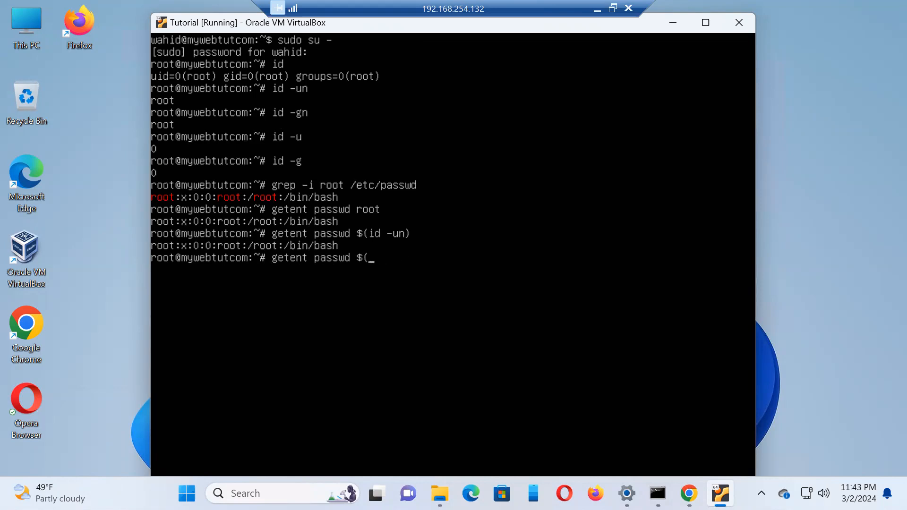
{"action": "type", "text": "wahid"}
{"action": "key", "text": "Return"}
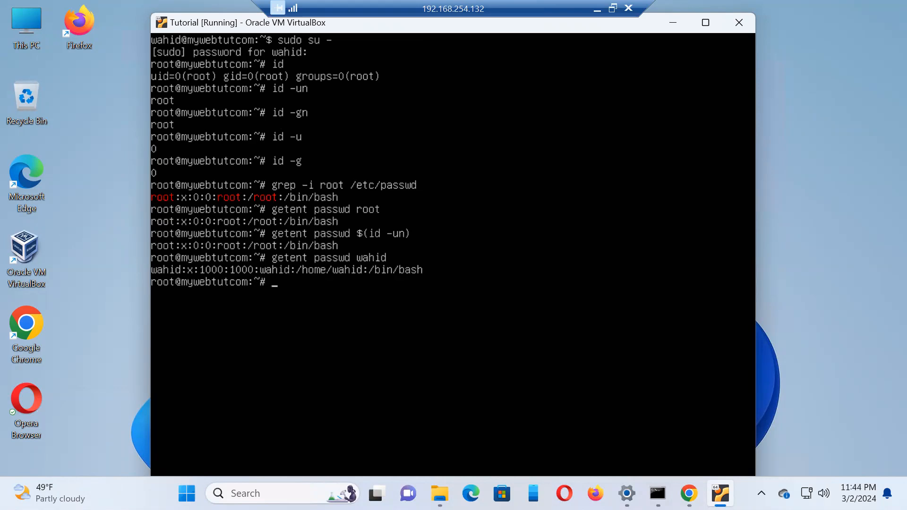
Step: Set a password for the root account with passwd root, entering and retyping the new password
{"action": "type", "text": "passwd root"}
{"action": "key", "text": "Return"}
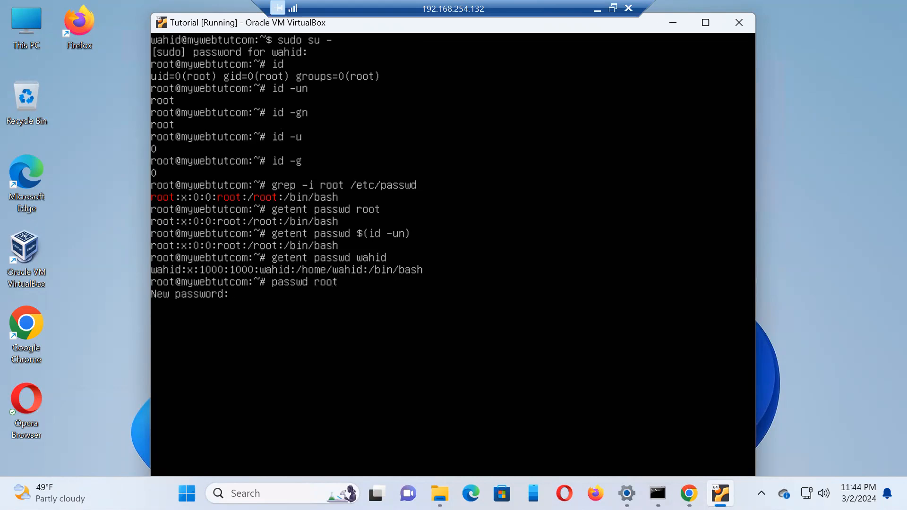
{"action": "key", "text": "Return"}
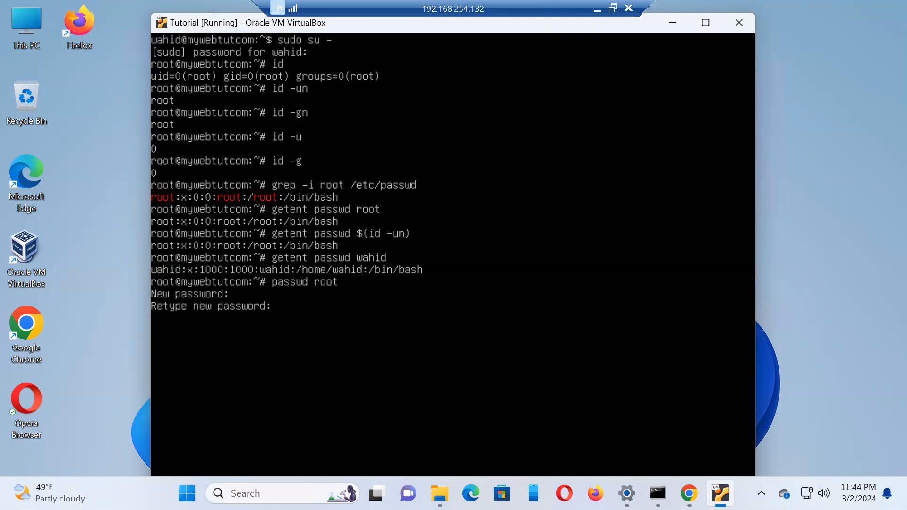
{"action": "key", "text": "Return"}
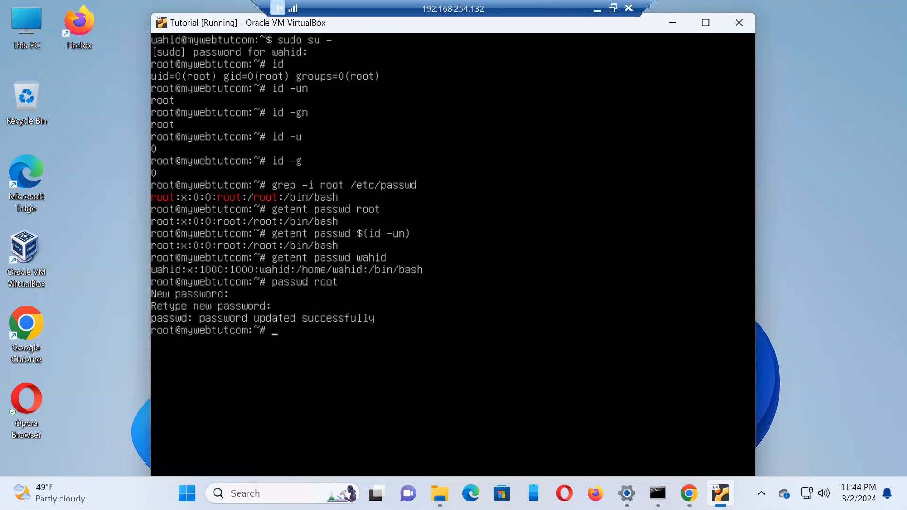
{"action": "type", "text": "grep -i root /etc/shadow"}
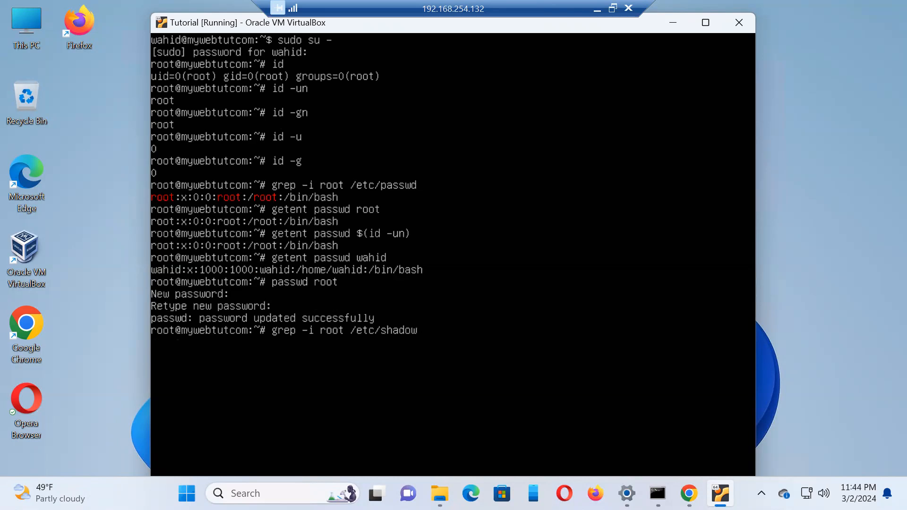
{"action": "key", "text": "BackSpace"}
{"action": "key", "text": "BackSpace"}
{"action": "key", "text": "BackSpace"}
{"action": "key", "text": "BackSpace"}
{"action": "key", "text": "BackSpace"}
{"action": "key", "text": "BackSpace"}
{"action": "key", "text": "BackSpace"}
{"action": "key", "text": "BackSpace"}
{"action": "key", "text": "BackSpace"}
{"action": "key", "text": "BackSpace"}
{"action": "key", "text": "BackSpace"}
{"action": "key", "text": "BackSpace"}
{"action": "key", "text": "BackSpace"}
{"action": "key", "text": "BackSpace"}
{"action": "key", "text": "BackSpace"}
{"action": "key", "text": "BackSpace"}
{"action": "key", "text": "BackSpace"}
{"action": "key", "text": "BackSpace"}
{"action": "key", "text": "BackSpace"}
{"action": "key", "text": "BackSpace"}
{"action": "key", "text": "BackSpace"}
{"action": "type", "text": "p"}
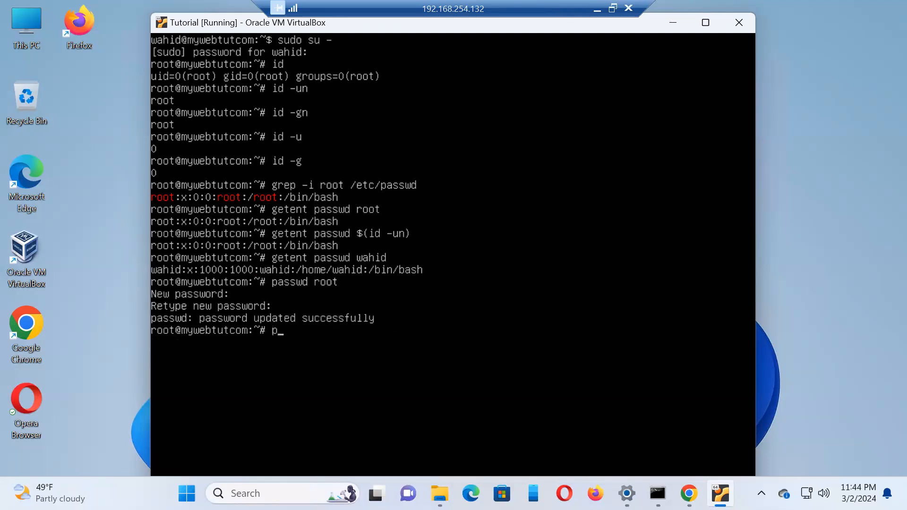
{"action": "type", "text": "asswd -x -1 root"}
{"action": "key", "text": "BackSpace"}
{"action": "key", "text": "BackSpace"}
{"action": "key", "text": "BackSpace"}
{"action": "key", "text": "BackSpace"}
{"action": "key", "text": "BackSpace"}
{"action": "key", "text": "BackSpace"}
{"action": "key", "text": "BackSpace"}
{"action": "key", "text": "BackSpace"}
{"action": "key", "text": "BackSpace"}
{"action": "key", "text": "BackSpace"}
{"action": "key", "text": "BackSpace"}
{"action": "key", "text": "BackSpace"}
{"action": "key", "text": "BackSpace"}
{"action": "key", "text": "BackSpace"}
{"action": "key", "text": "BackSpace"}
{"action": "key", "text": "BackSpace"}
{"action": "key", "text": "BackSpace"}
Step: Exit the root shell, try cls to clear the console, and log out of the regular user session
{"action": "type", "text": "exit"}
{"action": "key", "text": "Return"}
{"action": "type", "text": "cls"}
{"action": "key", "text": "Return"}
{"action": "type", "text": "e"}
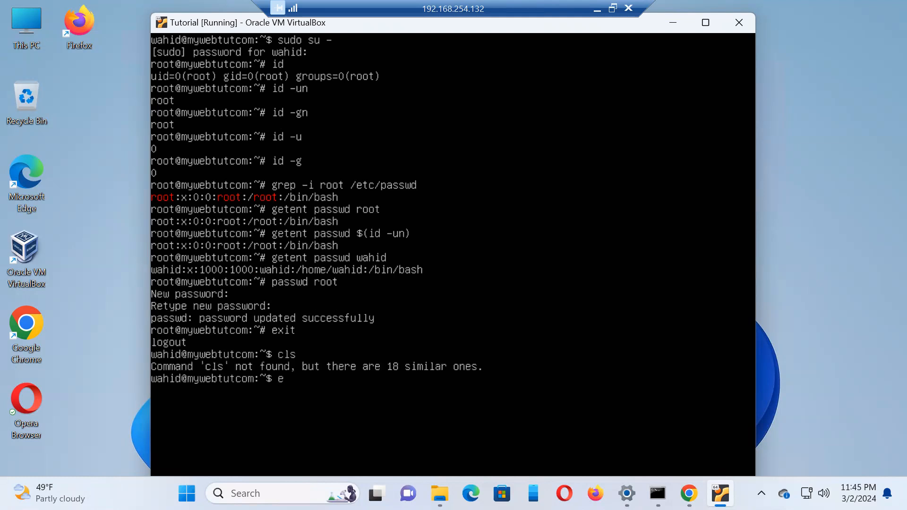
{"action": "type", "text": "xit"}
{"action": "key", "text": "Return"}
Step: Log in at the console directly as root, entering the root password
{"action": "type", "text": "root"}
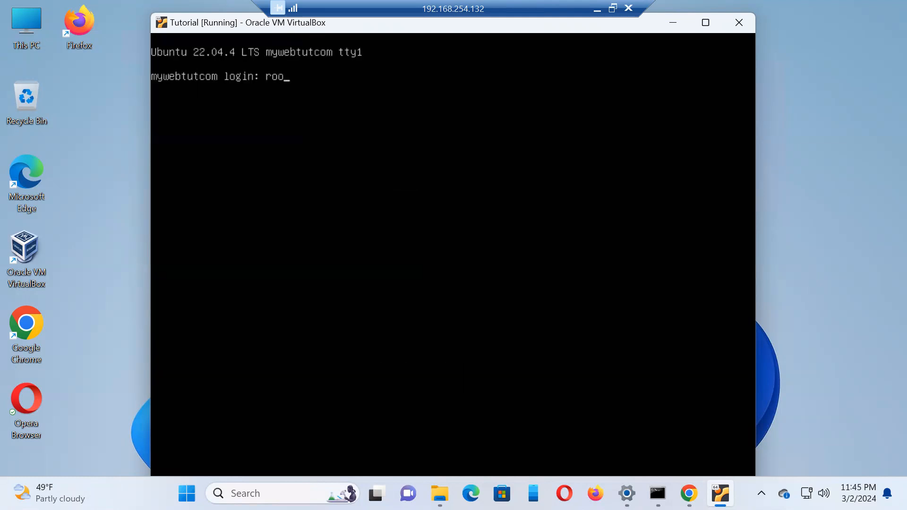
{"action": "key", "text": "Return"}
Step: Clear the console and check the logged-in root identity with id
{"action": "key", "text": "Return"}
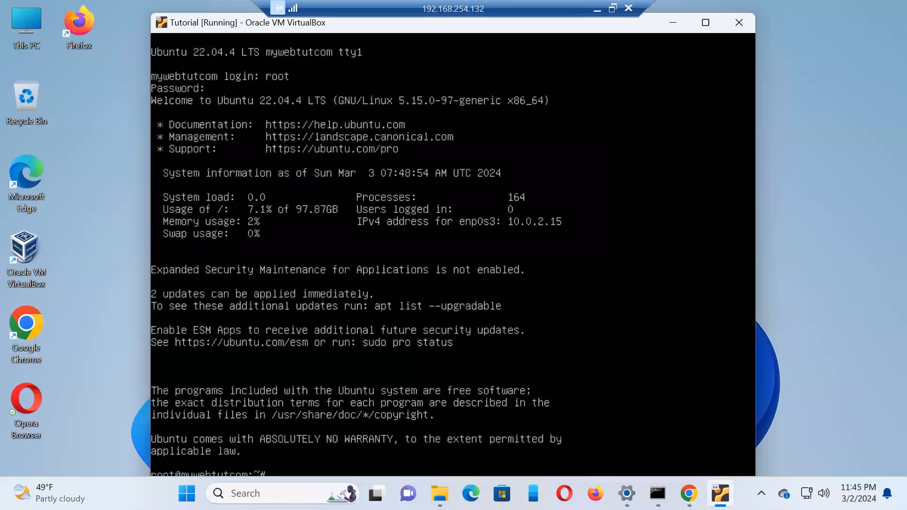
{"action": "type", "text": "clear"}
{"action": "key", "text": "Return"}
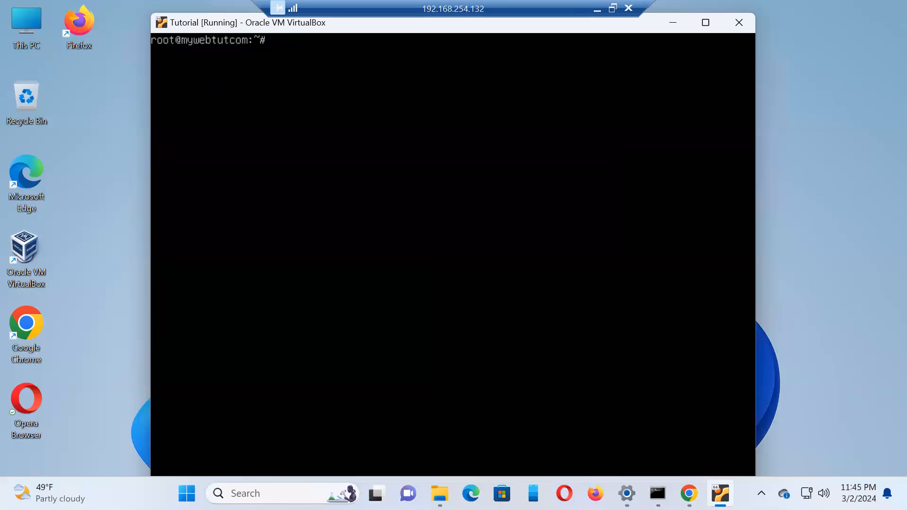
{"action": "type", "text": "id"}
{"action": "key", "text": "Return"}
Step: Exit the root session and log in with the regular account's username and password, finishing with a cleared console
{"action": "type", "text": "exit"}
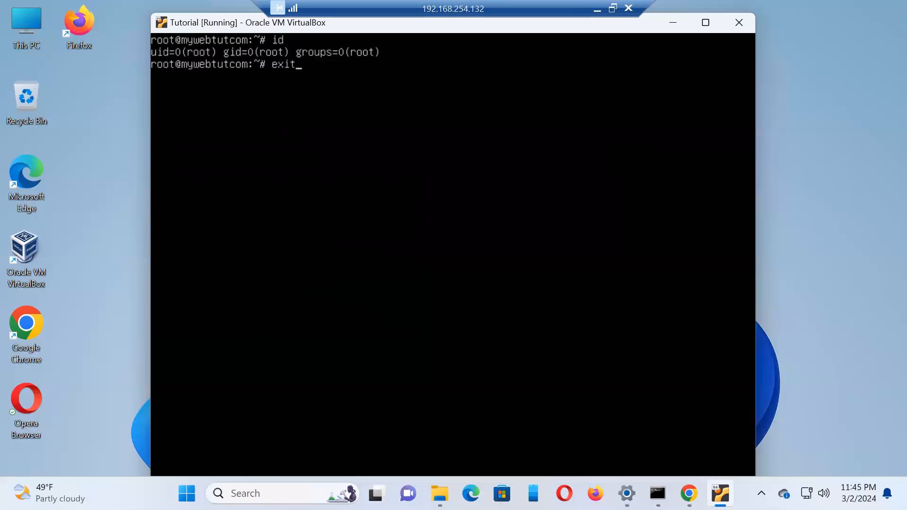
{"action": "key", "text": "Return"}
{"action": "type", "text": "wahid"}
{"action": "key", "text": "Return"}
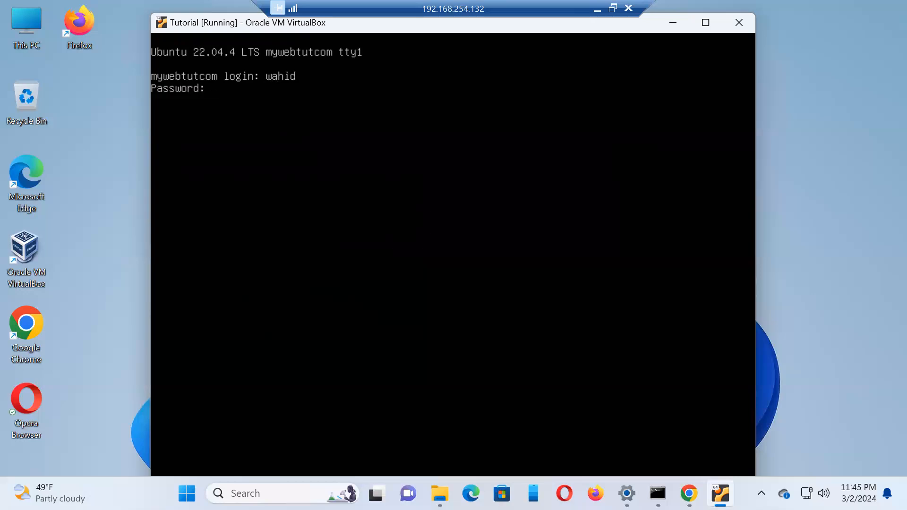
{"action": "key", "text": "Return"}
{"action": "type", "text": "clear"}
{"action": "key", "text": "Return"}
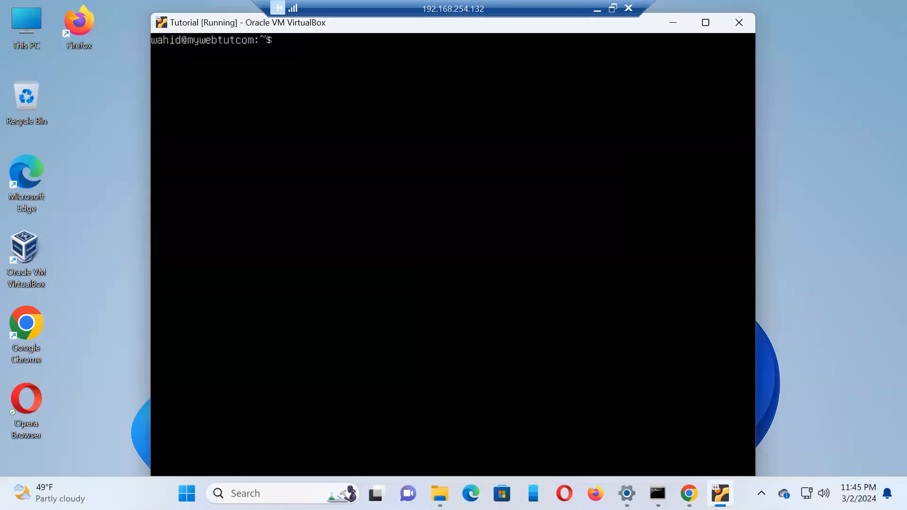
{"action": "type", "text": "su -"}
Step: Switch from the regular account to root with su -, entering the root password
{"action": "key", "text": "Return"}
{"action": "key", "text": "Return"}
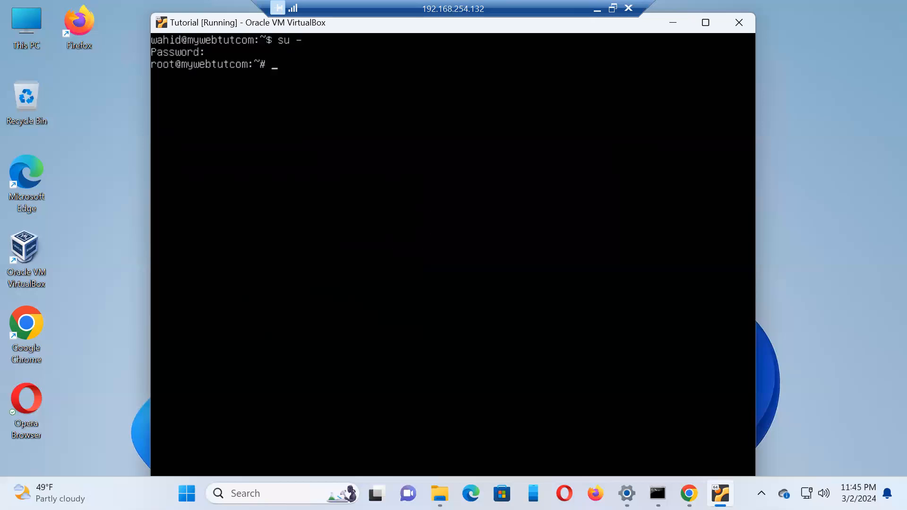
{"action": "type", "text": "su"}
Step: Switch from root to the regular account with su - and its username, and check the identity with id
{"action": "key", "text": "BackSpace"}
{"action": "key", "text": "BackSpace"}
{"action": "type", "text": "su - wahid"}
{"action": "key", "text": "Return"}
{"action": "type", "text": "id"}
{"action": "key", "text": "Return"}
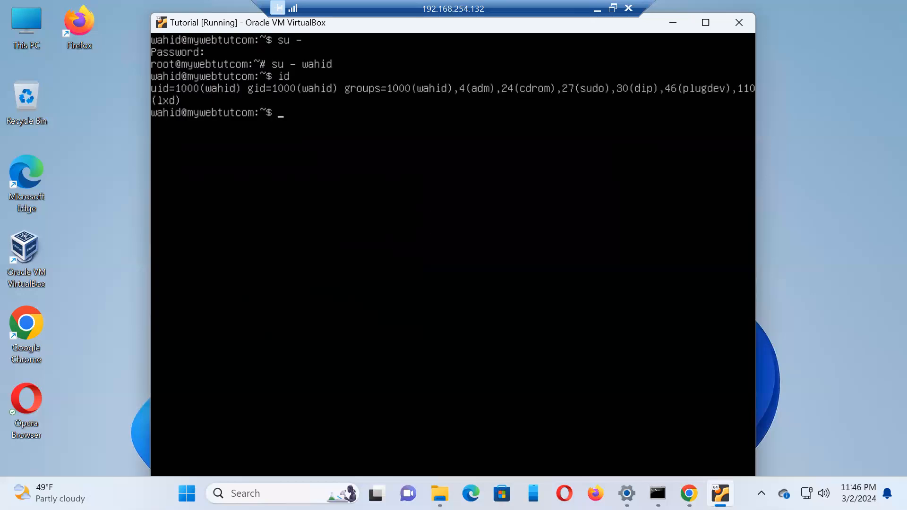
Step: Exit the nested user shell and the root shell to return to the original regular user session
{"action": "type", "text": "exit"}
{"action": "key", "text": "Return"}
{"action": "type", "text": "exit"}
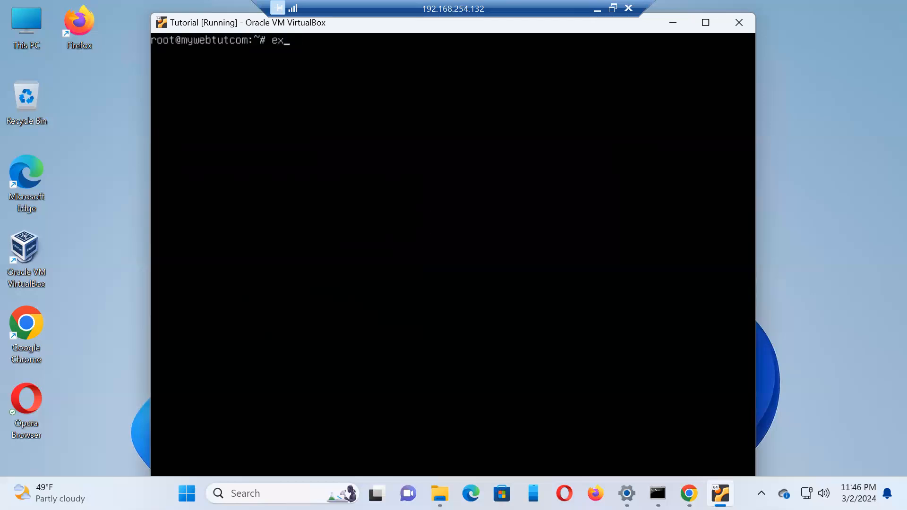
{"action": "key", "text": "Return"}
{"action": "type", "text": "sudo su -"}
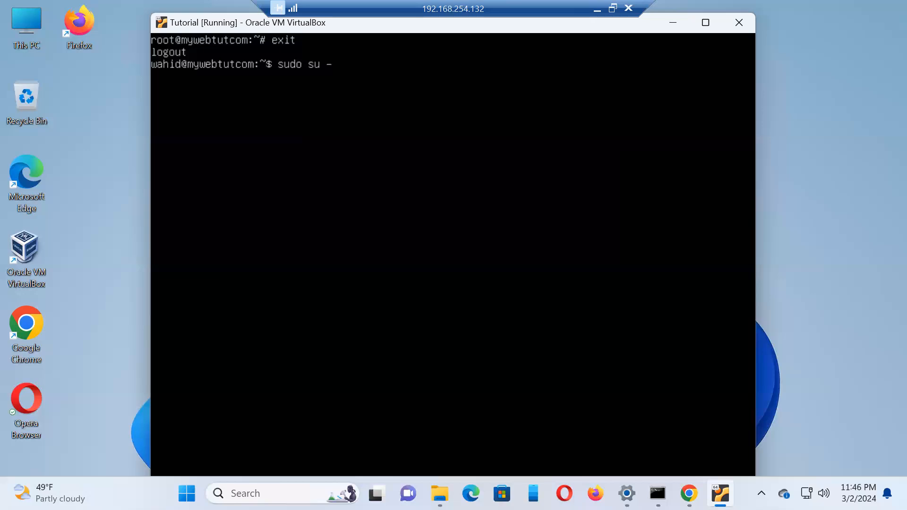
{"action": "key", "text": "BackSpace"}
{"action": "key", "text": "BackSpace"}
{"action": "type", "text": "jklkj"}
{"action": "key", "text": "BackSpace"}
{"action": "key", "text": "BackSpace"}
{"action": "key", "text": "BackSpace"}
{"action": "key", "text": "BackSpace"}
{"action": "key", "text": "BackSpace"}
{"action": "key", "text": "BackSpace"}
{"action": "key", "text": "BackSpace"}
{"action": "key", "text": "BackSpace"}
{"action": "key", "text": "BackSpace"}
{"action": "key", "text": "BackSpace"}
Step: Log out of the regular user session and minimize the remote desktop window
{"action": "type", "text": "exit"}
{"action": "key", "text": "Return"}
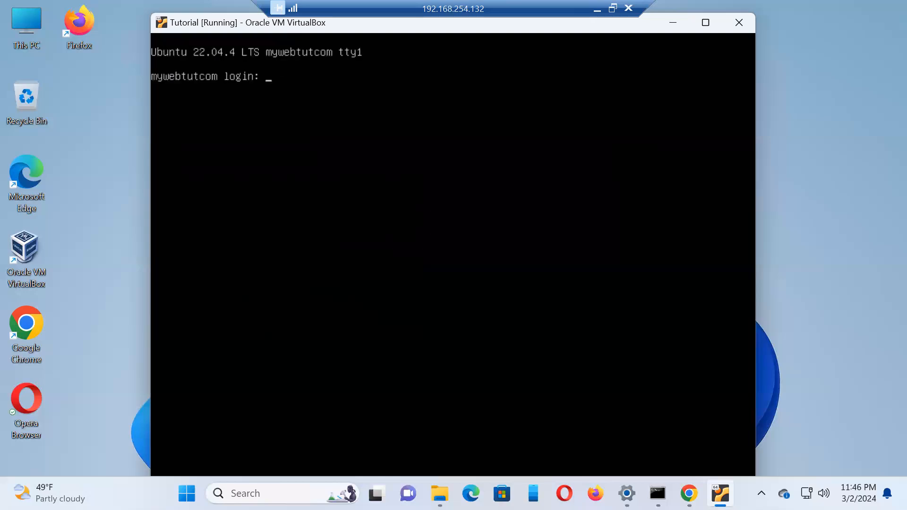
{"action": "left_click", "coordinate": [597, 8]}
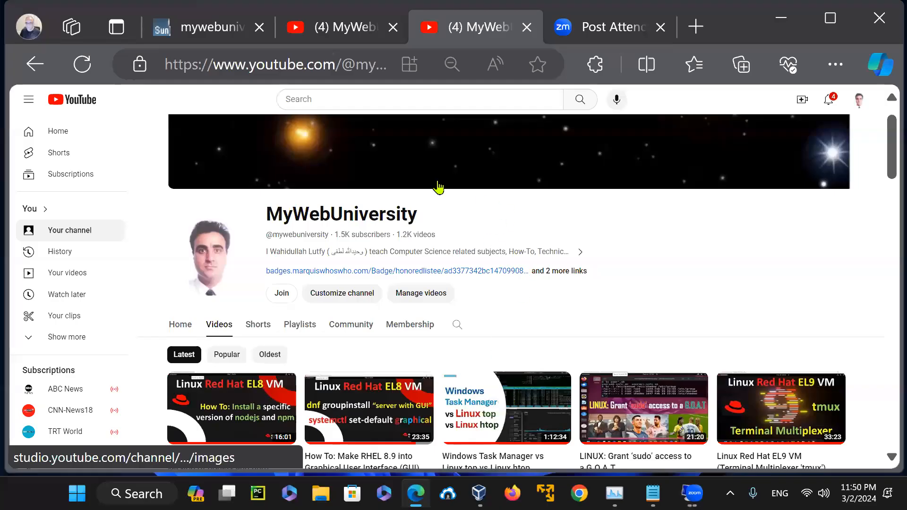